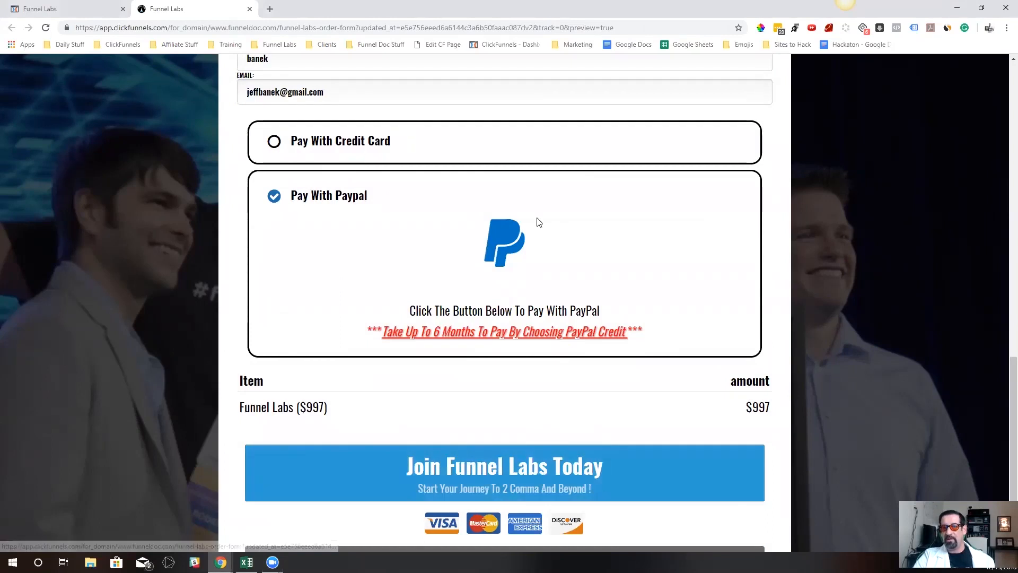
Test the PayPal path of the order form by starting the order, opening the PayPal payment window and closing it
click(528, 489)
scroll(480, 270, down, 2)
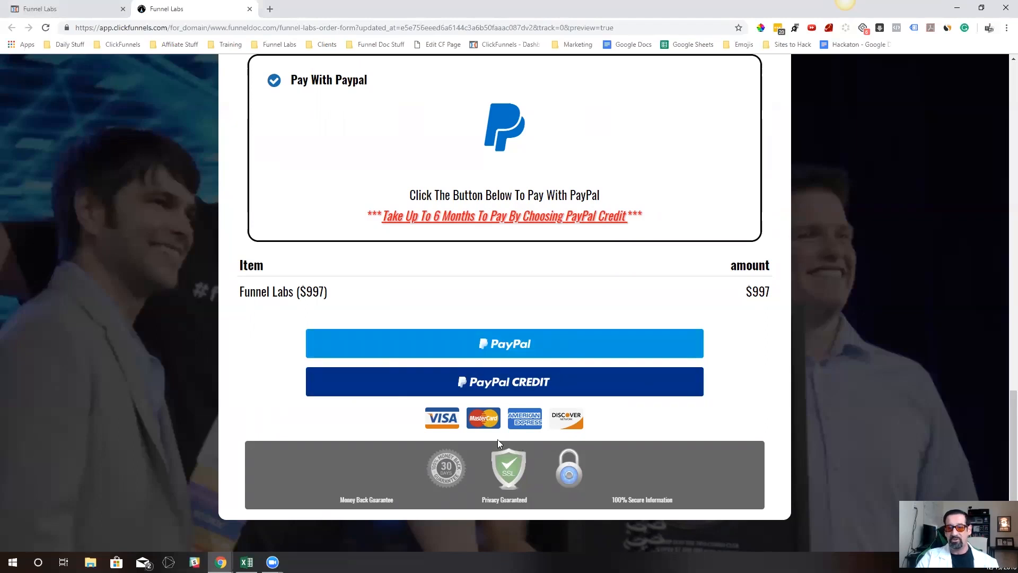
click(500, 353)
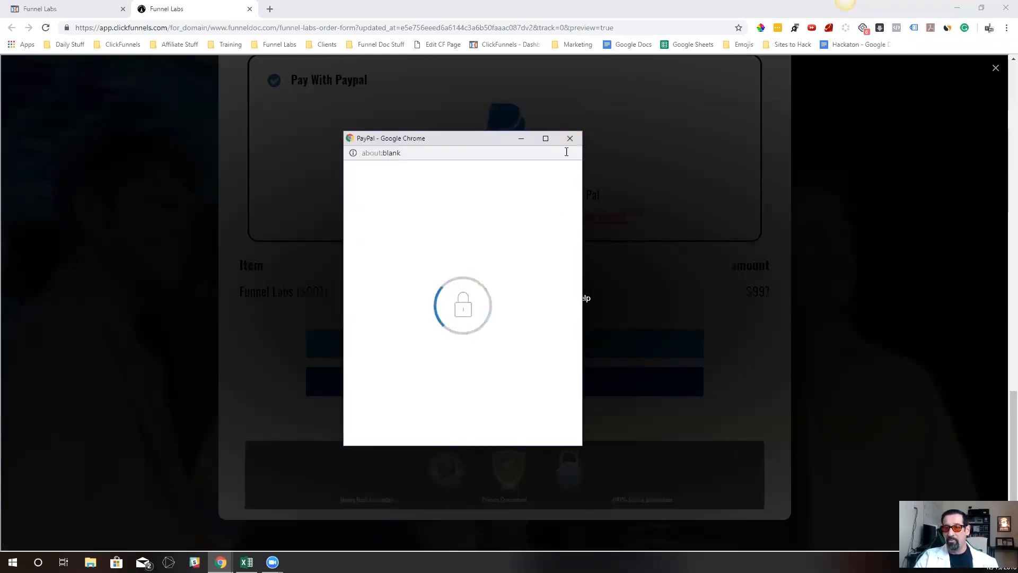
click(570, 139)
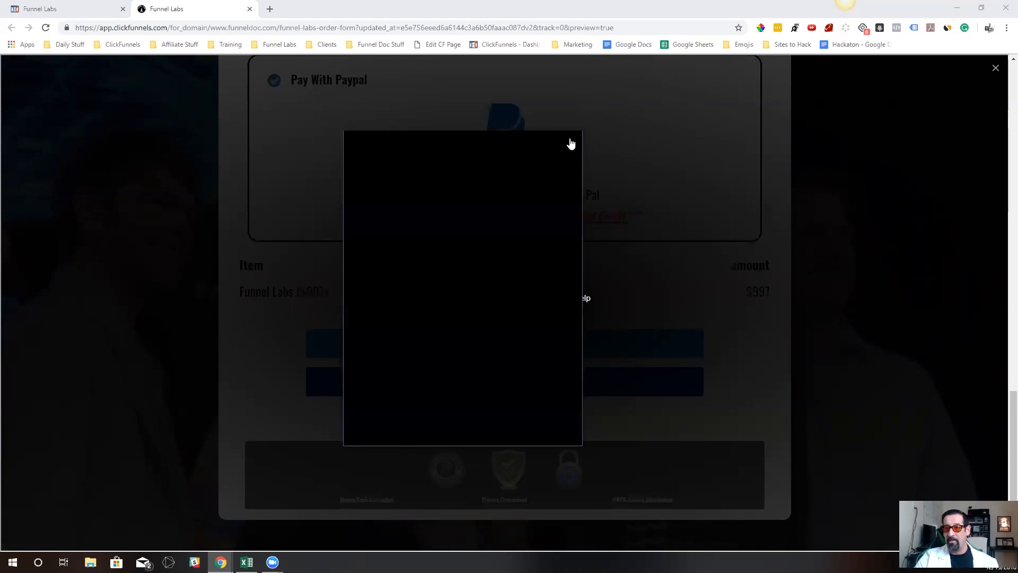
click(506, 345)
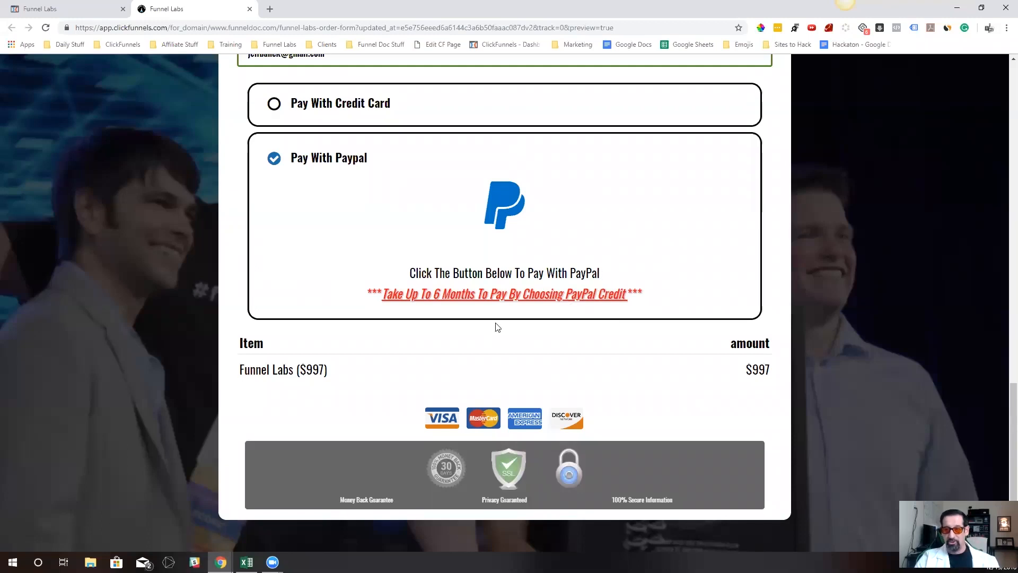
Choose Pay With Credit Card in the order form preview and check its card fields and expiry month options
scroll(488, 327, up, 1)
click(503, 164)
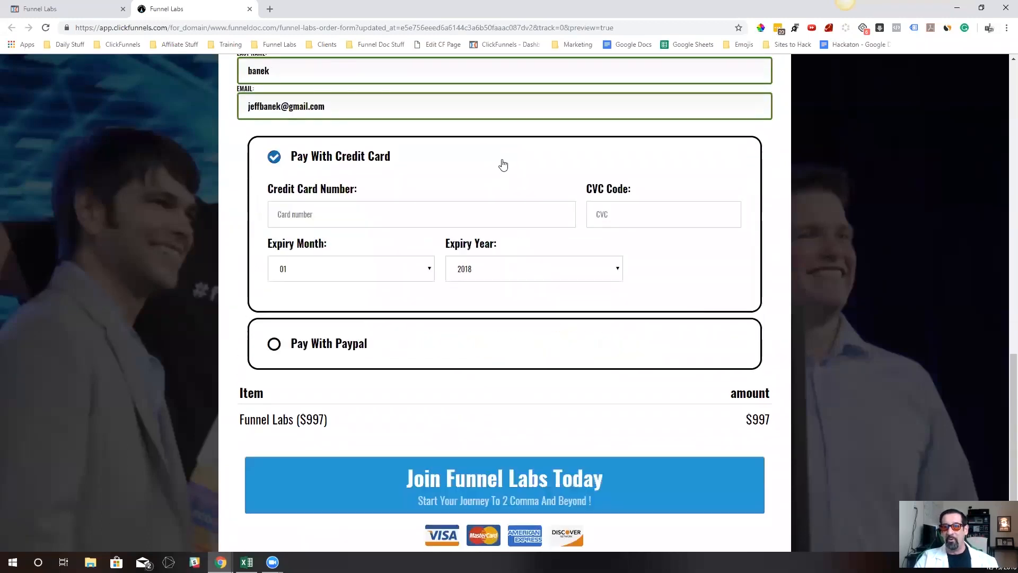
click(322, 210)
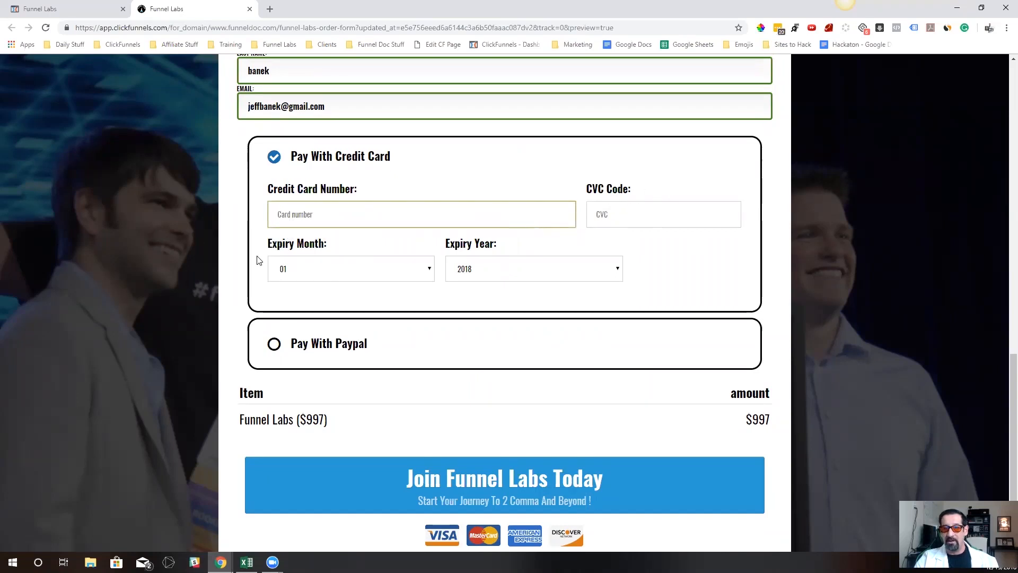
click(382, 277)
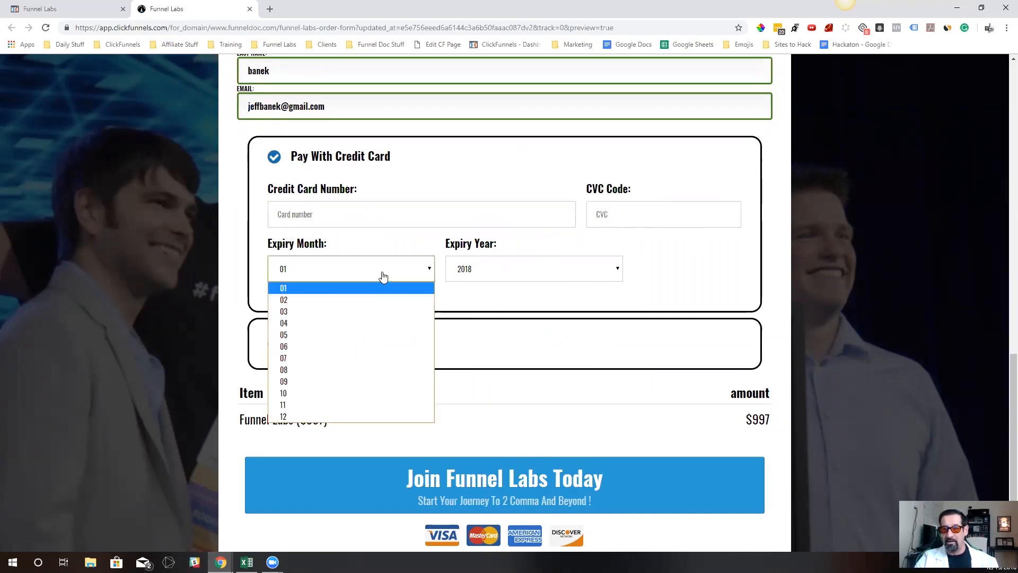
click(532, 276)
click(422, 267)
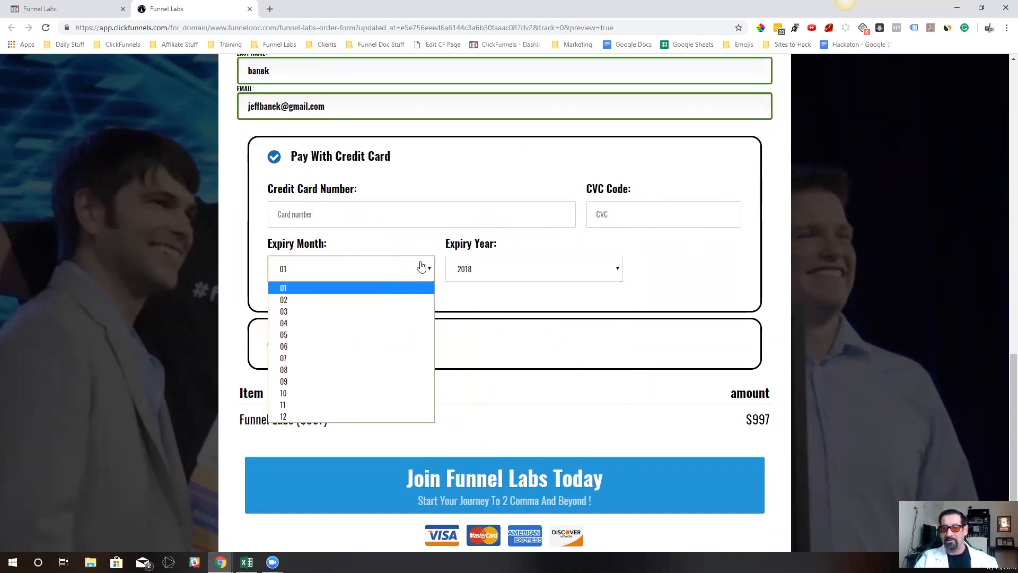
click(658, 278)
scroll(518, 305, up, 3)
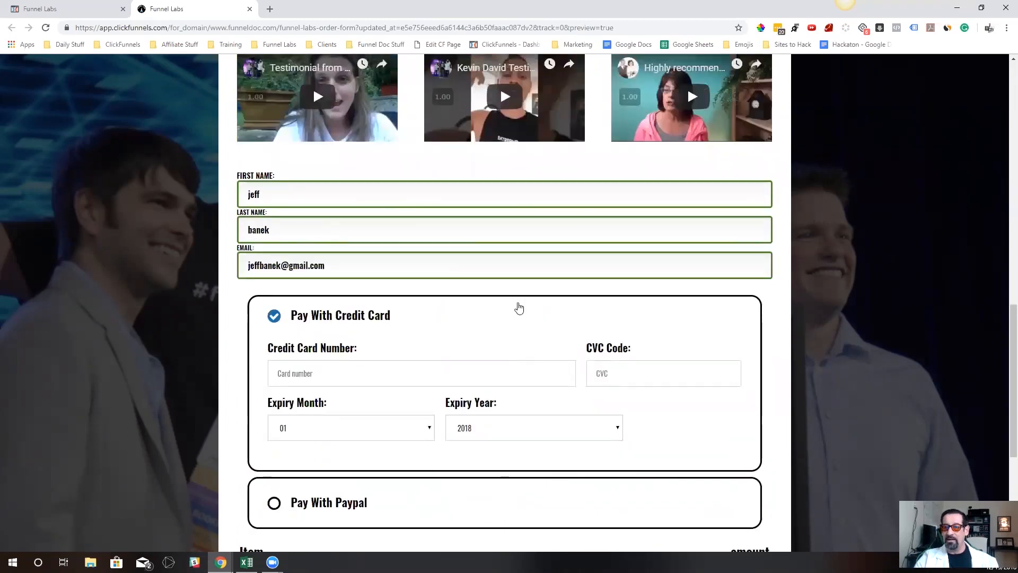
scroll(519, 308, down, 2)
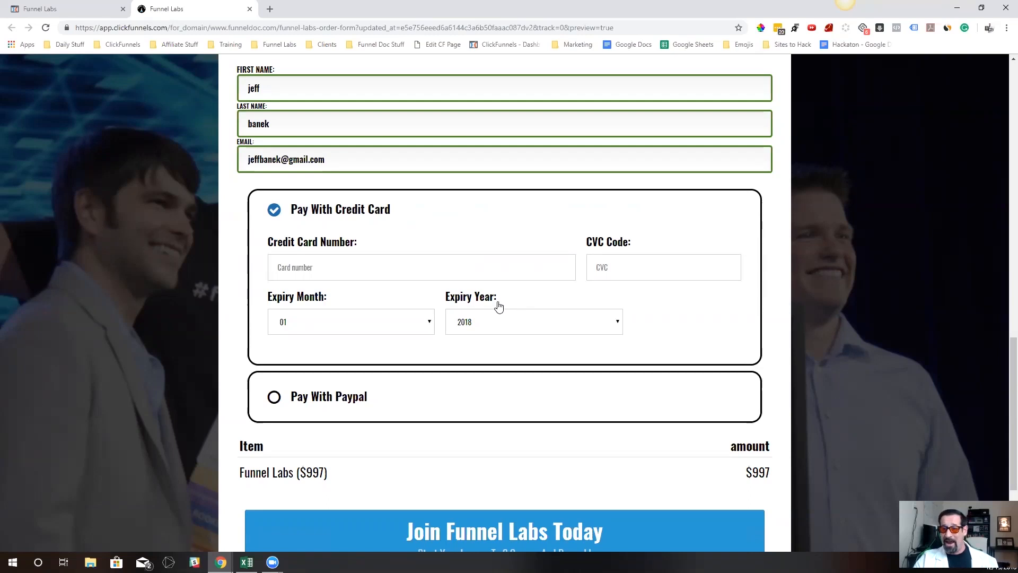
Alternate between Pay With Paypal and Pay With Credit Card to check how the payment options expand and collapse, ending on credit card
click(454, 407)
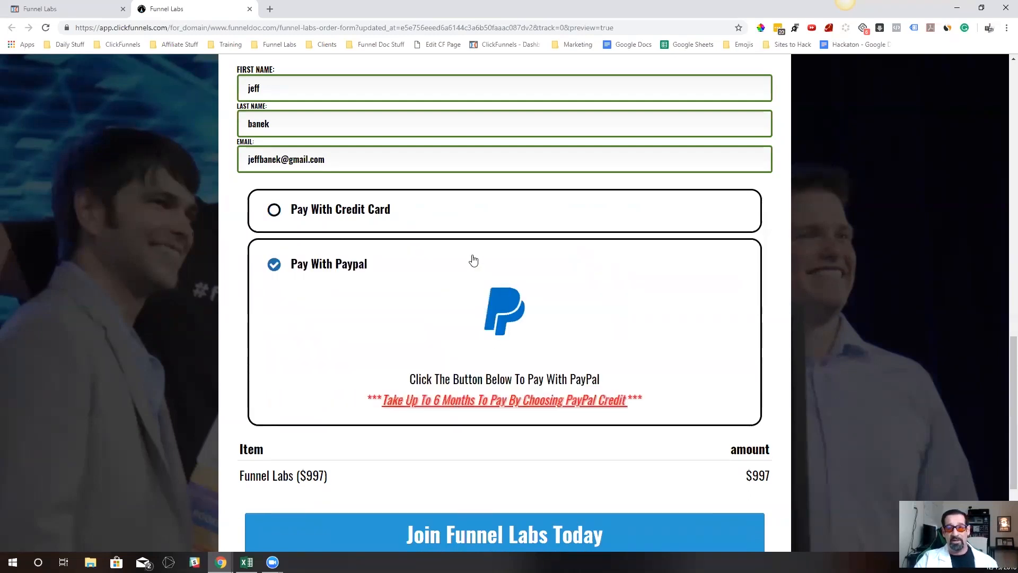
click(472, 227)
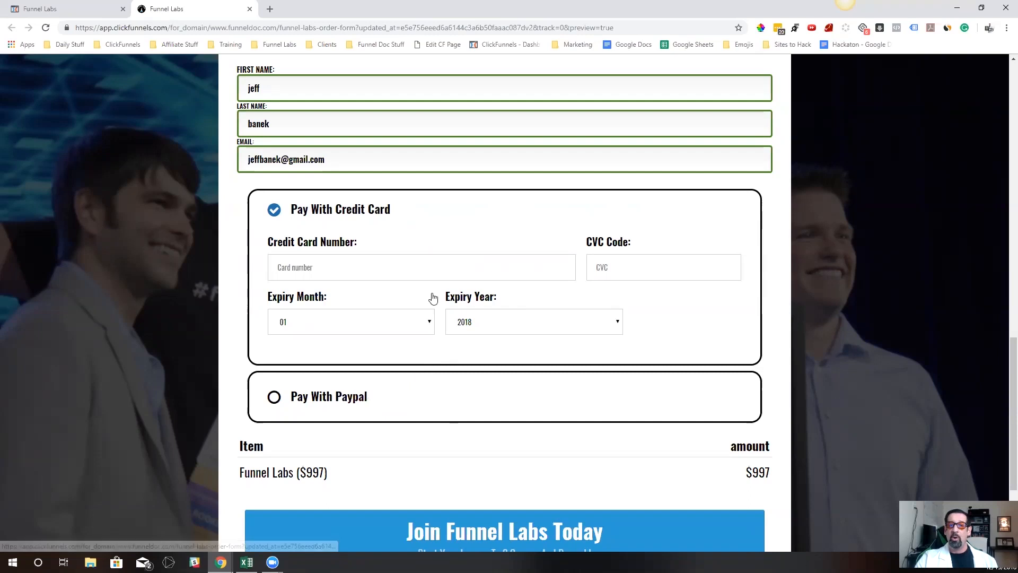
click(387, 400)
click(407, 221)
click(428, 399)
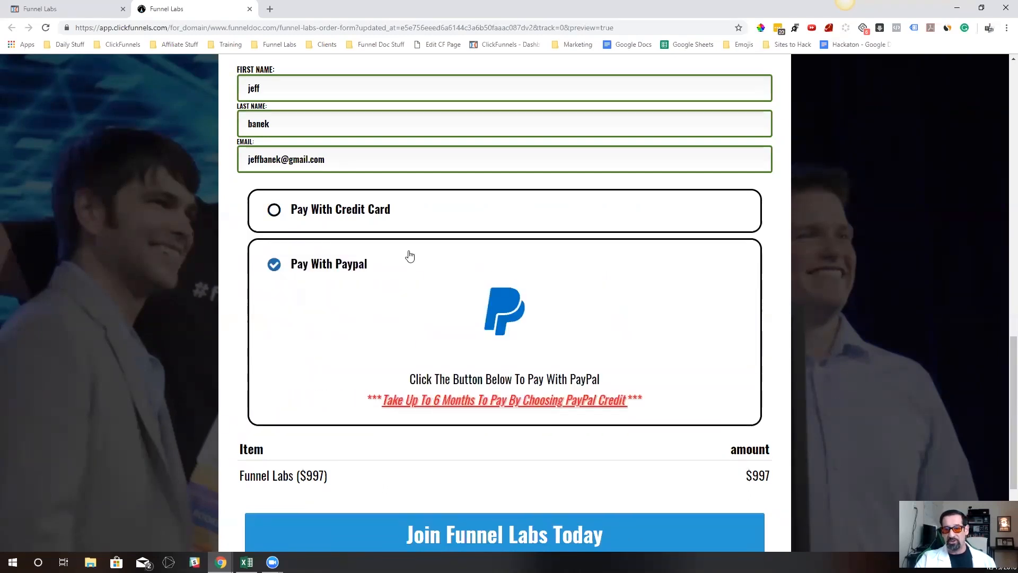
click(407, 217)
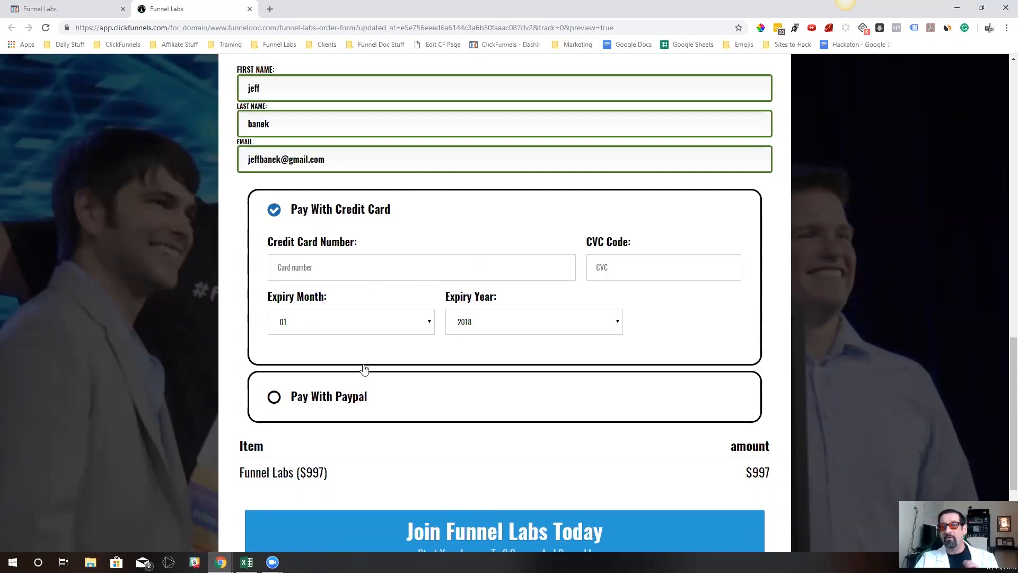
click(382, 392)
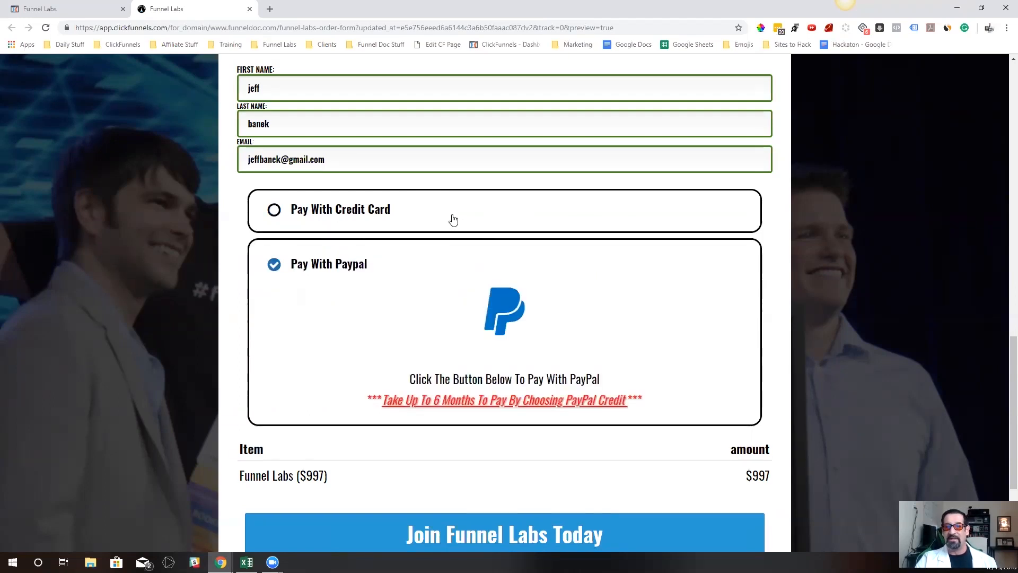
click(450, 220)
Examine the payment option section at the end of the page in the editor and compare it with the preview
click(33, 4)
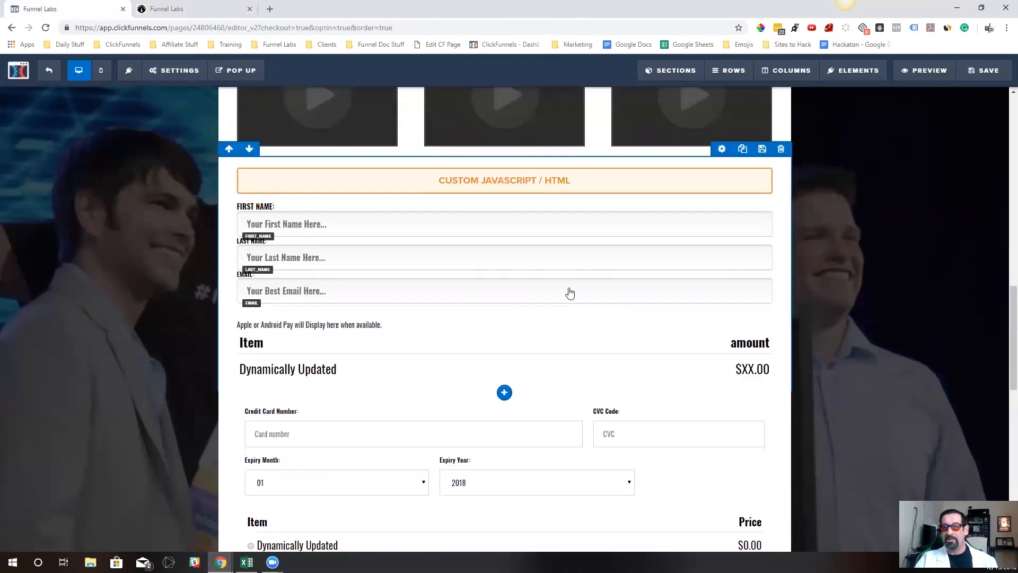
scroll(582, 289, down, 3)
scroll(582, 286, down, 9)
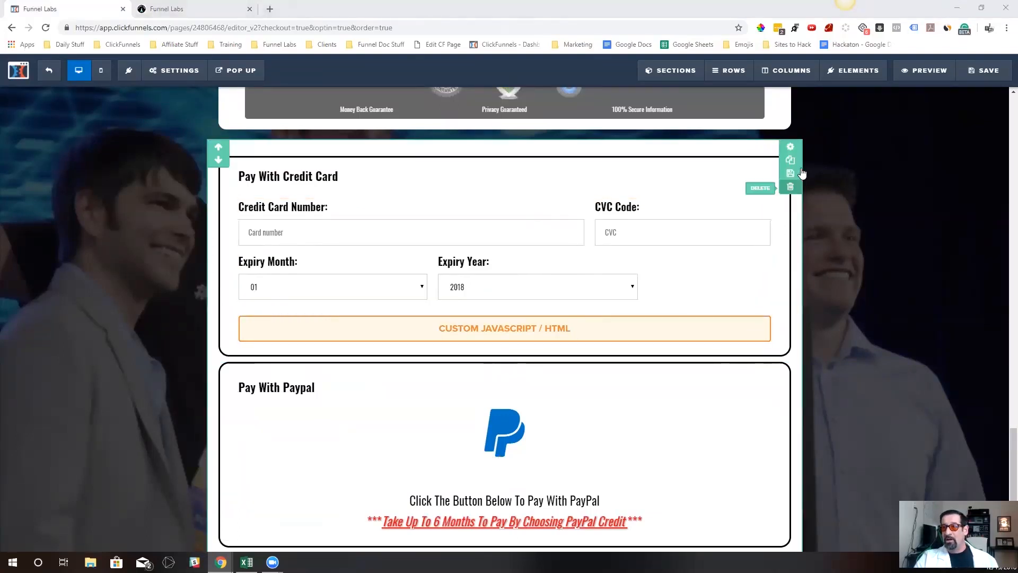
scroll(827, 220, down, 1)
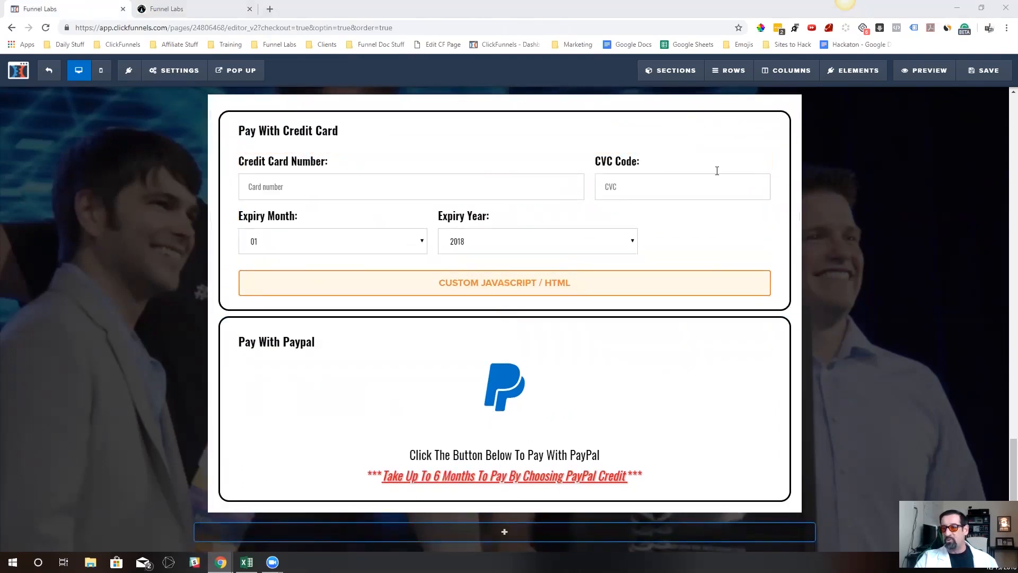
click(170, 9)
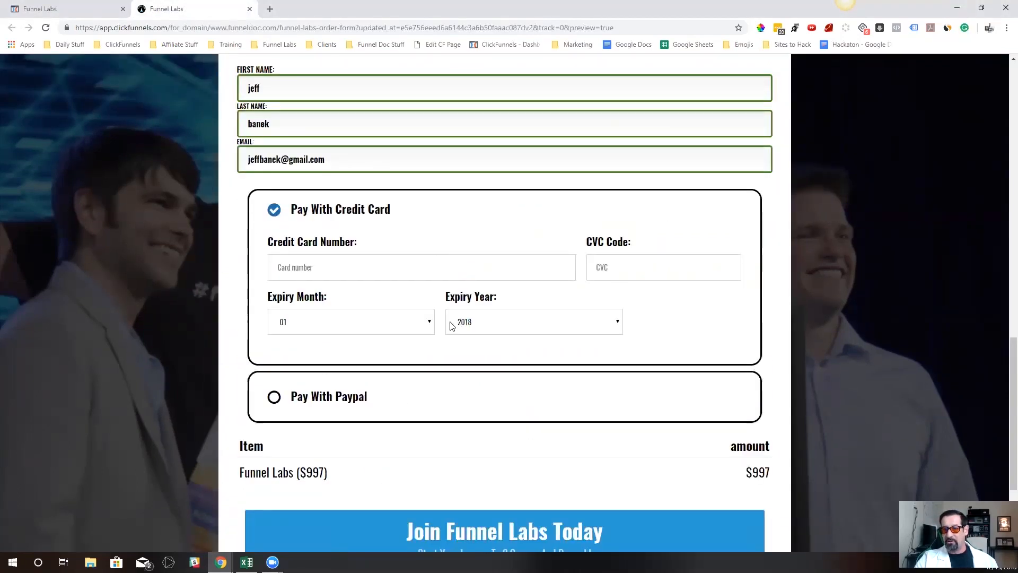
click(63, 8)
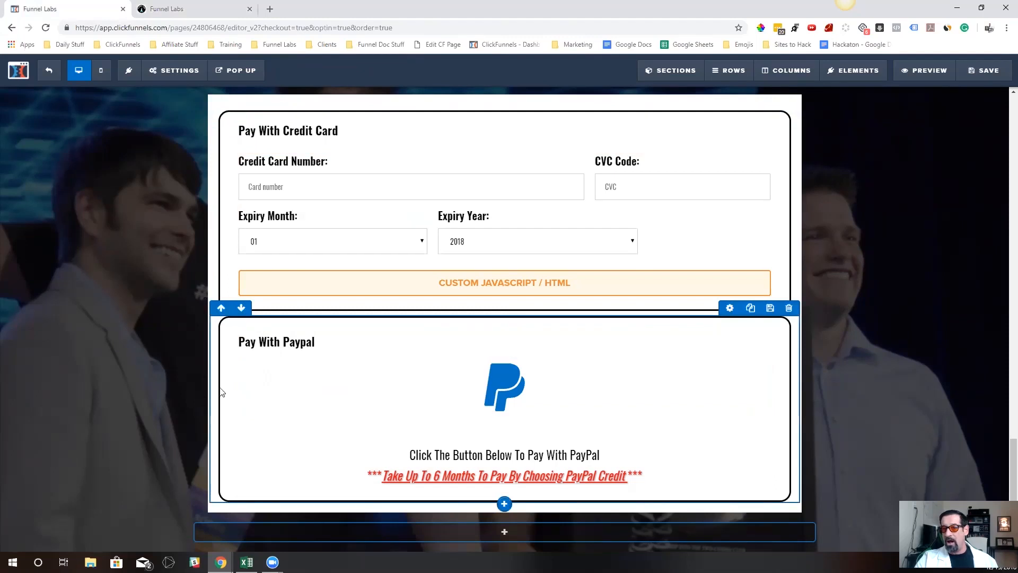
Move the Pay With Paypal row above the Pay With Credit Card row
click(222, 308)
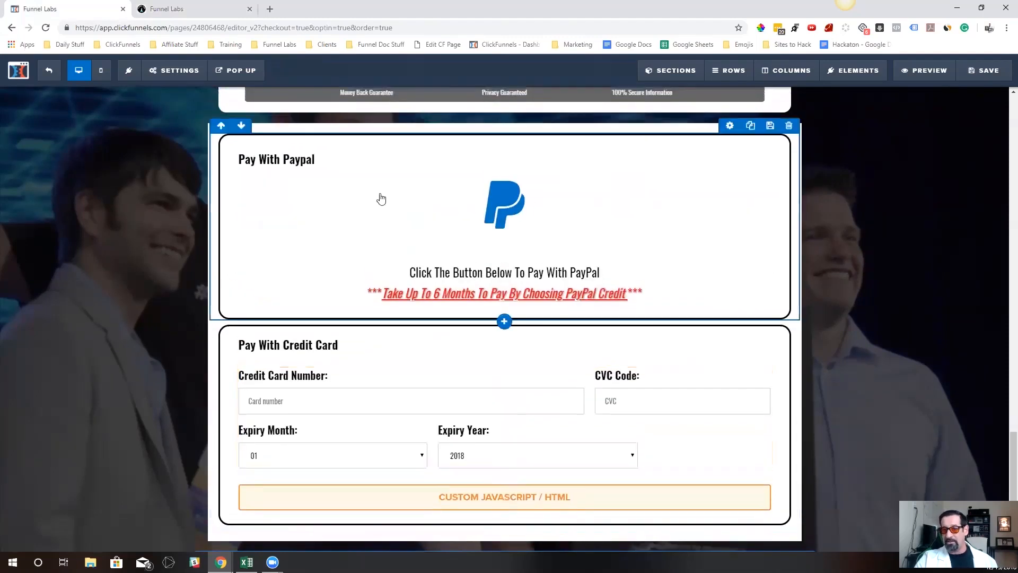
click(241, 125)
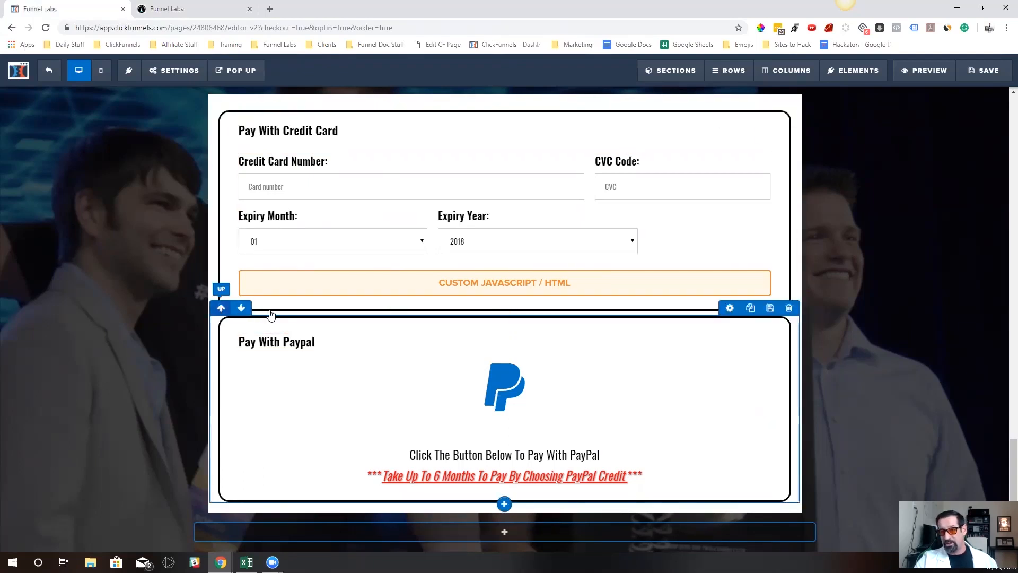
click(221, 308)
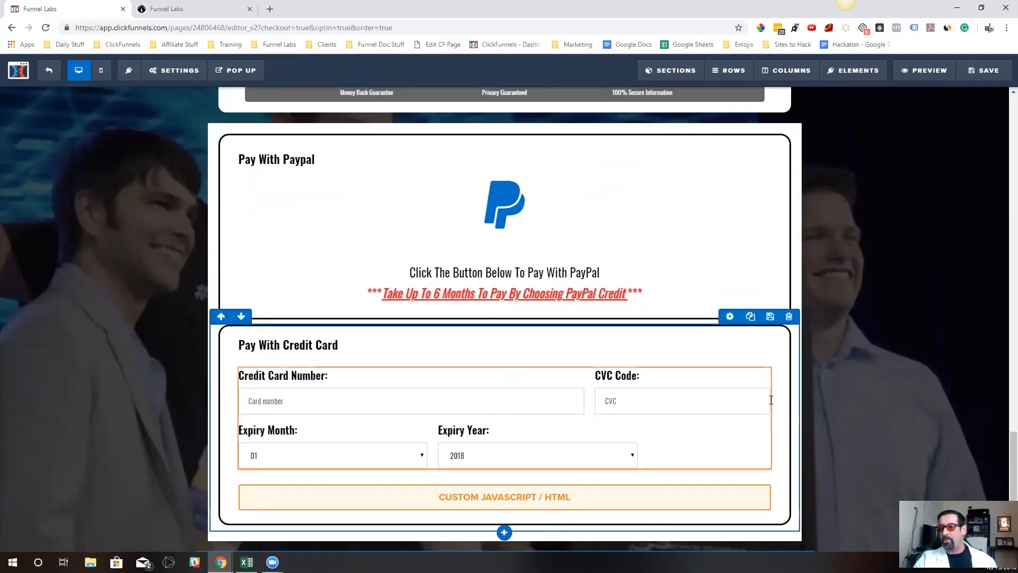
Add a new section below the payment options section and set its section width to Wide
scroll(768, 406, down, 1)
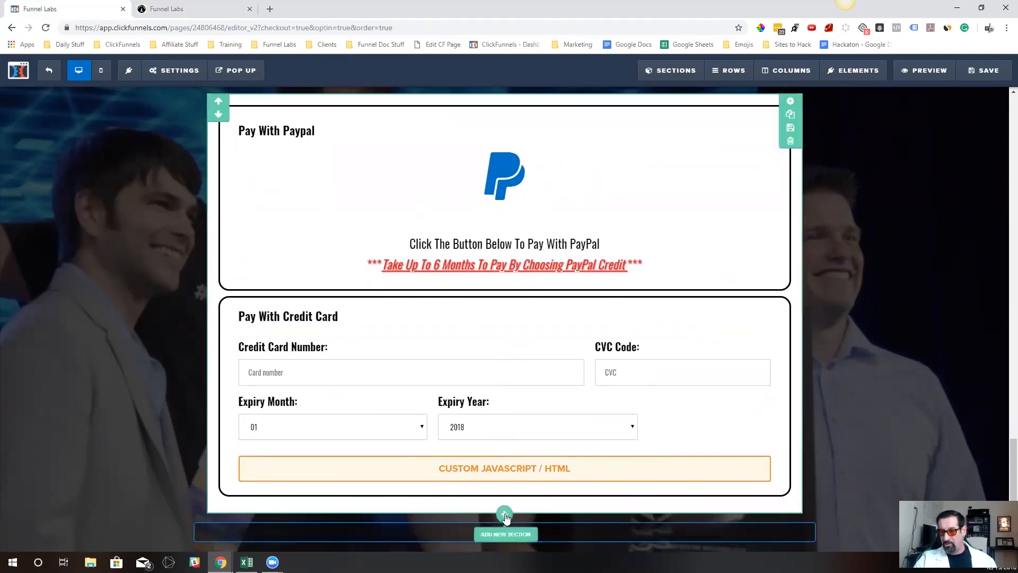
click(504, 515)
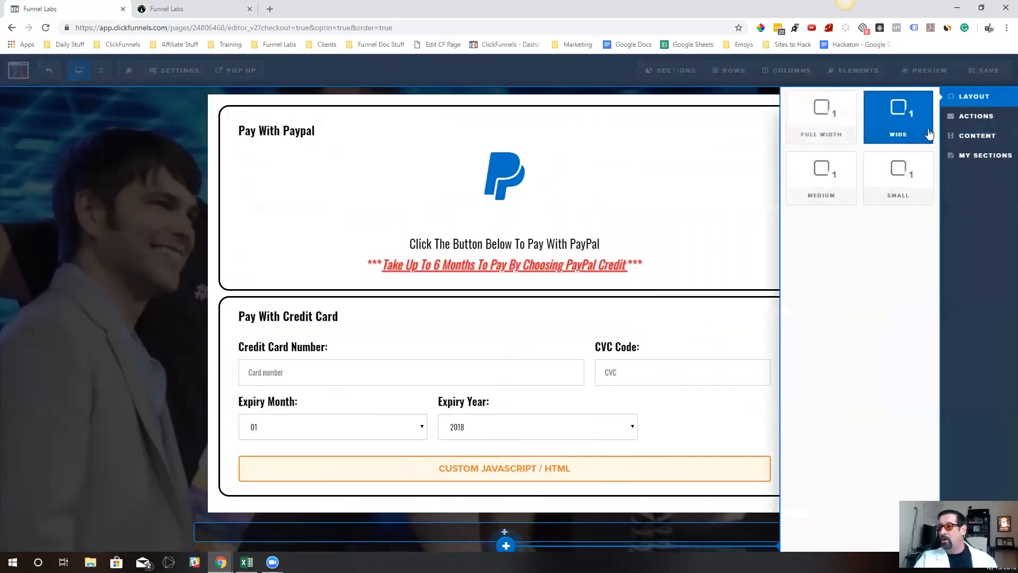
click(838, 193)
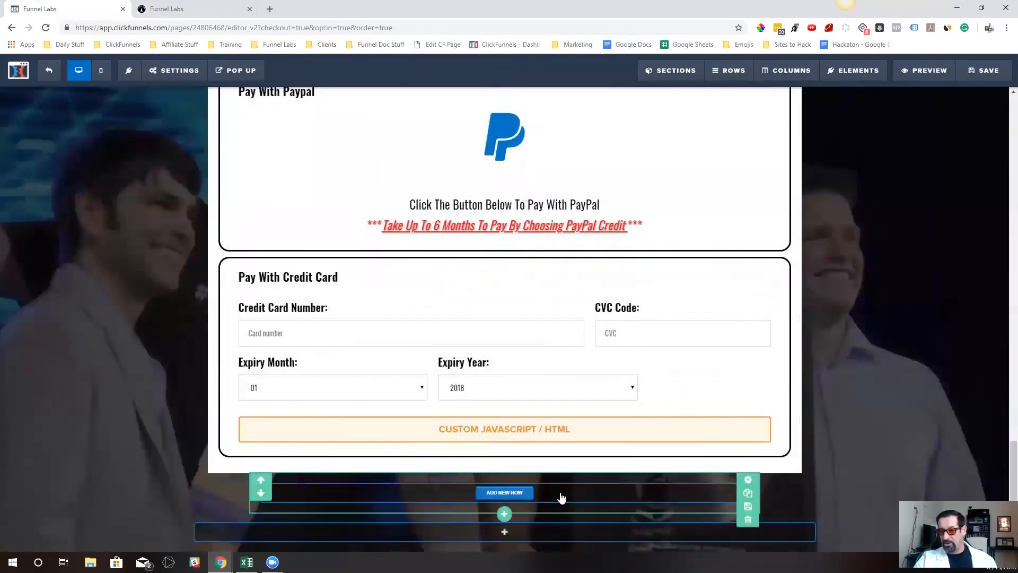
click(748, 479)
click(932, 242)
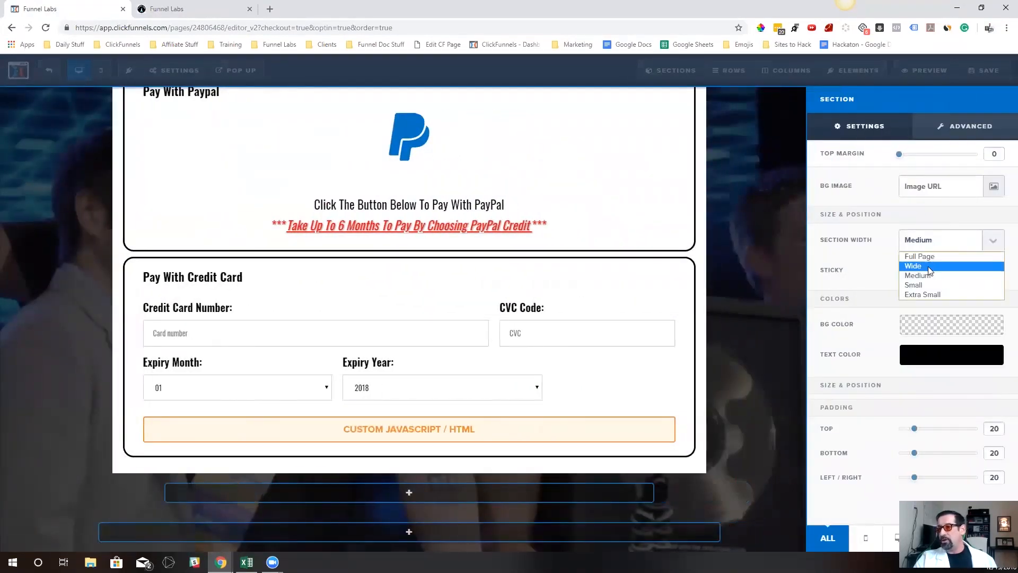
click(931, 265)
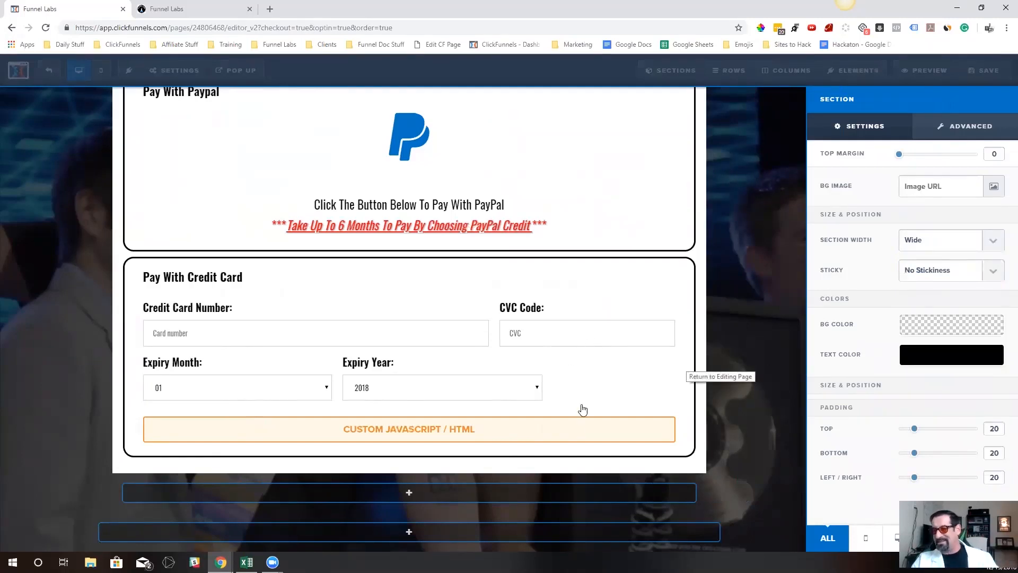
click(685, 536)
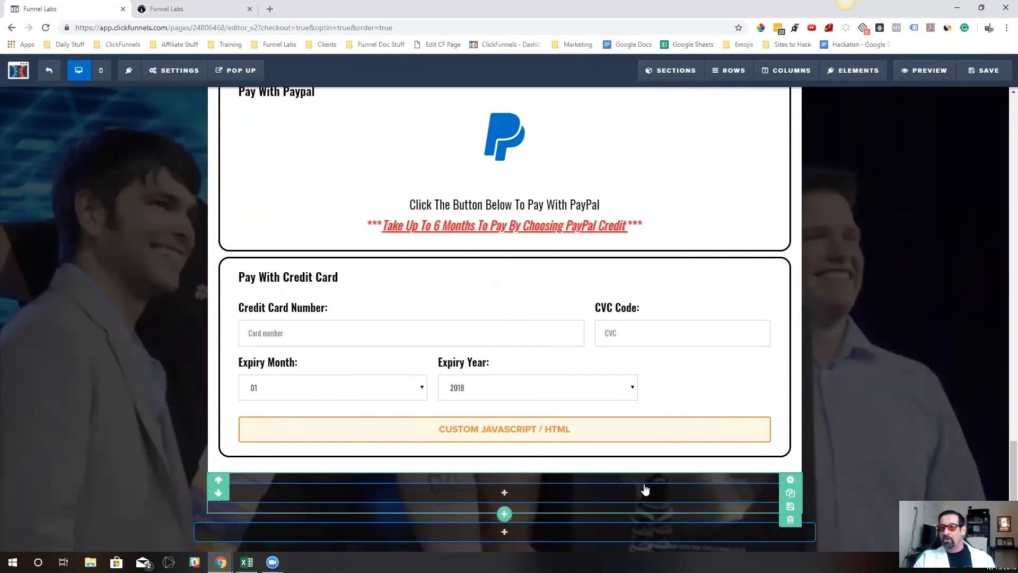
Add a one-column row to the new wide section and place a Headline element in it
click(505, 494)
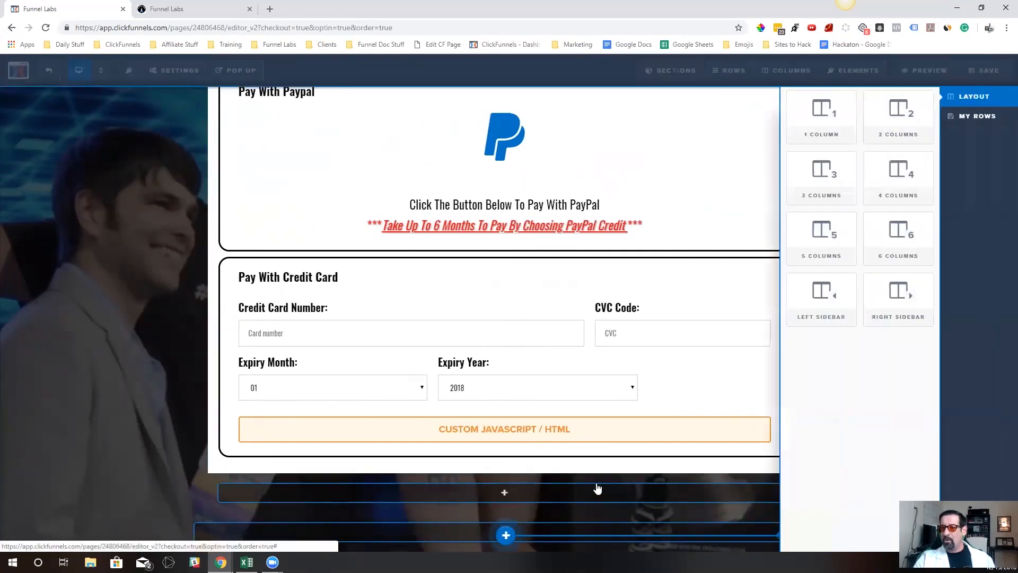
click(825, 121)
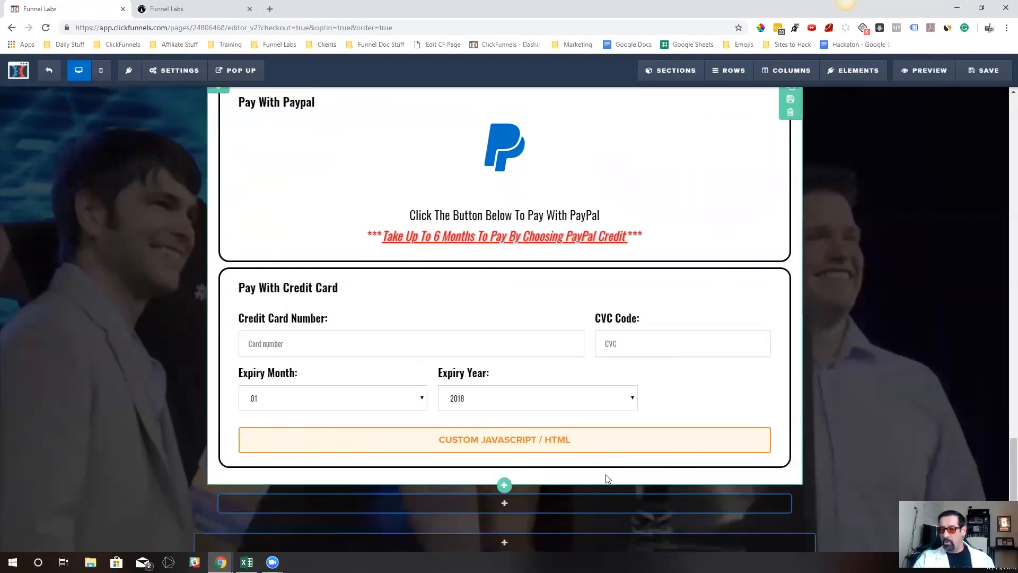
click(505, 536)
click(834, 137)
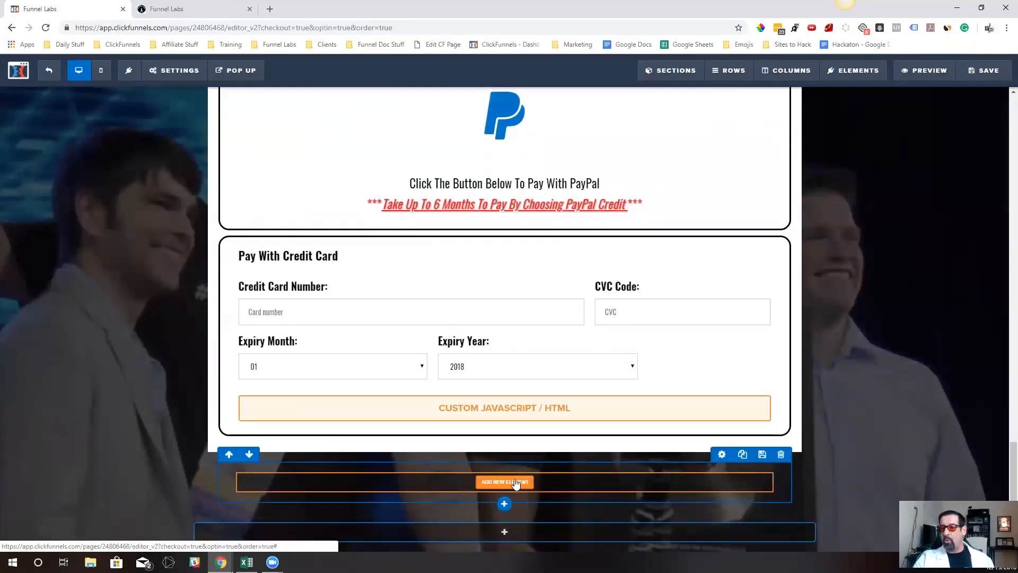
click(515, 483)
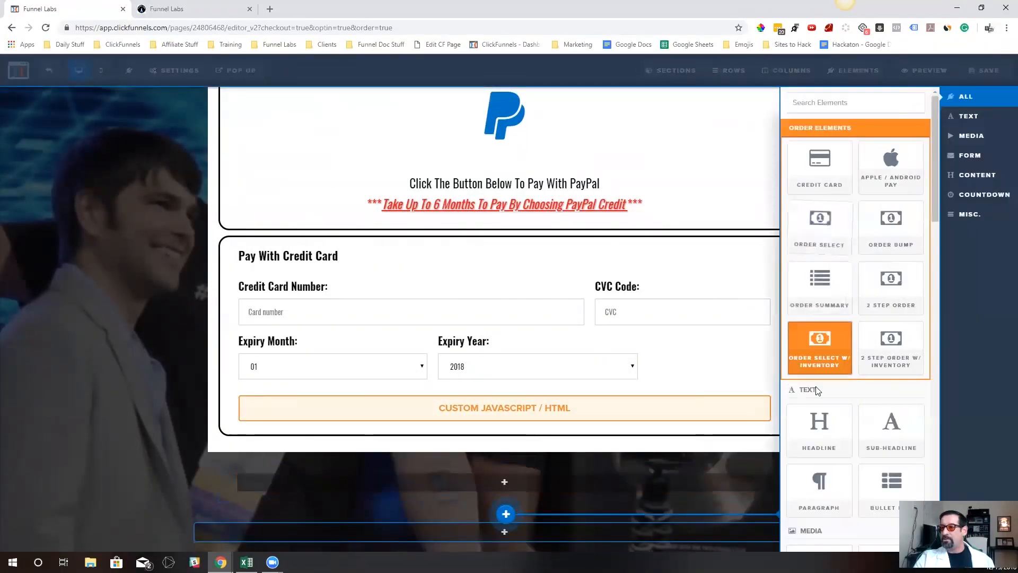
click(827, 439)
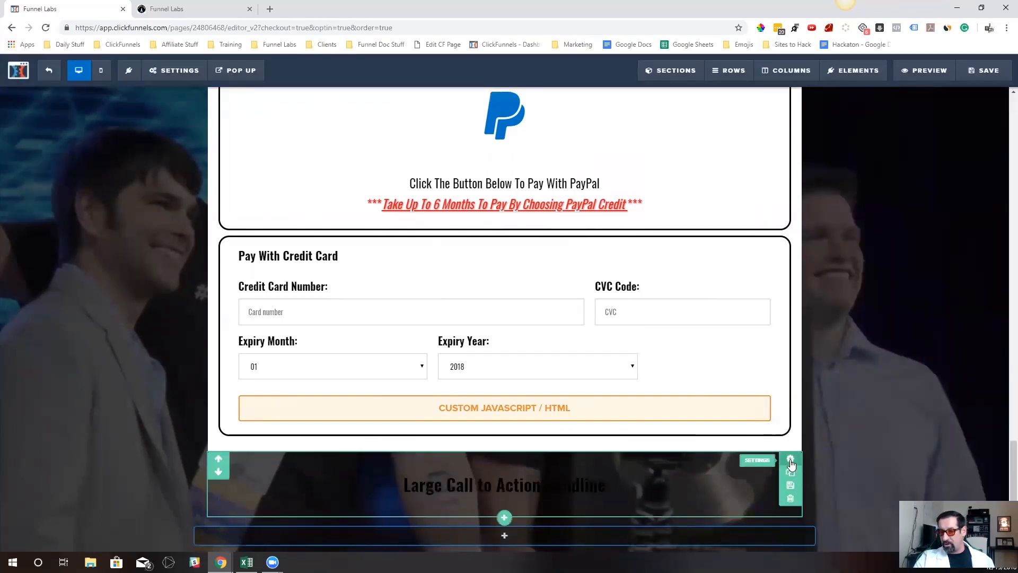
Set the new headline section's background color to fully opaque white
click(791, 460)
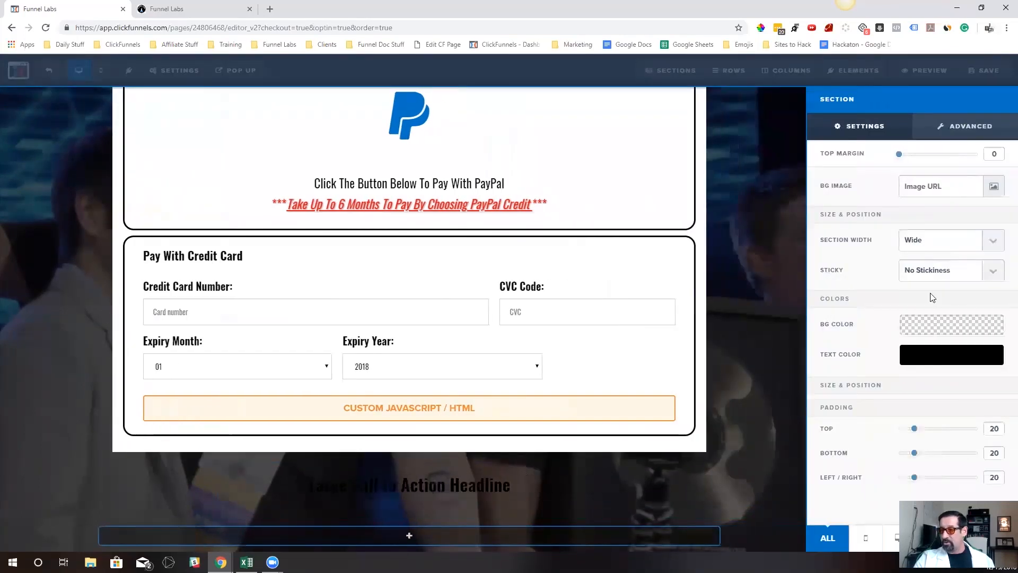
click(697, 503)
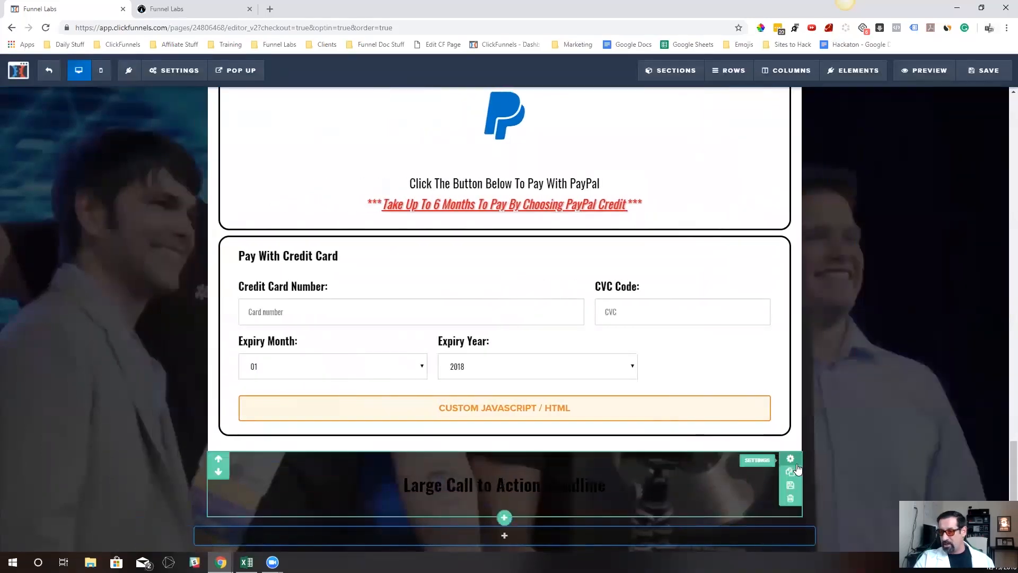
click(791, 459)
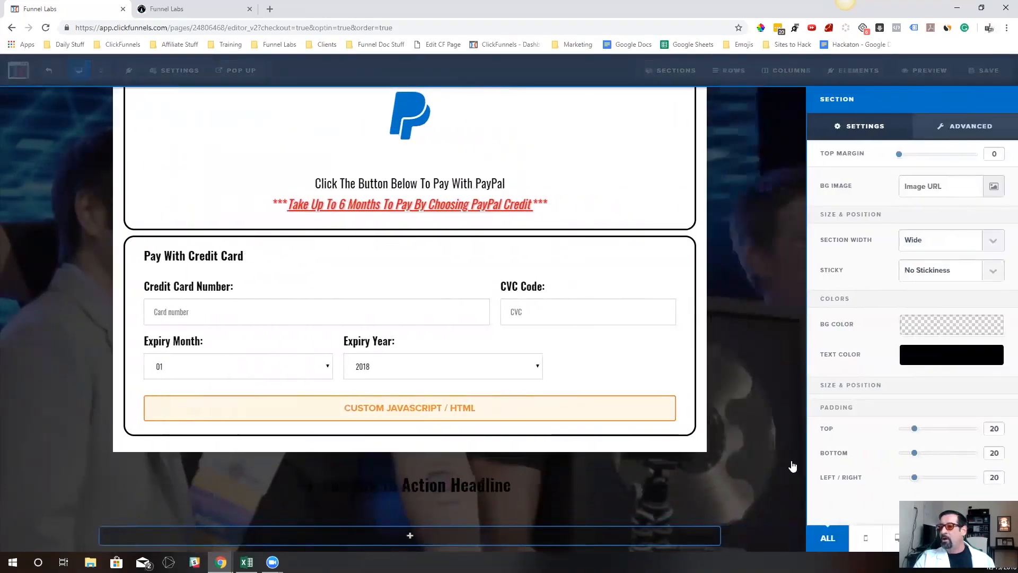
click(935, 327)
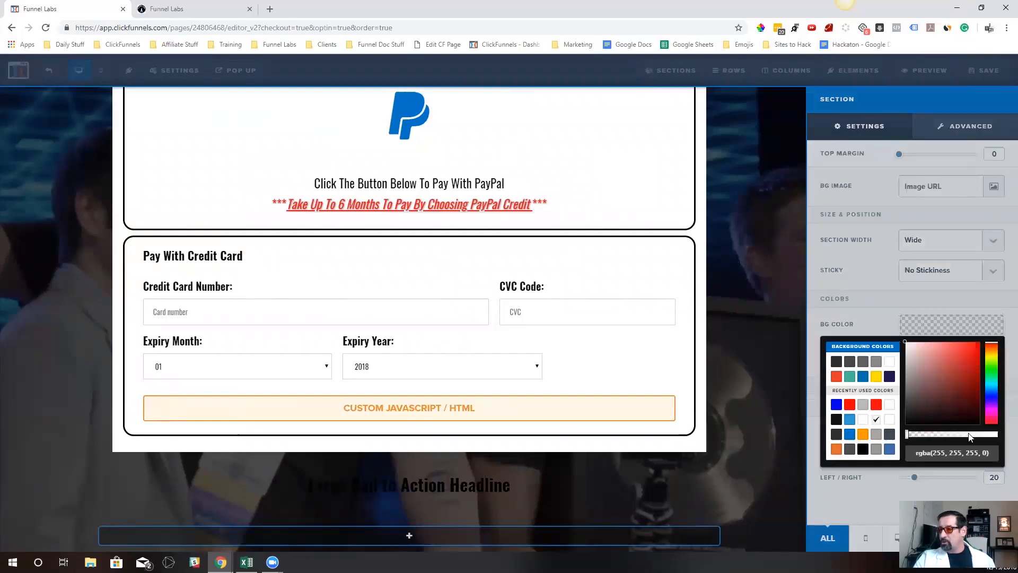
click(923, 335)
click(924, 335)
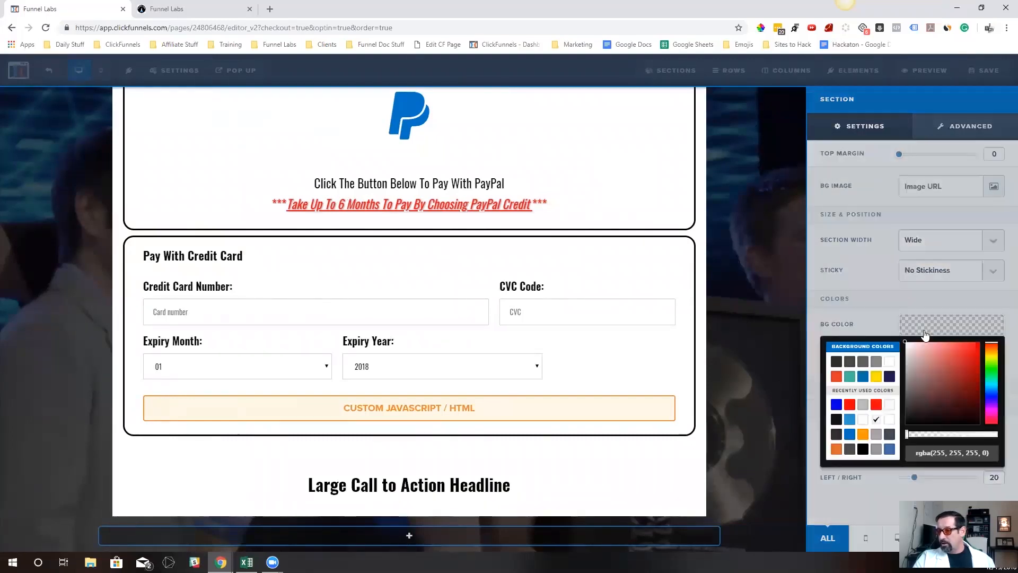
drag(907, 435, 1002, 436)
click(542, 447)
click(805, 489)
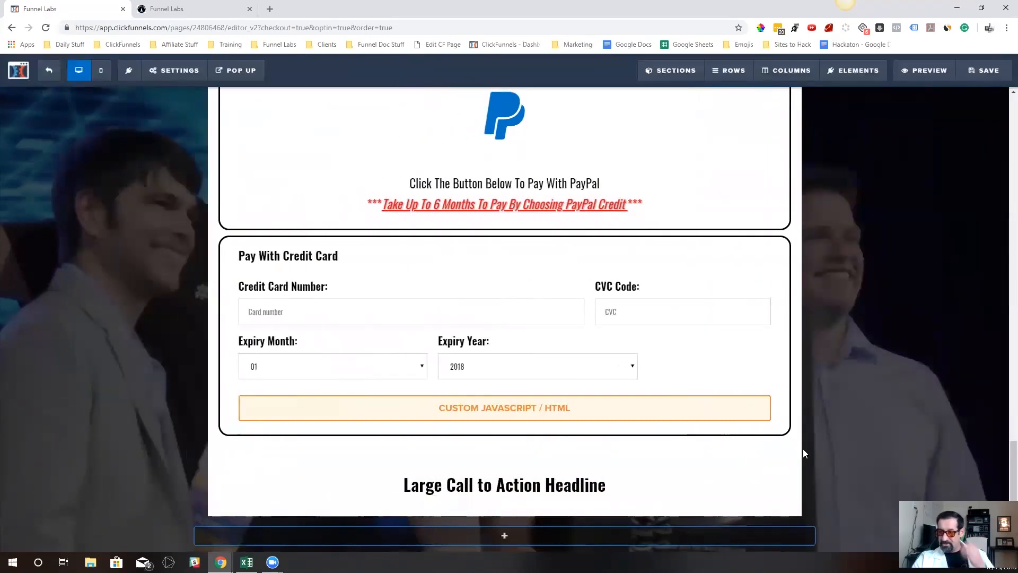
Set the new section's top margin to 30 to separate it from the payment options section above
click(791, 466)
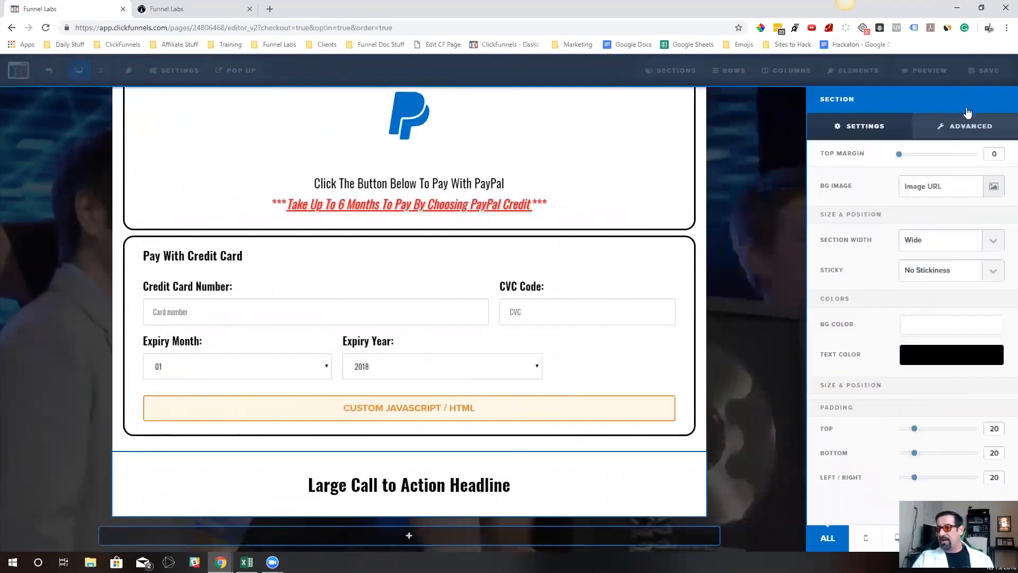
drag(900, 155, 923, 156)
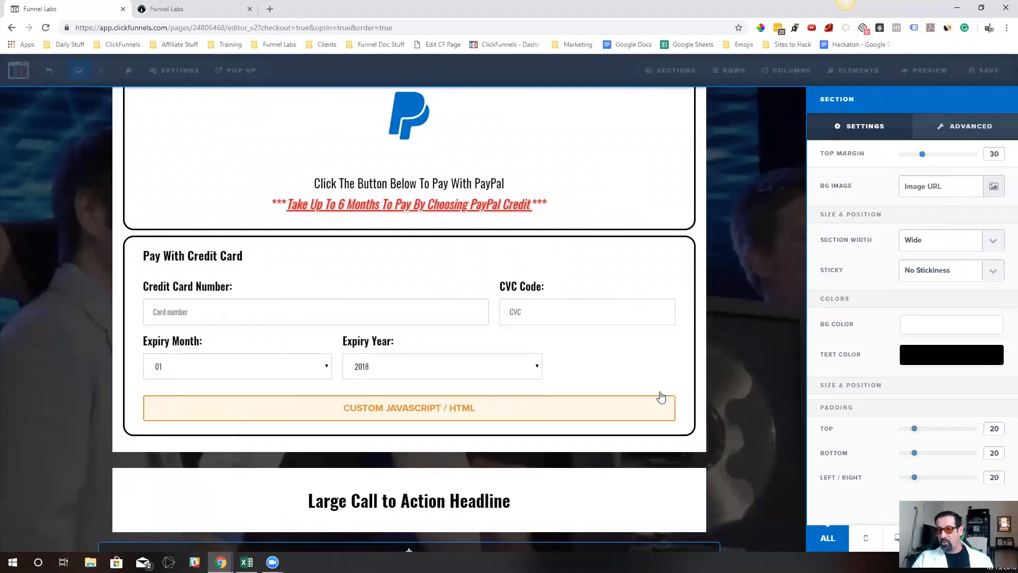
click(660, 393)
scroll(798, 362, up, 2)
scroll(798, 362, down, 3)
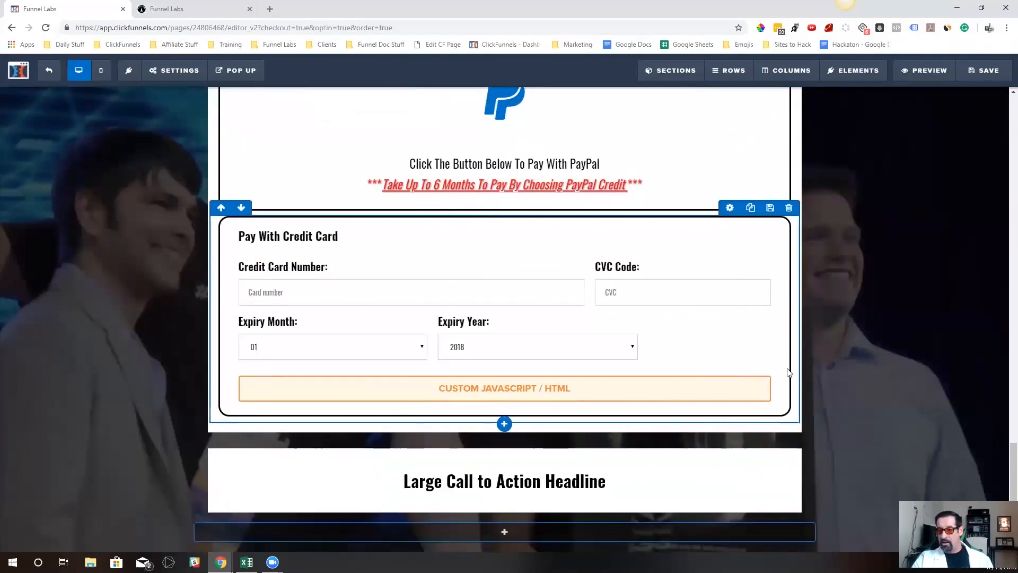
Copy the Pay With Paypal heading of the bordered PayPal row and correct its spelling to "Pay With PayPal"
scroll(542, 393, up, 1)
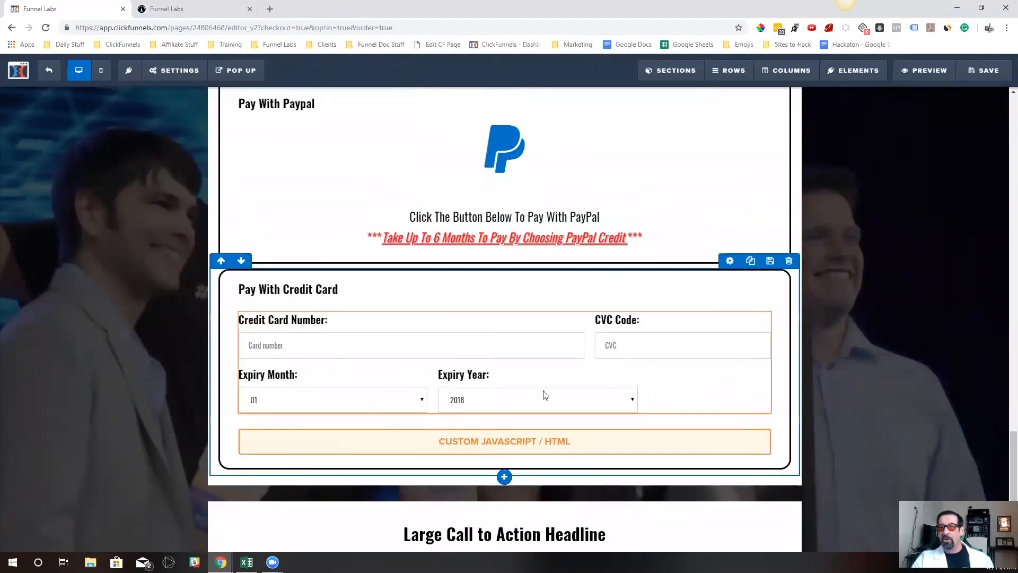
click(316, 105)
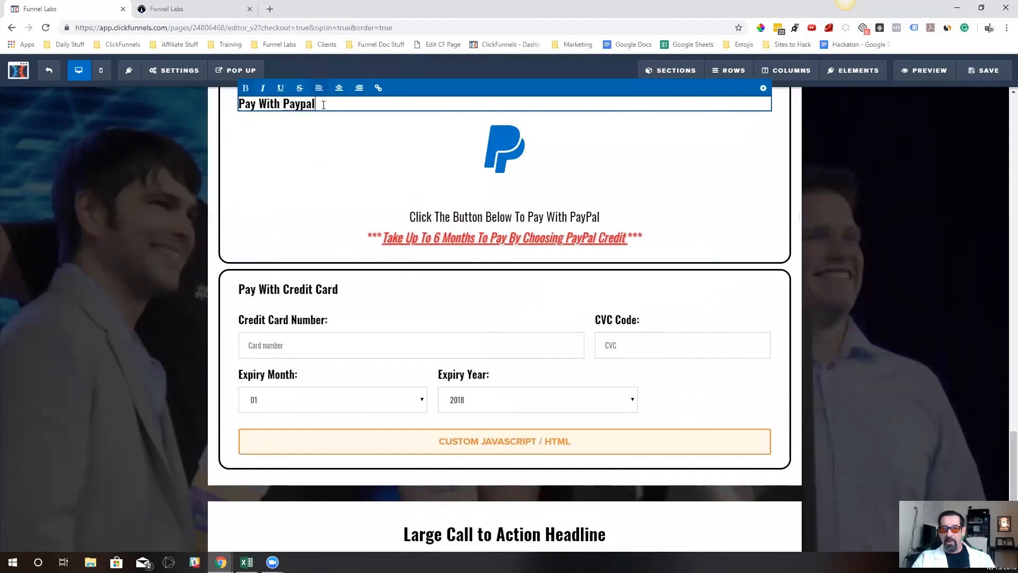
key(ctrl+a)
key(ctrl+c)
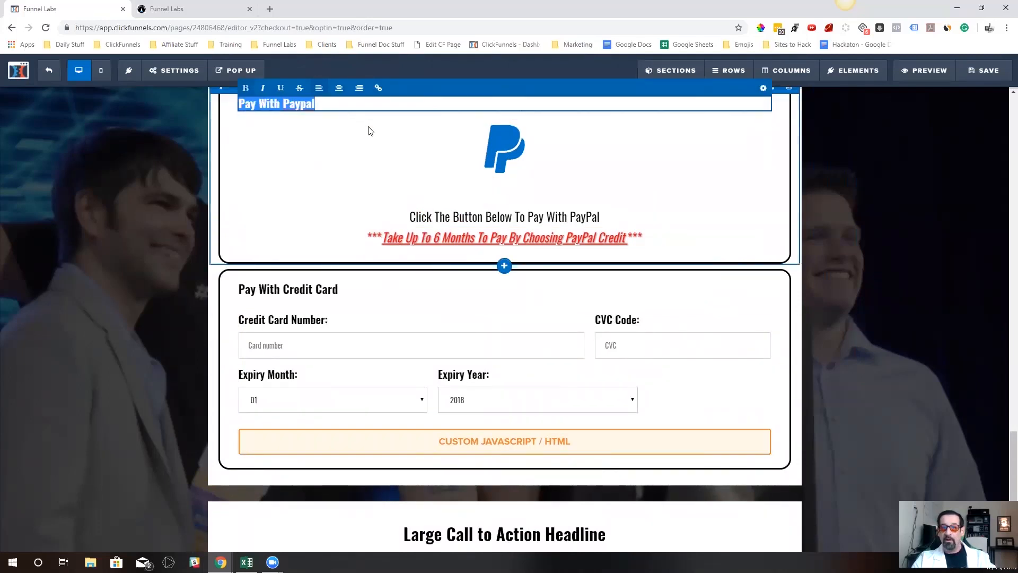
click(304, 107)
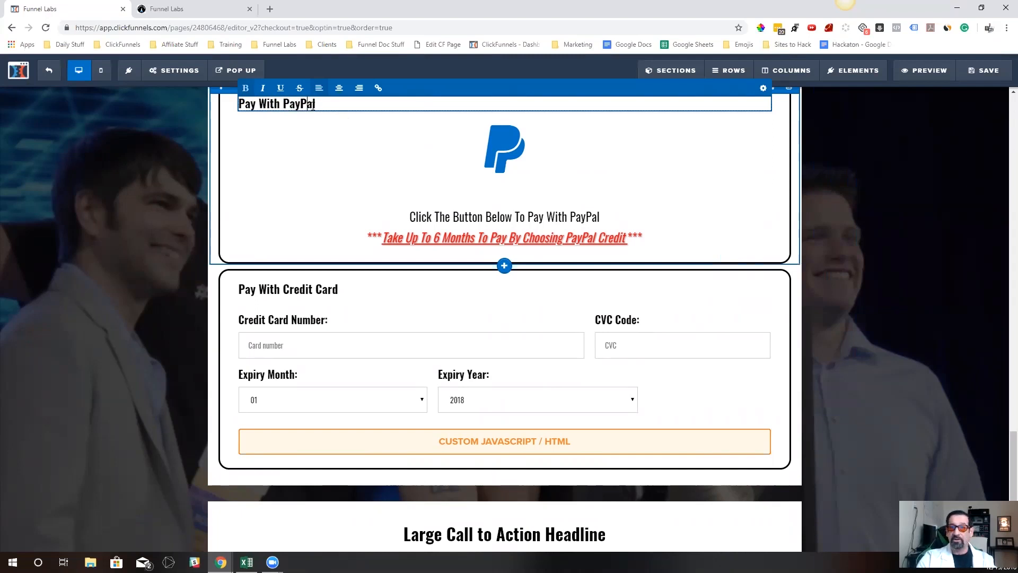
Replace the new section's headline text with the copied "Pay With Paypal" and align it left
scroll(378, 112, down, 1)
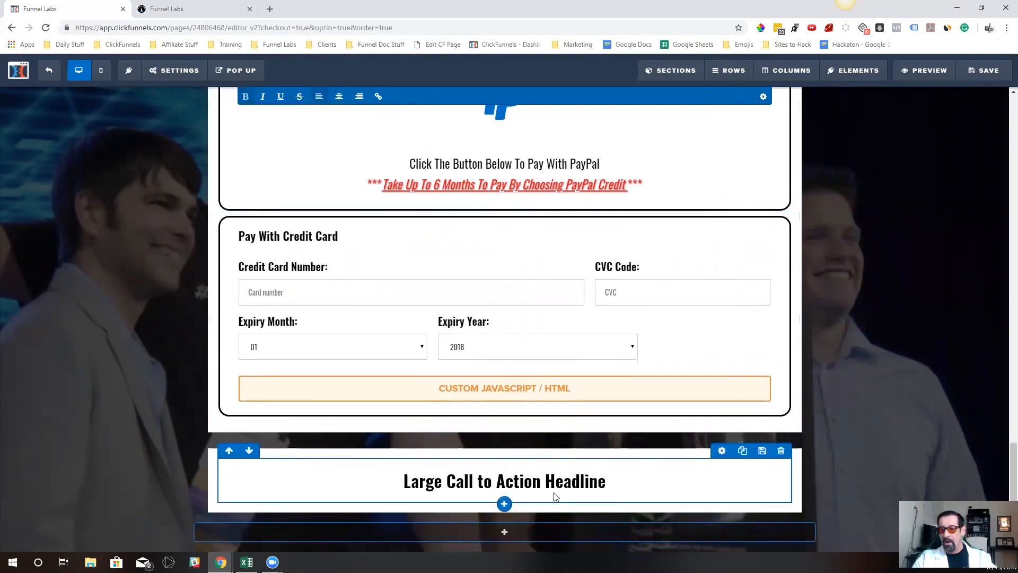
click(564, 480)
key(ctrl+a)
key(ctrl+v)
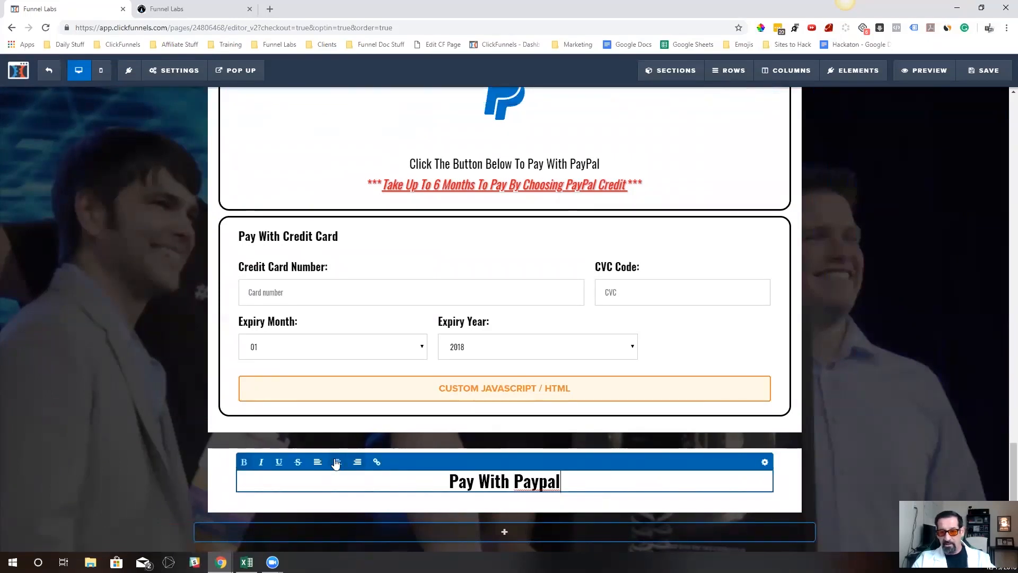
click(318, 462)
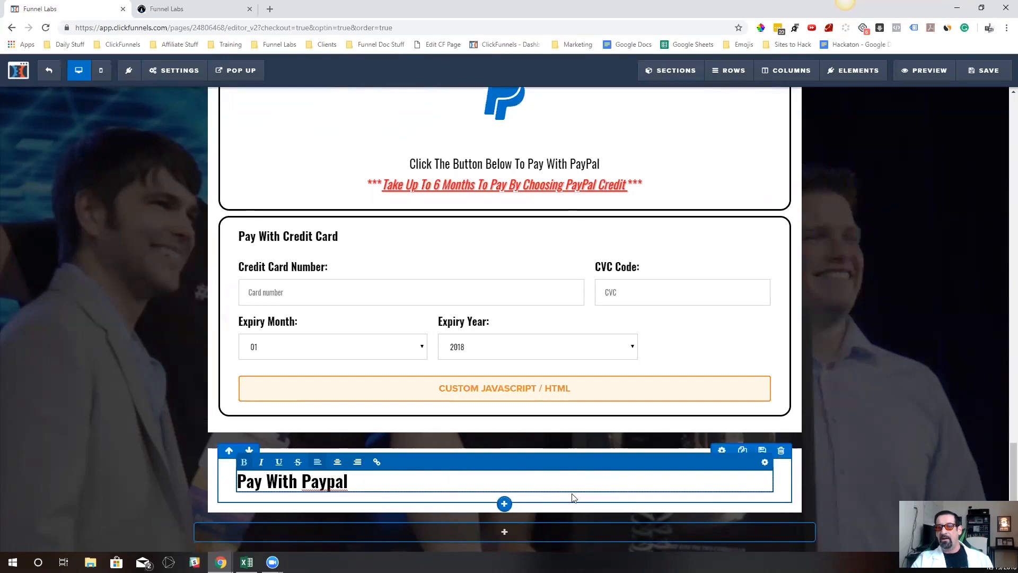
Set the font size of the new section's Pay With Paypal headline to 24
click(764, 462)
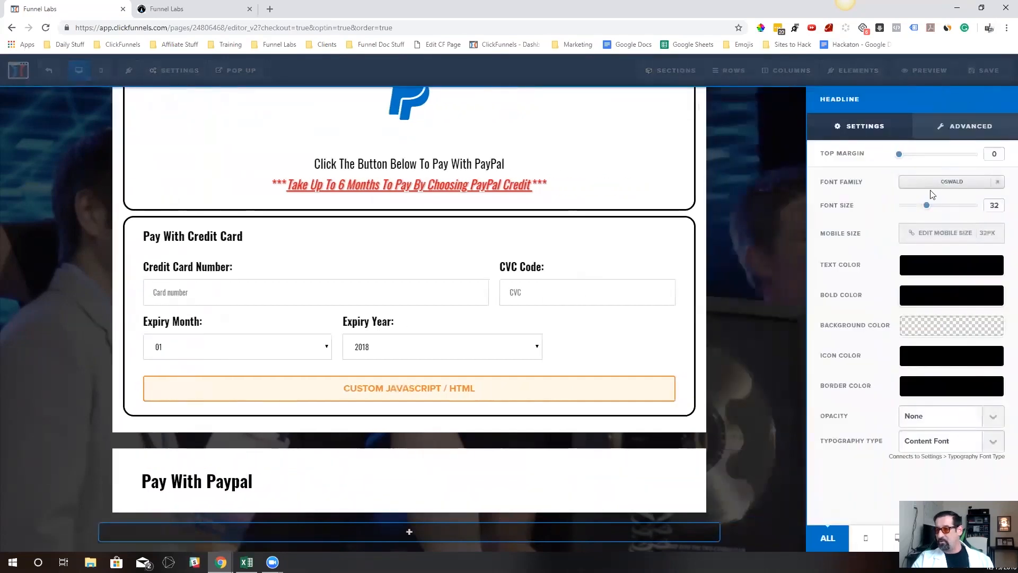
mouse_move(927, 205)
mouse_down()
mouse_move(939, 206)
mouse_move(912, 206)
mouse_move(921, 208)
mouse_up()
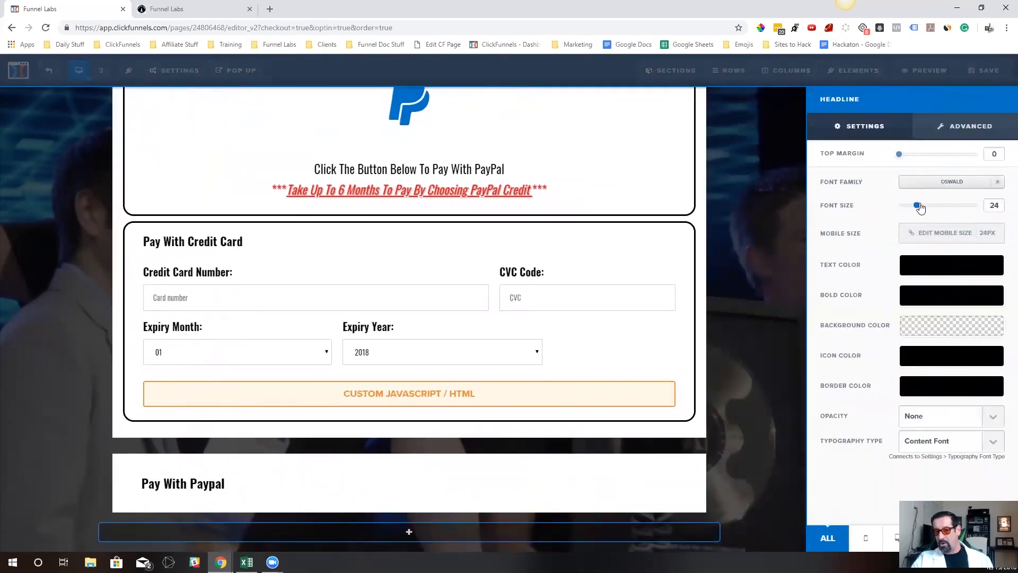
click(396, 448)
Add an Icon element below the Pay With Paypal headline in the new section
scroll(369, 428, up, 4)
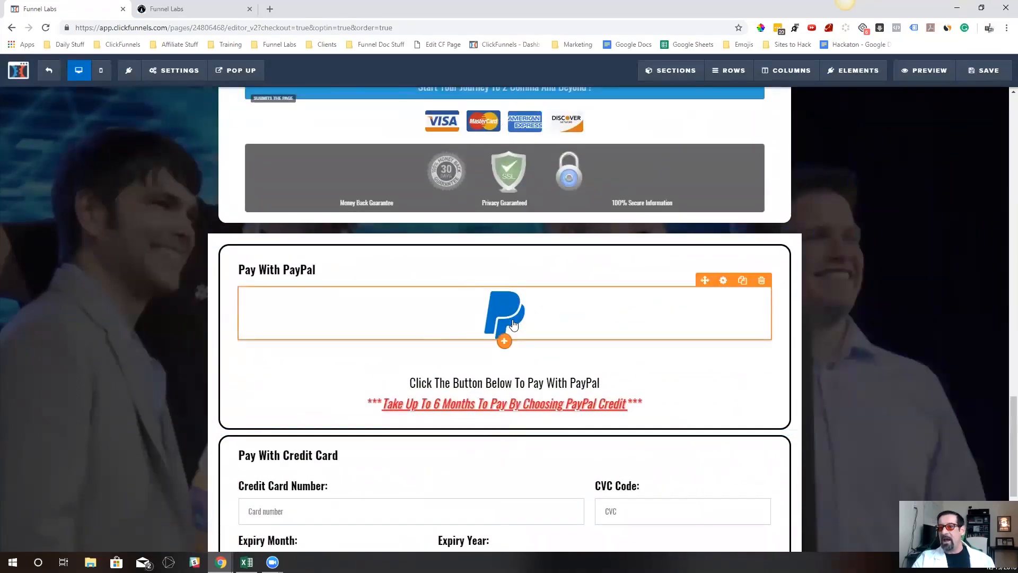
scroll(505, 319, down, 4)
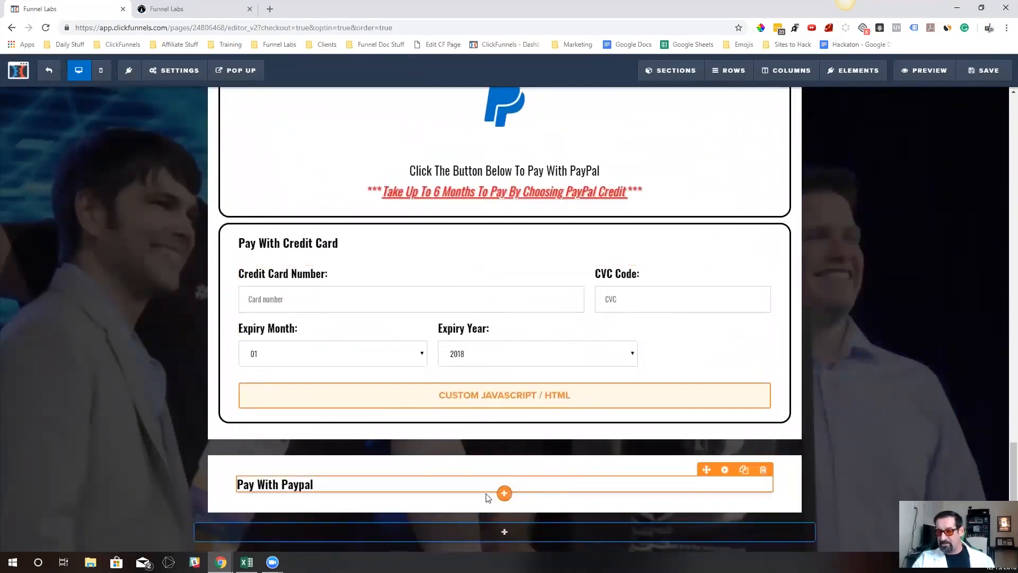
click(505, 495)
scroll(828, 371, down, 10)
scroll(831, 433, down, 7)
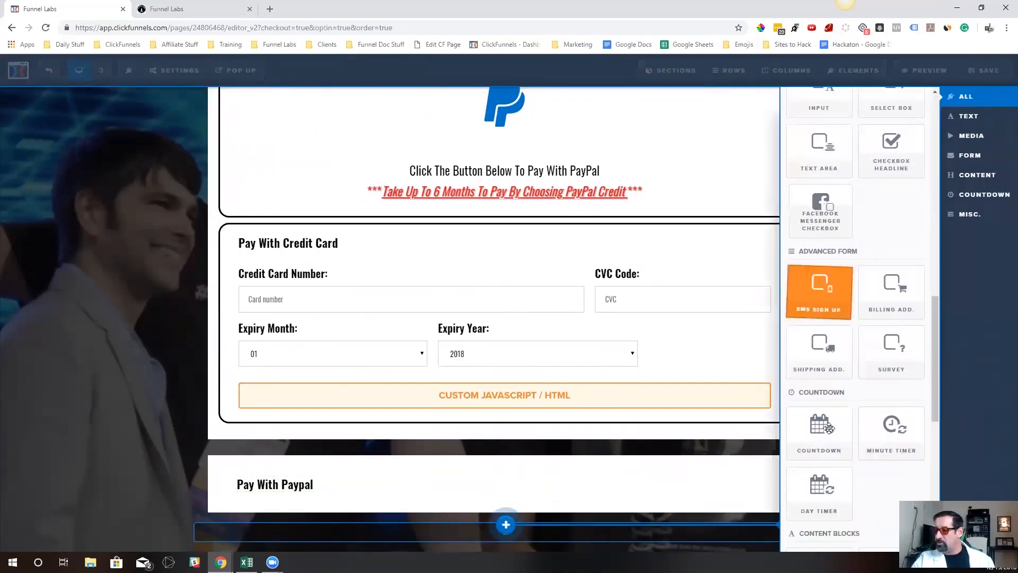
click(848, 358)
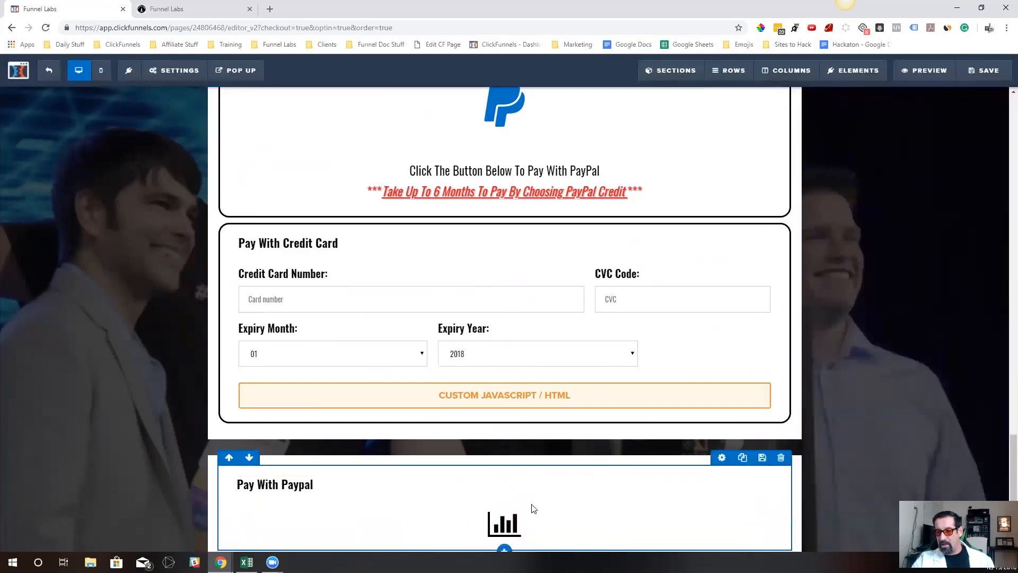
Search the icon picker for "pay" and change the bar chart icon to the PayPal "P" logo
scroll(533, 506, down, 1)
click(546, 485)
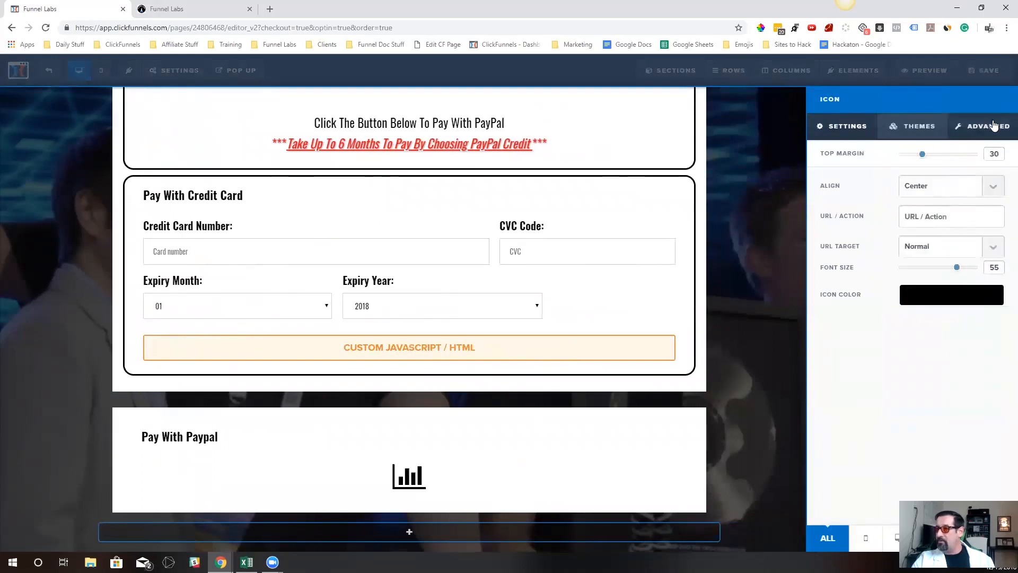
click(989, 126)
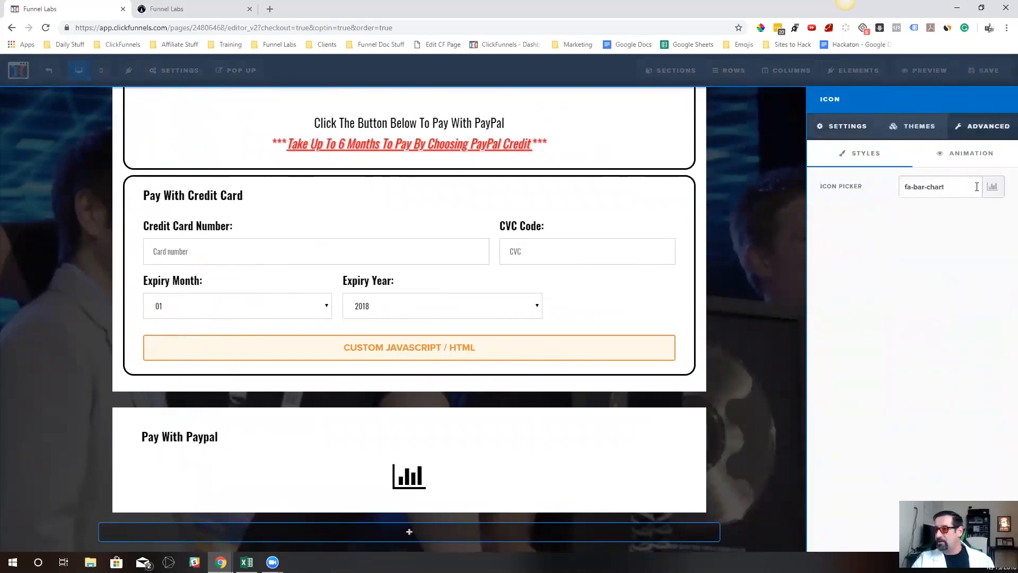
click(977, 187)
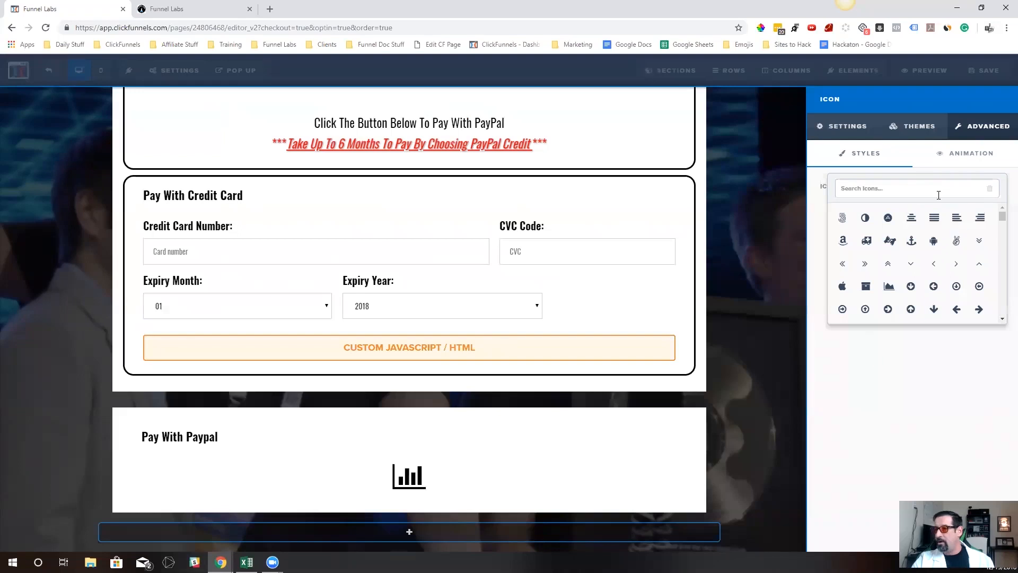
text(p)
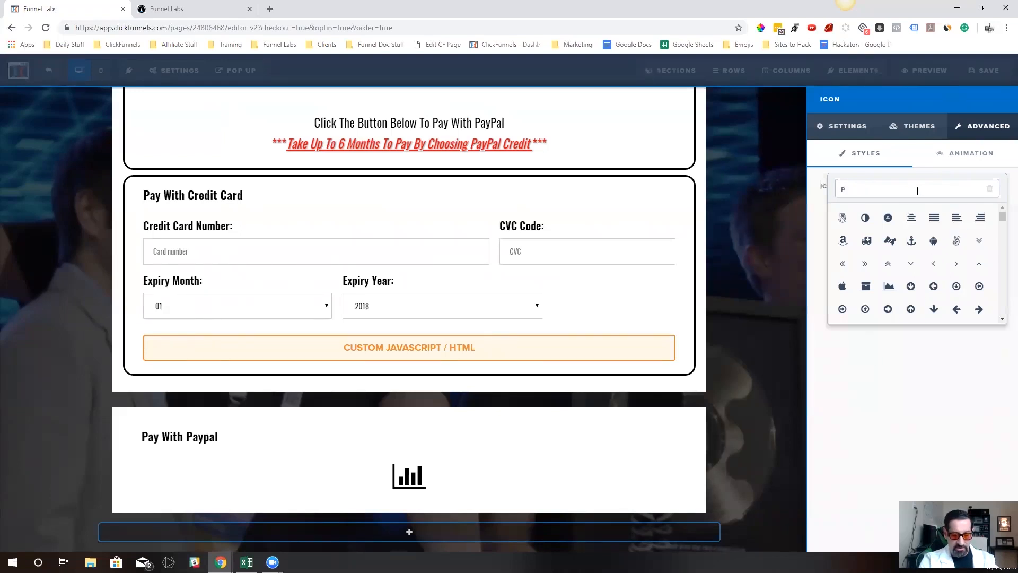
text(ay)
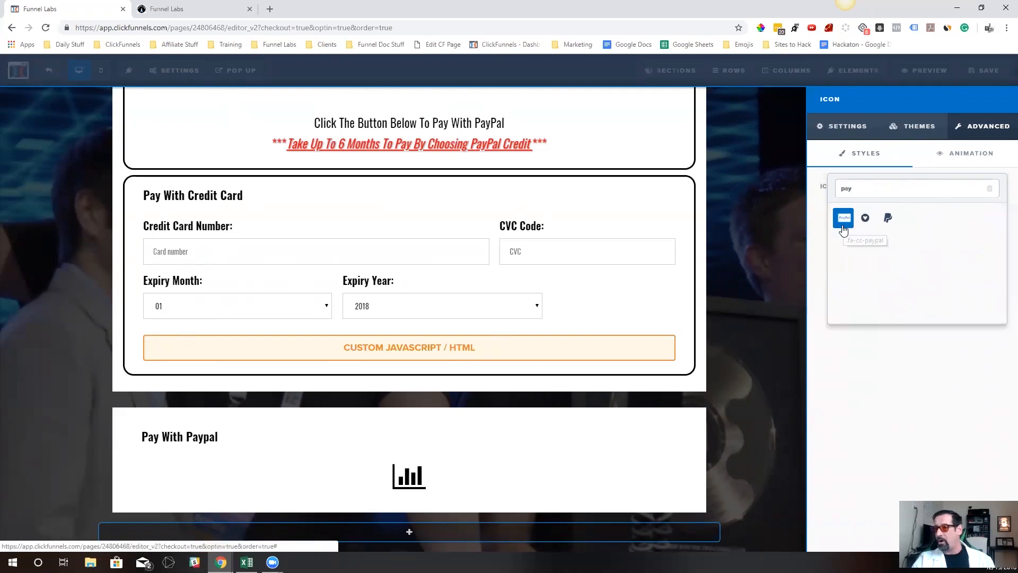
click(889, 218)
click(530, 471)
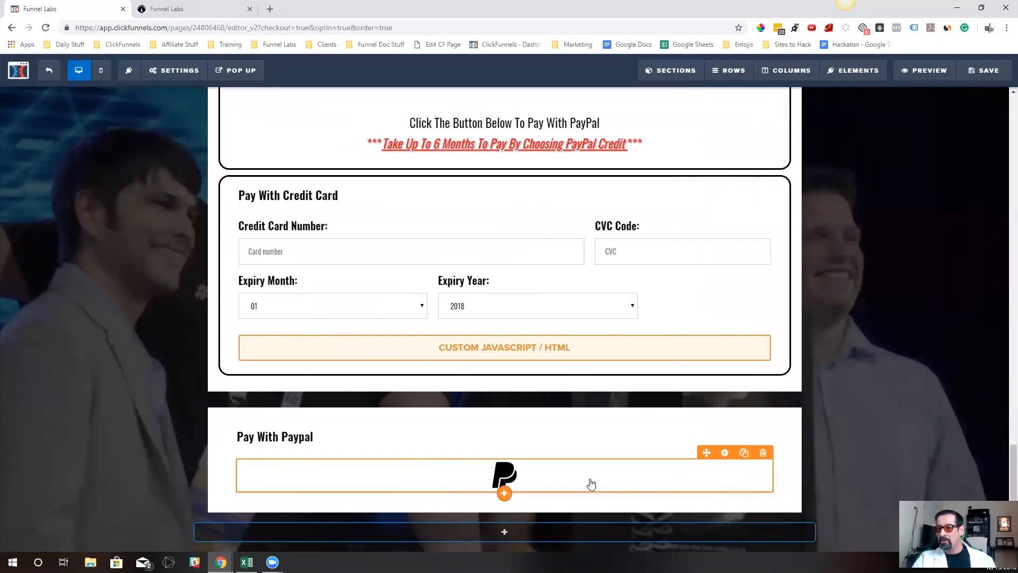
Set the new PayPal icon's color to the blue #0075b2
click(592, 483)
click(925, 295)
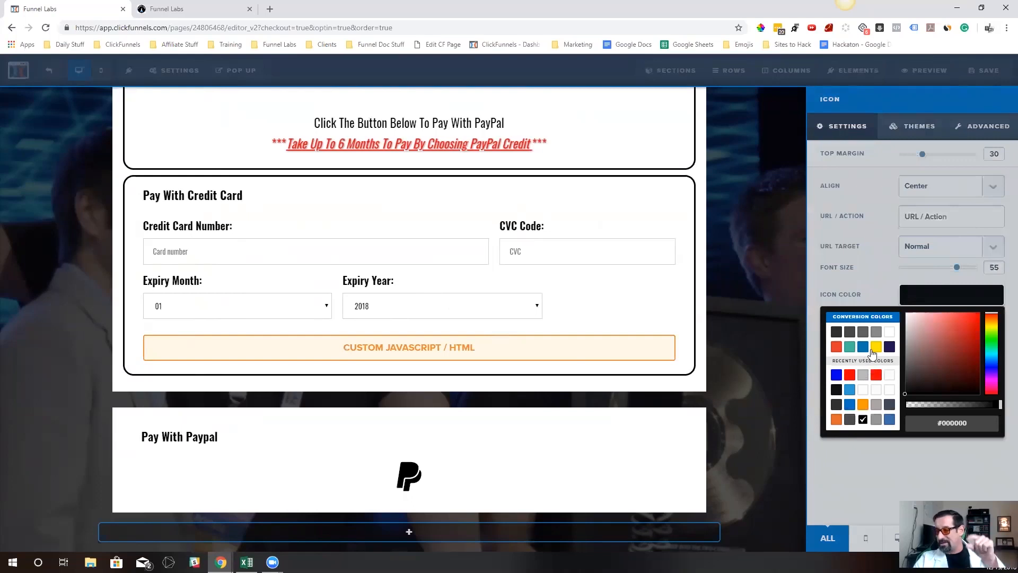
click(863, 346)
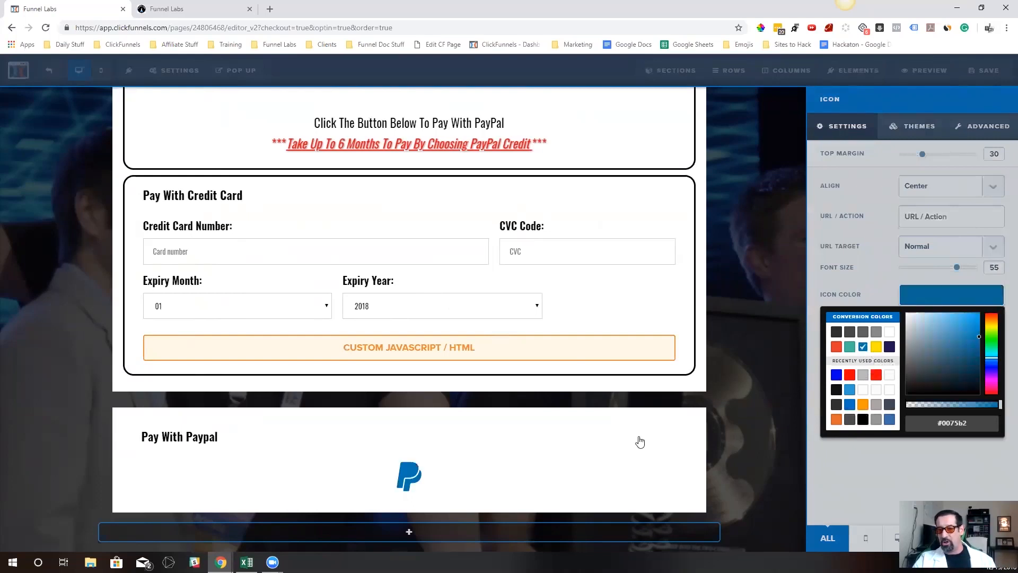
click(640, 442)
Copy the text "Click The Button Below To Pay With PayPal" from the original PayPal row
scroll(588, 382, up, 3)
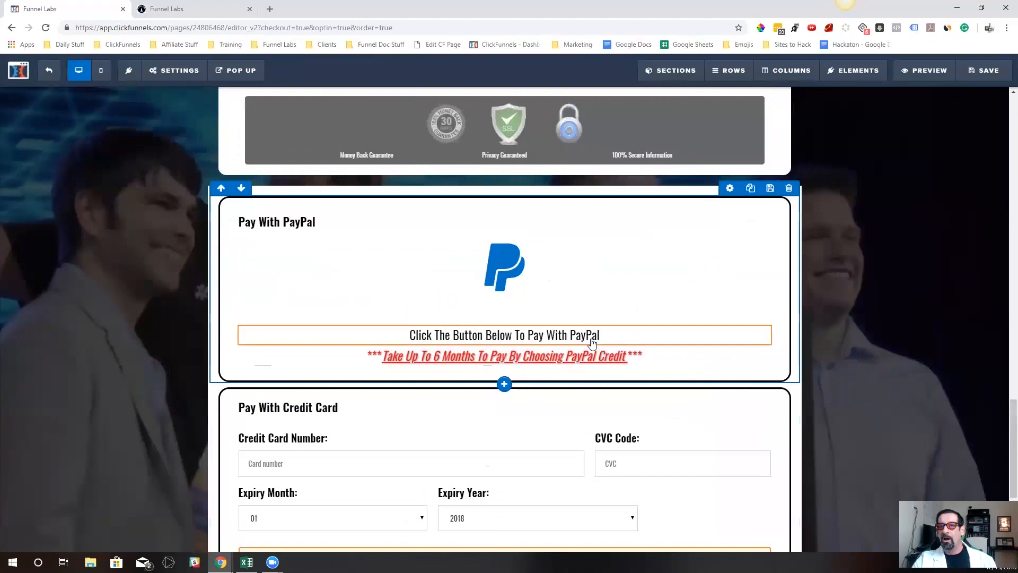
scroll(592, 344, down, 1)
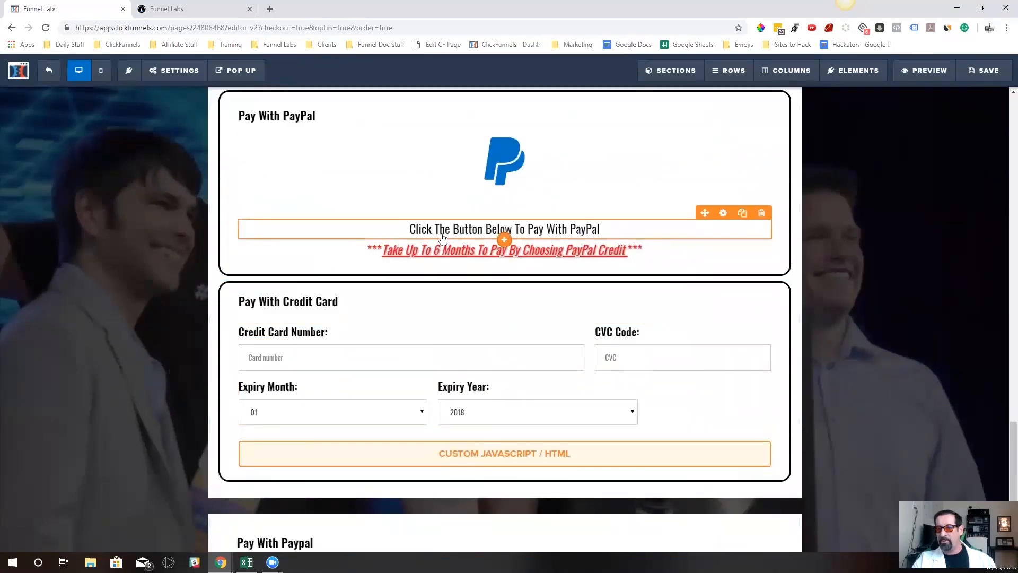
click(562, 233)
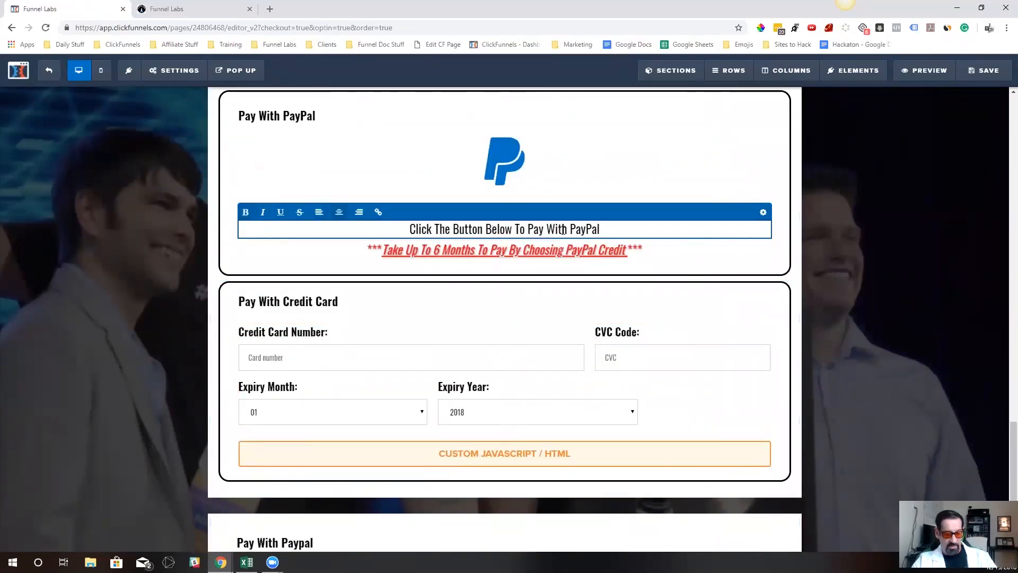
triple_click(573, 231)
key(ctrl+c)
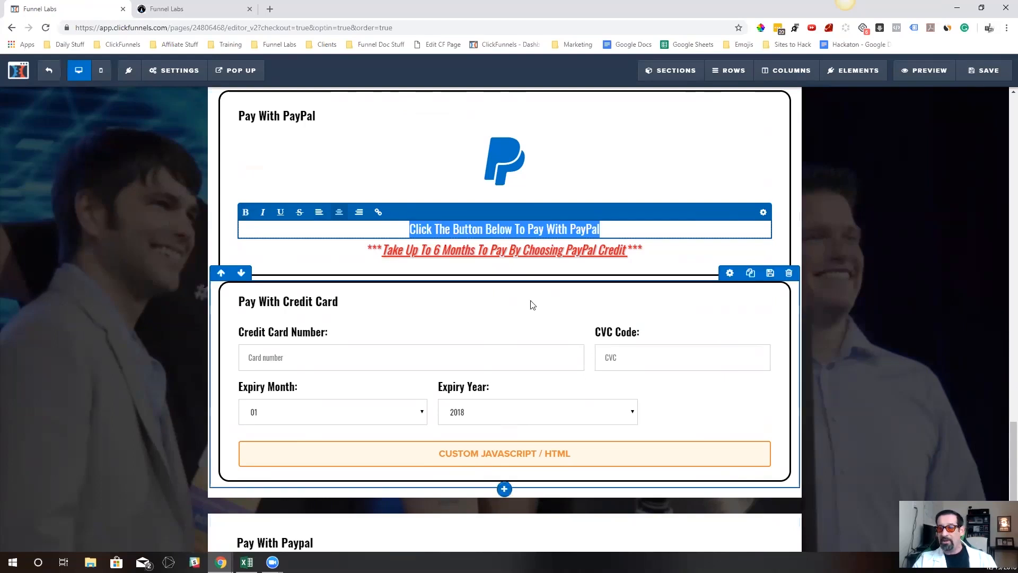
click(586, 413)
Add a Headline element below the new section's PayPal icon, with the text "Click The Button Below To Pay With PayPal"
scroll(599, 405, down, 2)
click(583, 461)
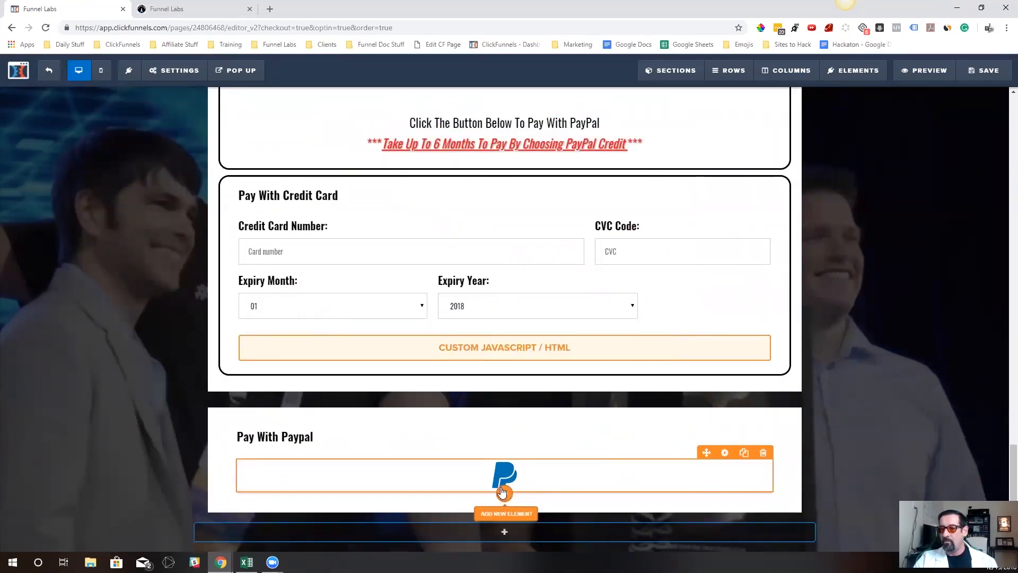
click(504, 503)
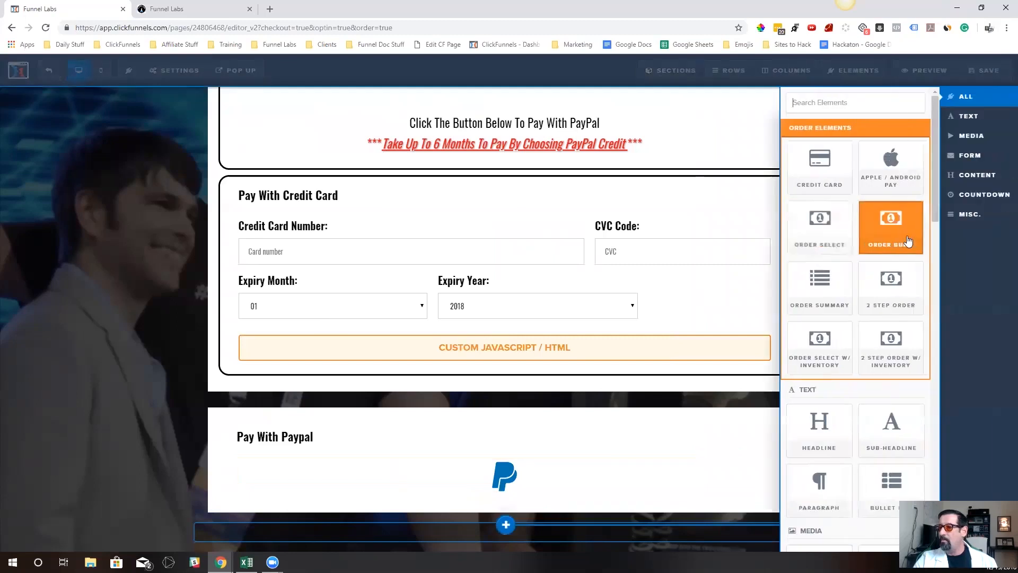
click(828, 435)
triple_click(596, 516)
key(ctrl+v)
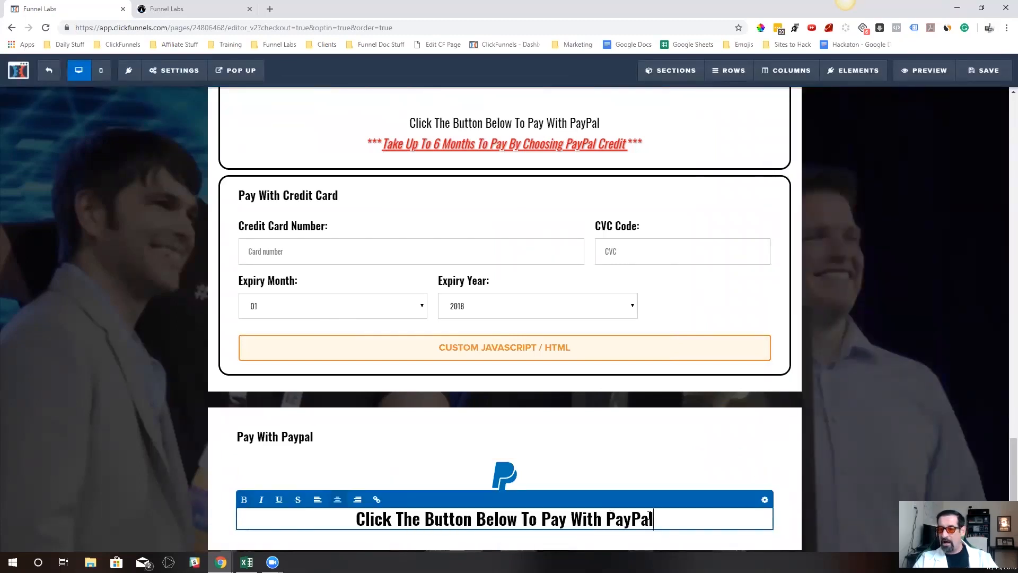
Reduce the font size of the new "Click The Button Below To Pay With PayPal" headline slightly
click(767, 499)
drag(926, 207, 921, 208)
click(544, 461)
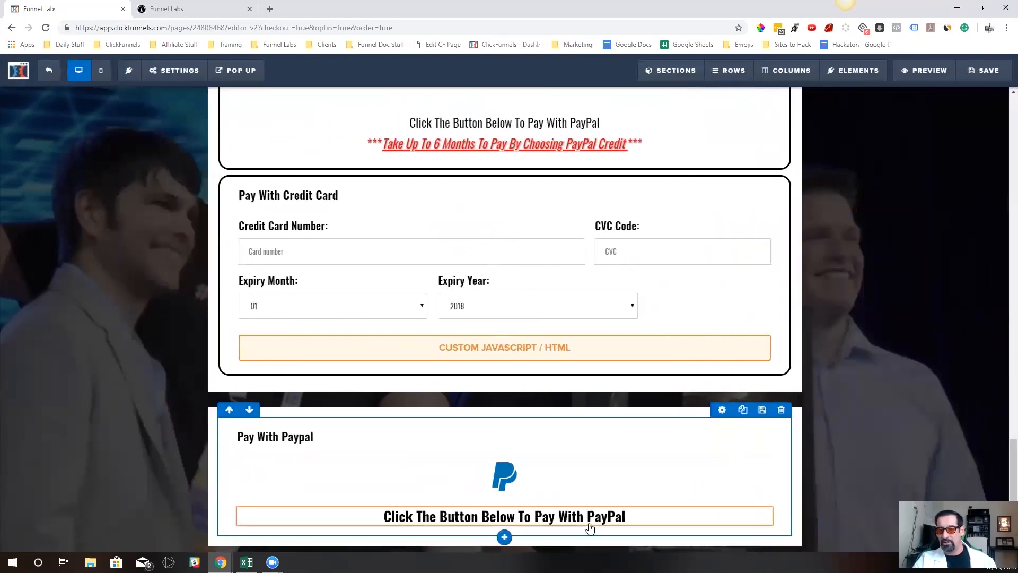
Copy the line "***Take Up To 6 Months To Pay By Choosing PayPal Credit ***" from the original PayPal row
drag(665, 150, 360, 163)
key(ctrl+c)
click(439, 142)
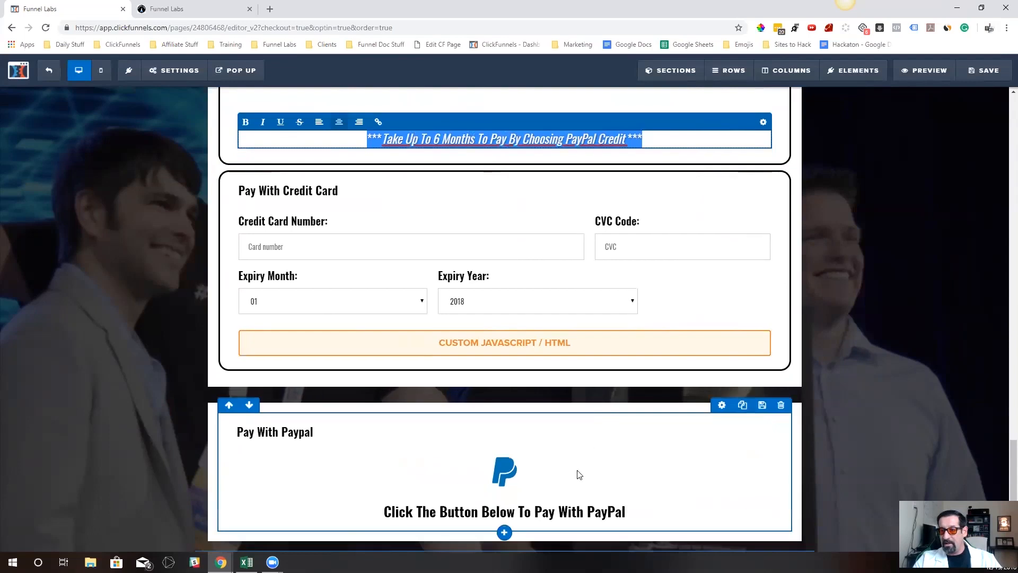
scroll(583, 475, down, 1)
Clone the new section's "Click The Button Below" headline and replace the clone's text with the copied "***Take Up To 6 Months To Pay By Choosing PayPal Credit ***"
click(656, 483)
click(754, 484)
click(679, 415)
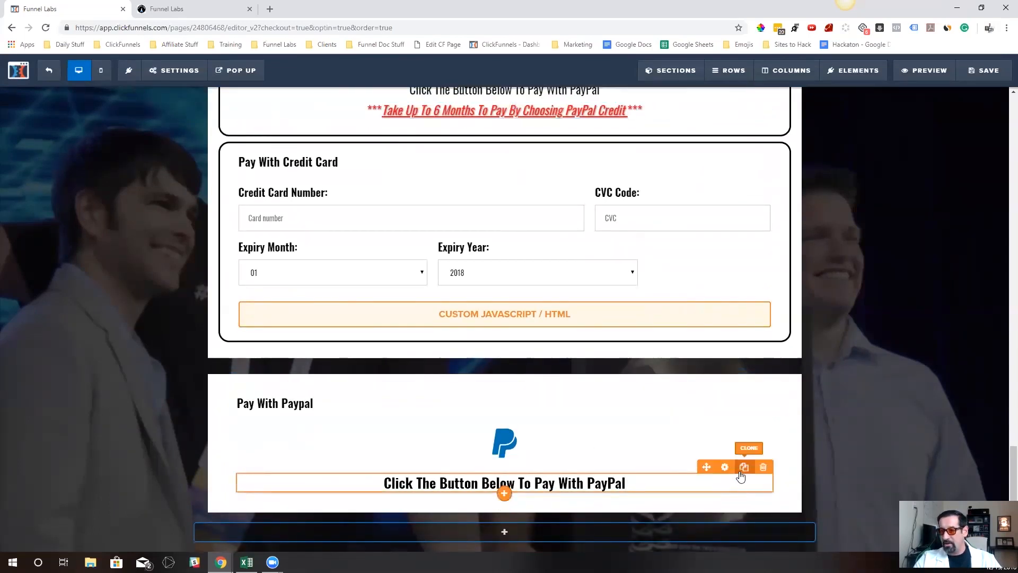
click(739, 468)
click(608, 513)
triple_click(633, 507)
key(ctrl+v)
Italicize the entire "***Take Up To 6 Months To Pay By Choosing PayPal Credit ***" headline in the new section
drag(692, 512, 326, 520)
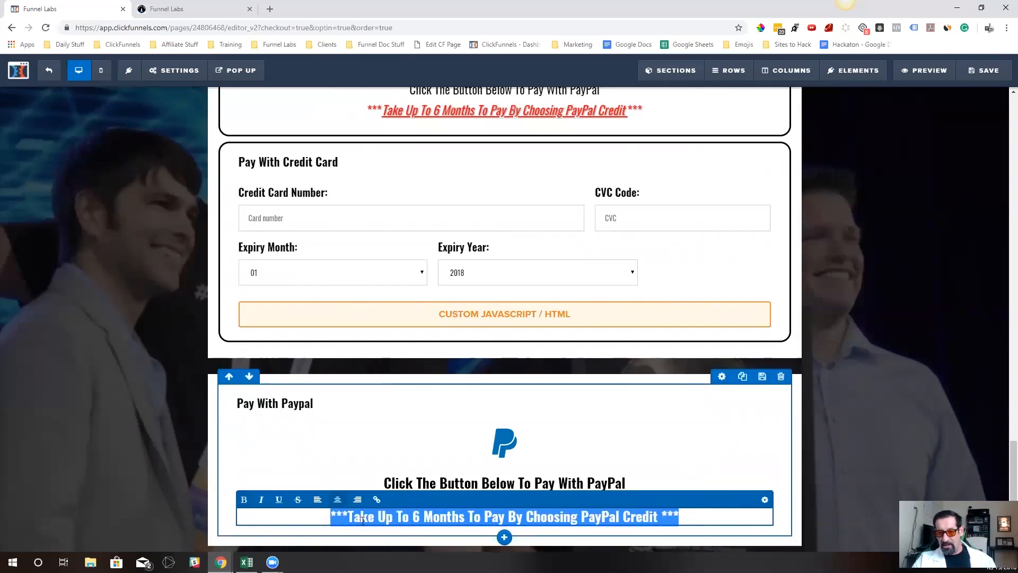
click(261, 500)
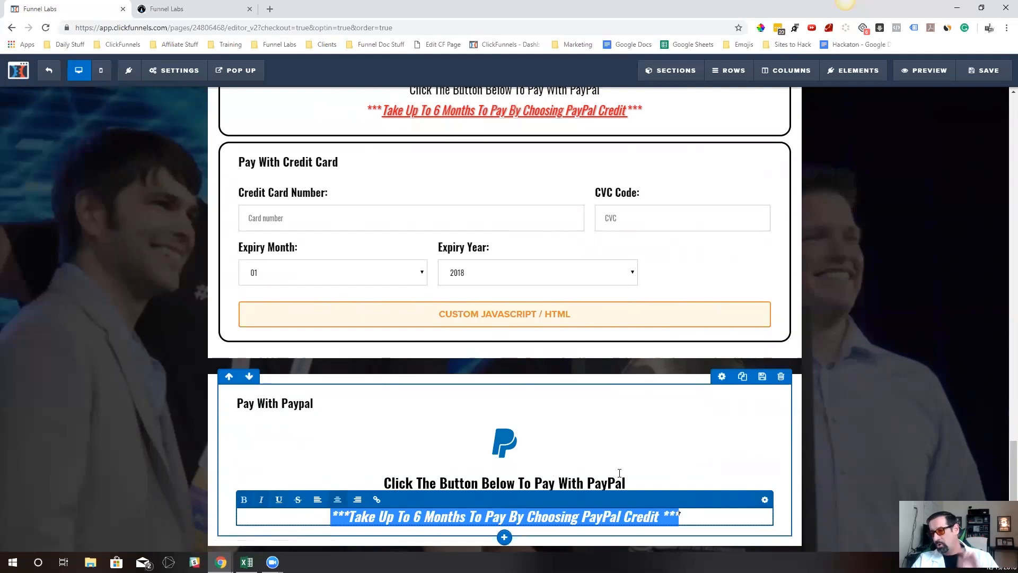
click(806, 511)
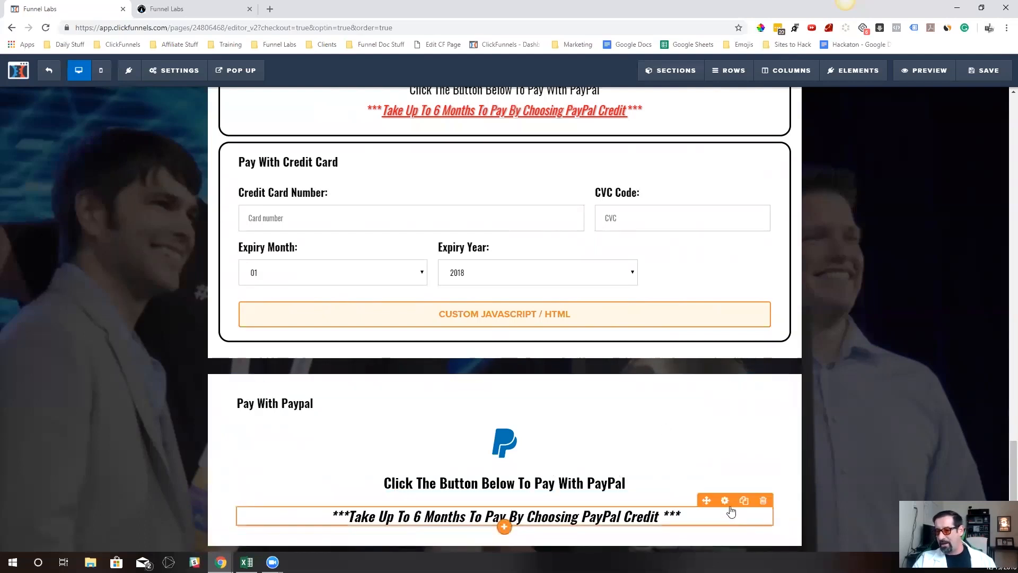
Set the PayPal Credit headline's top margin to 5 and its font size to 24
drag(922, 158, 899, 154)
mouse_move(922, 209)
mouse_down()
mouse_move(909, 205)
mouse_move(919, 207)
mouse_up()
mouse_move(901, 158)
mouse_down()
mouse_move(918, 154)
mouse_move(902, 154)
mouse_up()
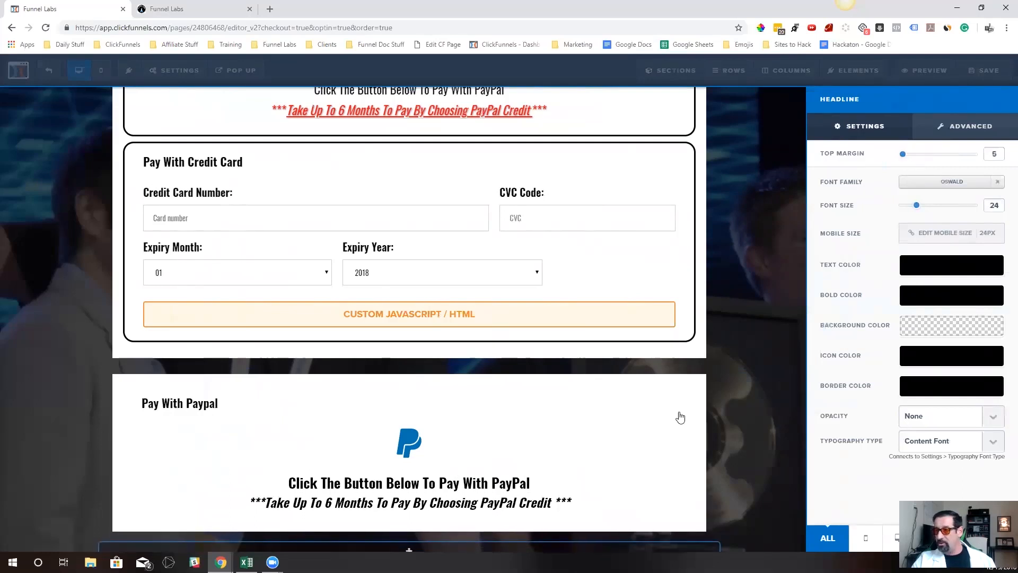
Underline "Take Up To 6 Months To Pay By Choosing PayPal Credit" in the new headline, leaving out the asterisks
click(510, 484)
drag(687, 503, 536, 501)
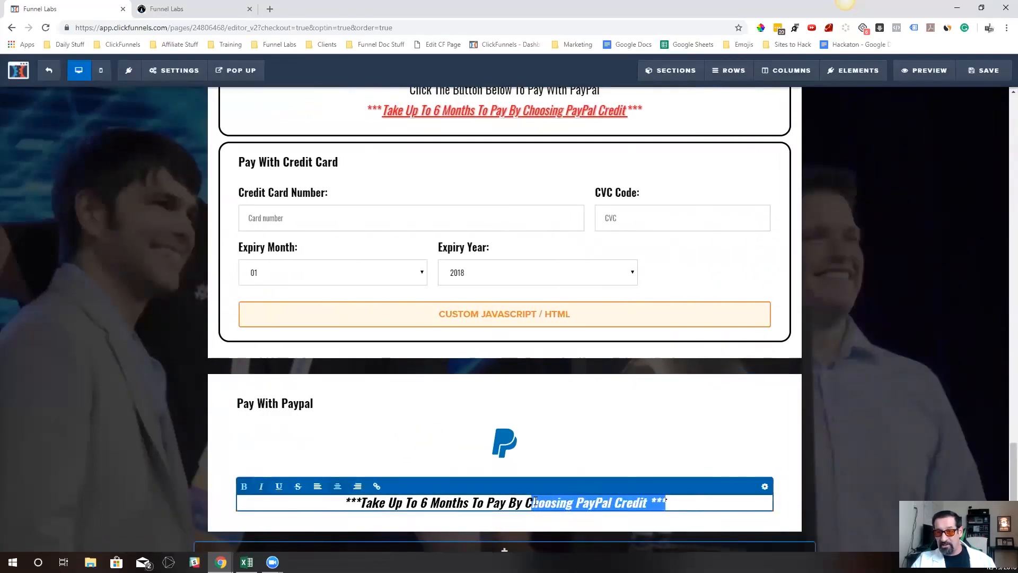
drag(365, 503, 455, 503)
click(361, 501)
drag(367, 501, 650, 498)
key(ctrl+u)
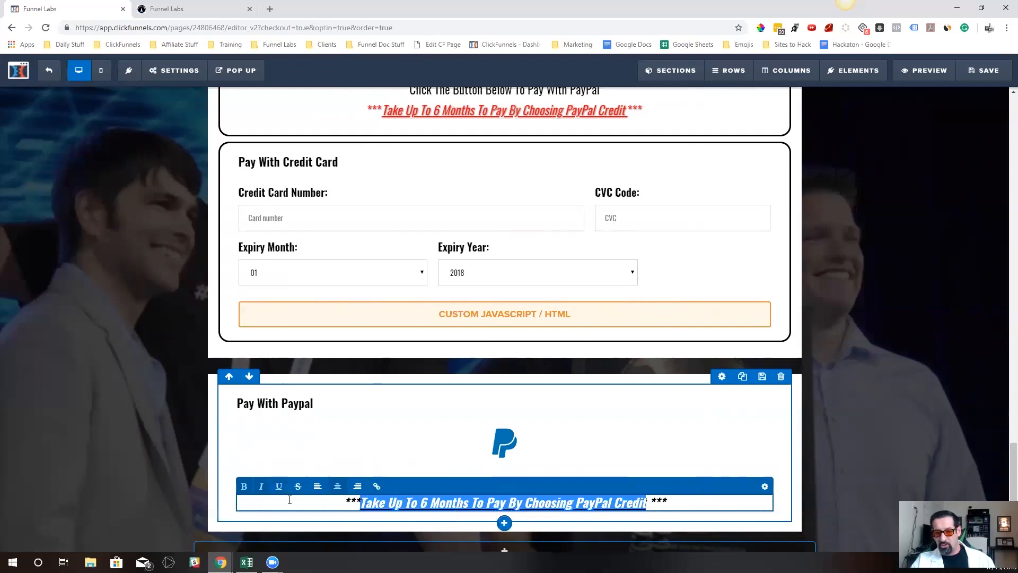
click(719, 439)
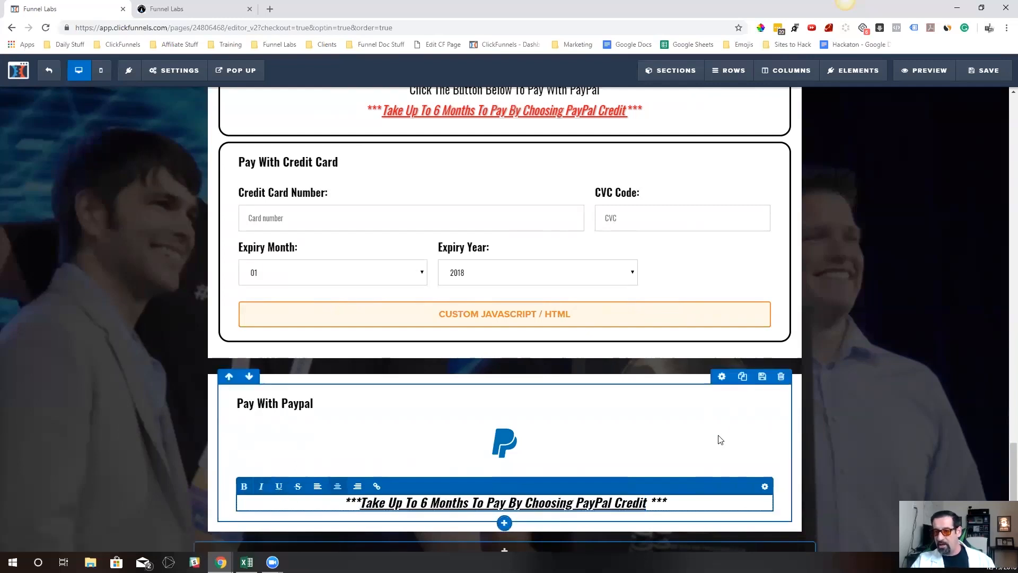
Apply the Strong Shadow text shadow to the new section's PayPal Credit headline
click(675, 506)
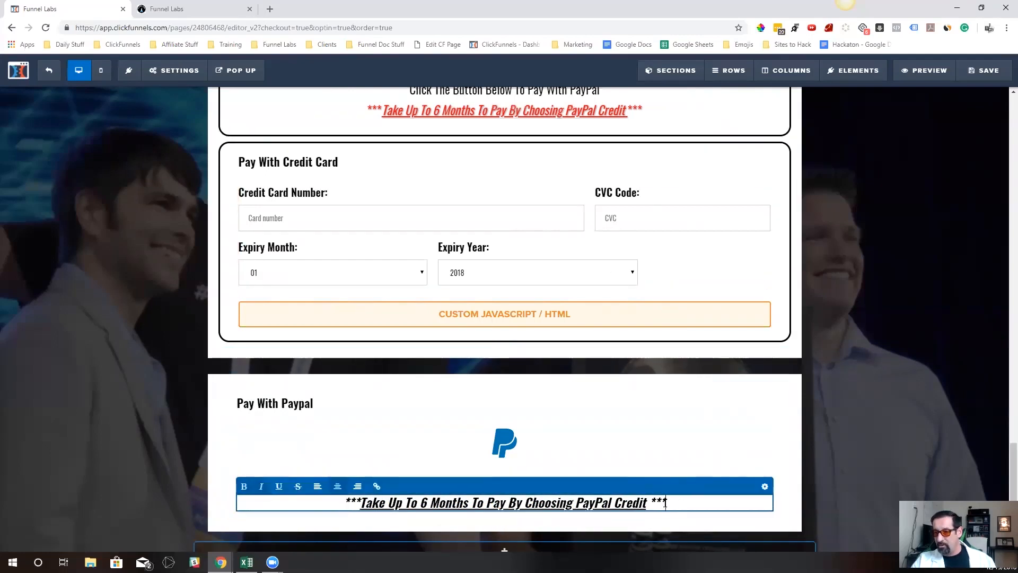
drag(665, 504, 348, 500)
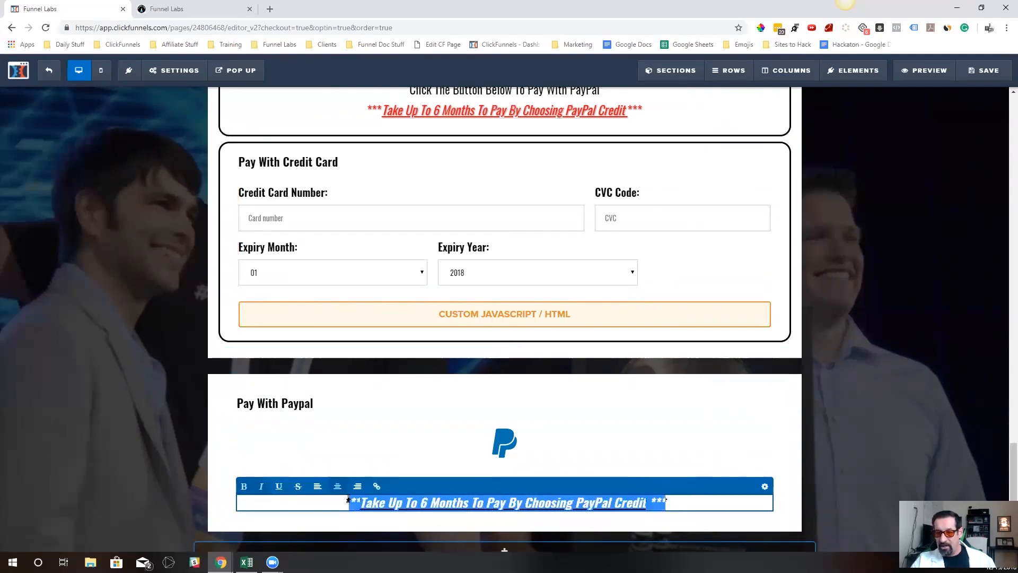
click(765, 486)
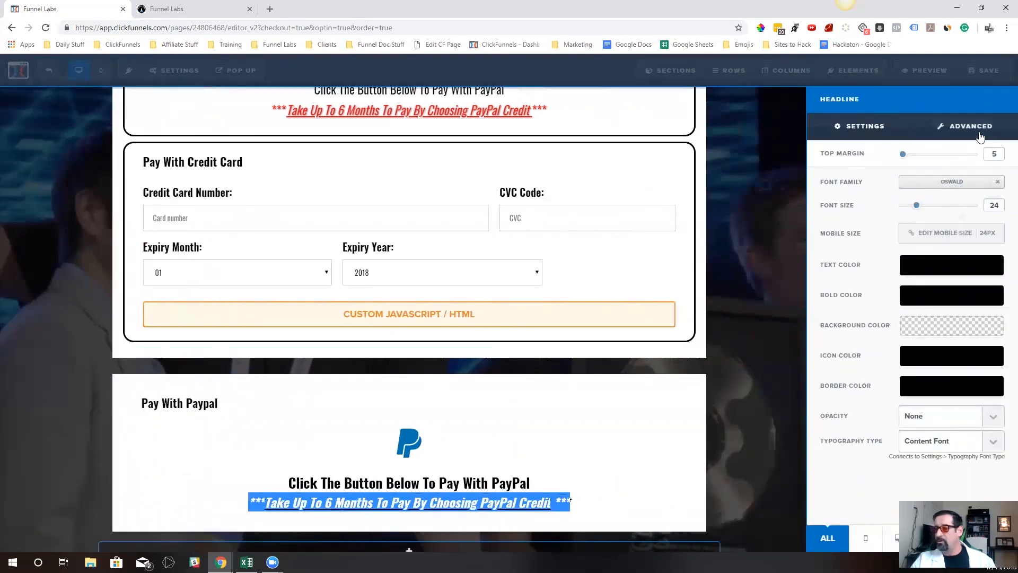
click(980, 133)
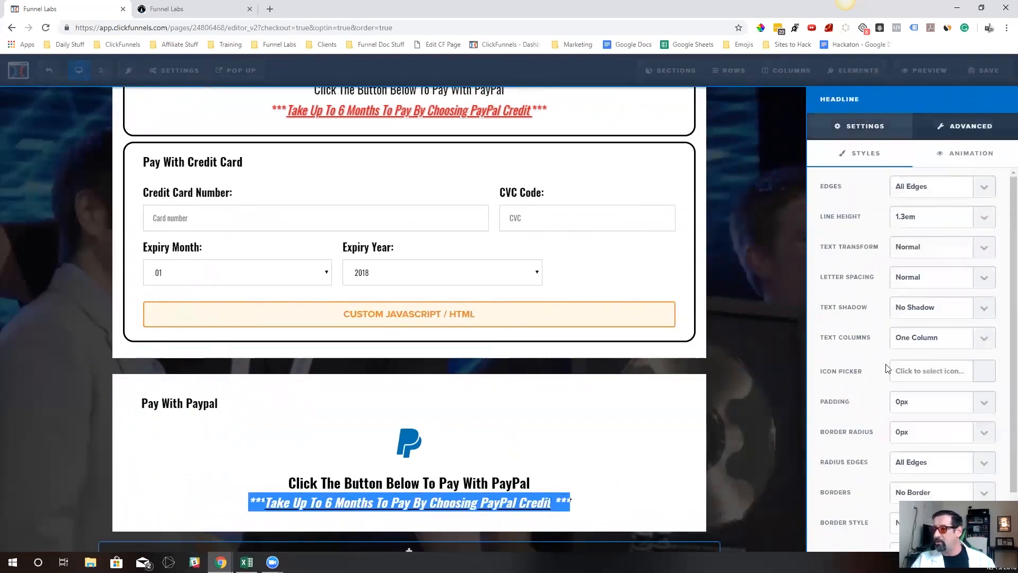
click(928, 310)
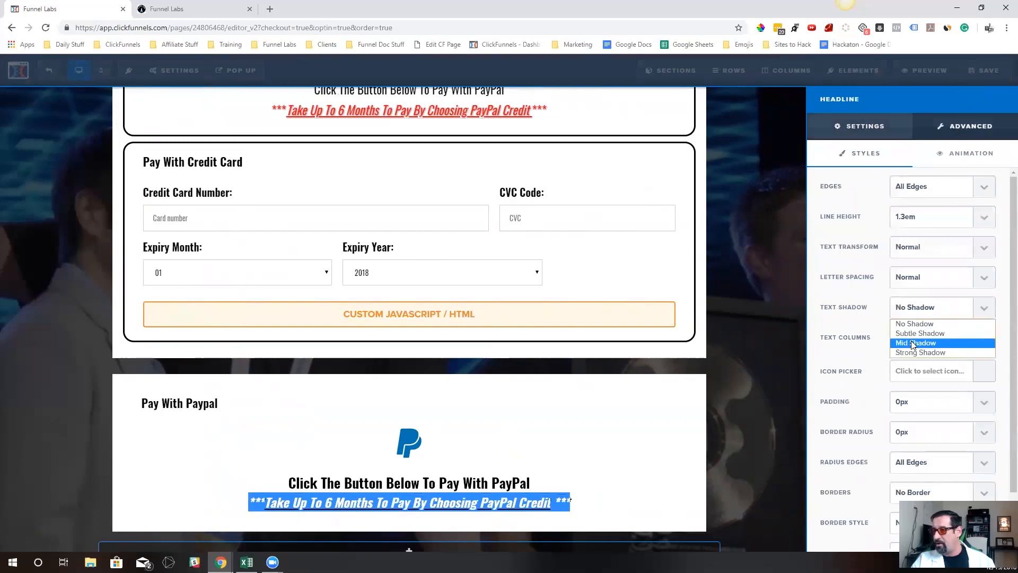
click(913, 352)
click(656, 479)
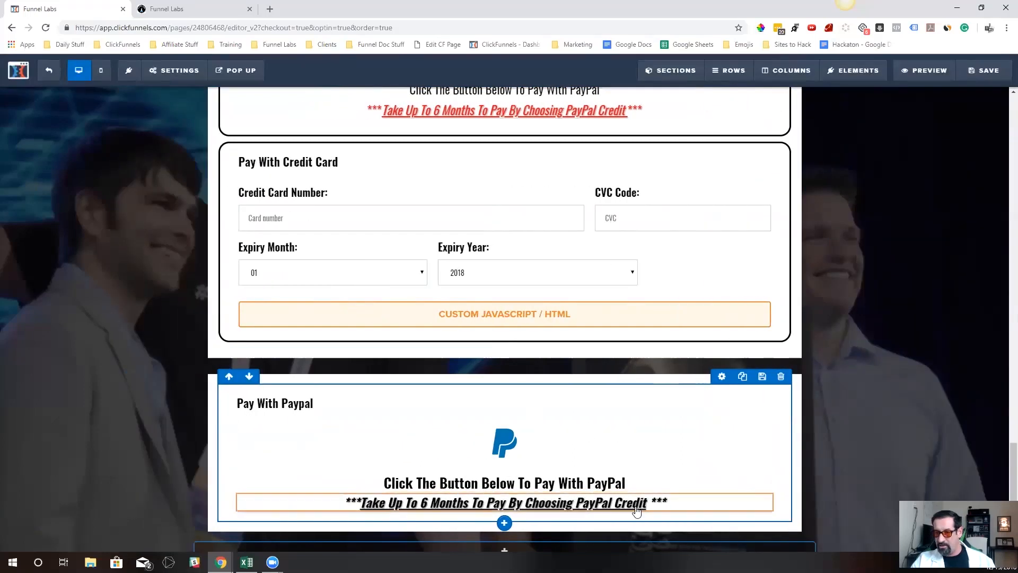
Set the bold color of the new section's PayPal Credit headline to red #ff0000
click(728, 488)
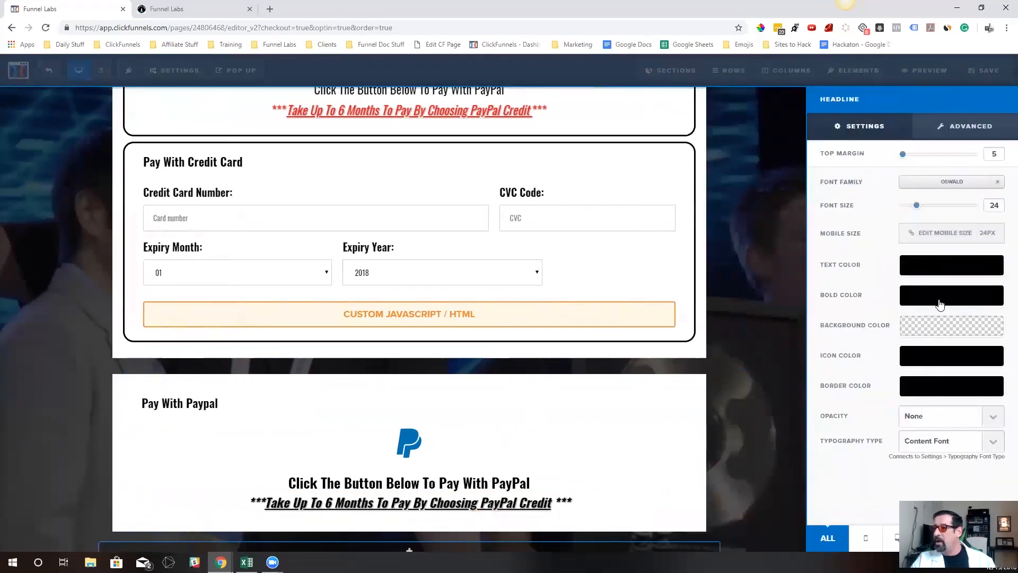
click(938, 297)
drag(950, 355, 1000, 308)
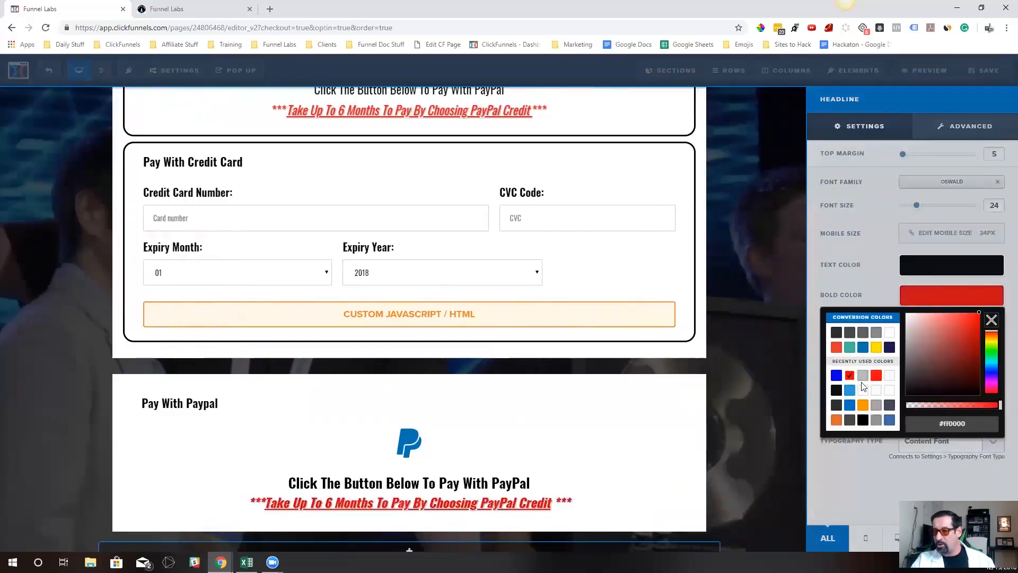
click(663, 488)
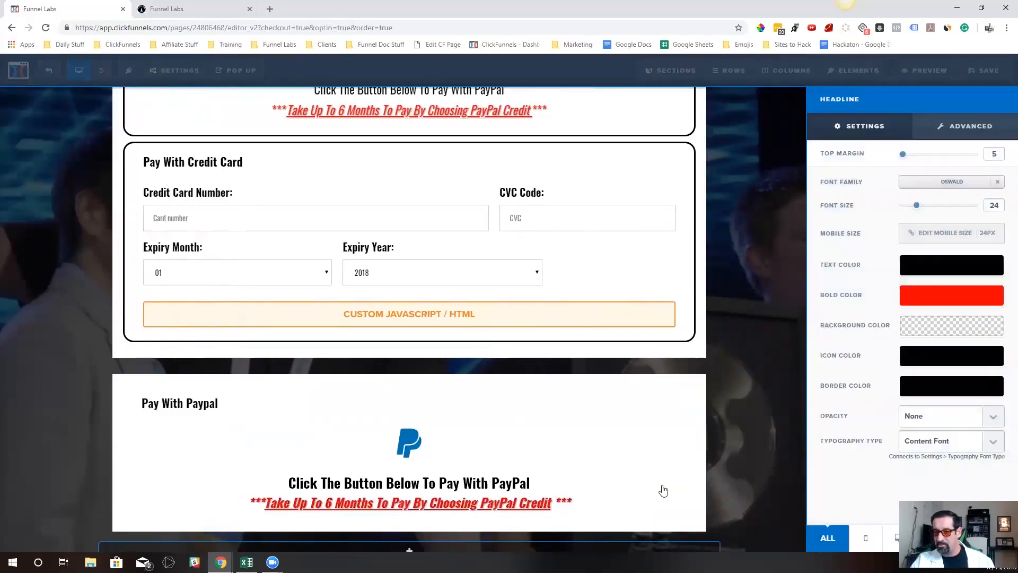
click(645, 469)
scroll(661, 456, down, 1)
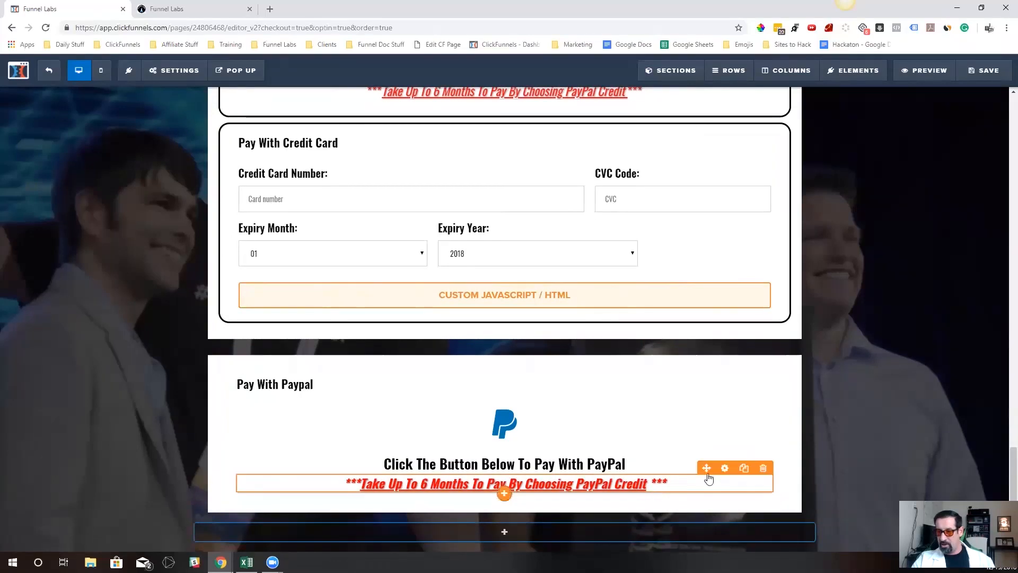
click(724, 468)
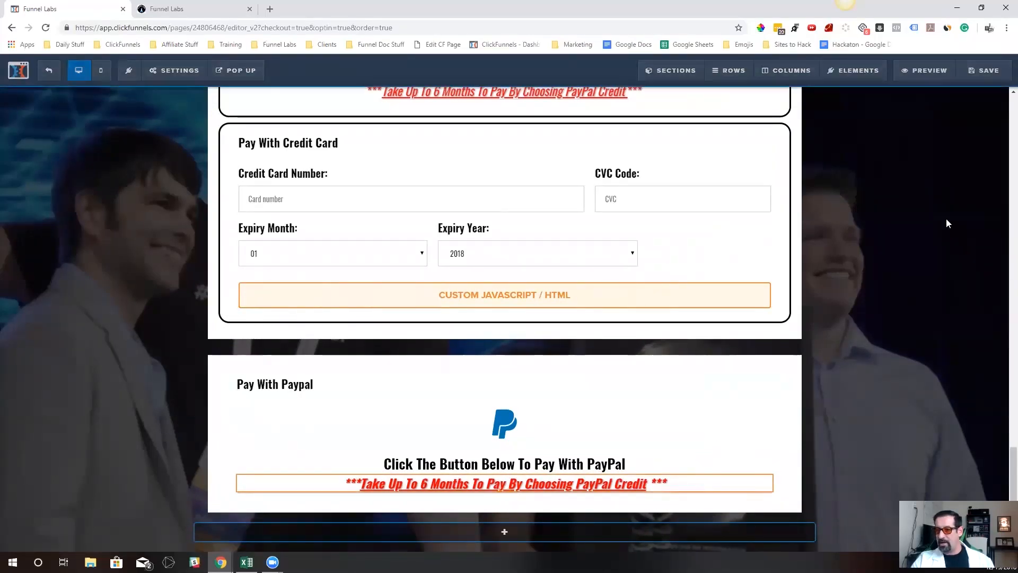
click(619, 393)
Compare the new PayPal icon with the original row's icon and set the new icon's font size to 100
scroll(597, 371, up, 3)
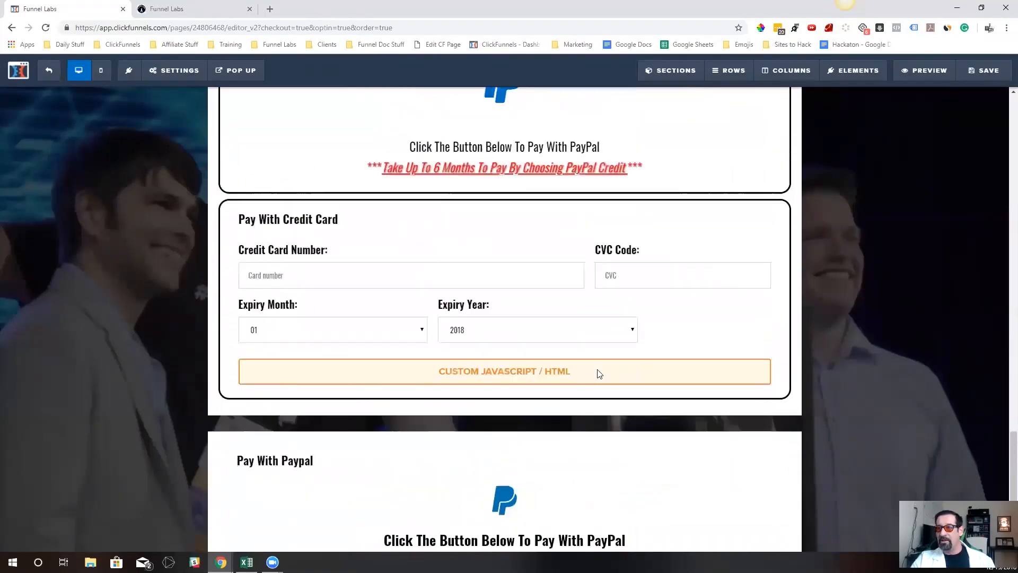
scroll(569, 492, down, 3)
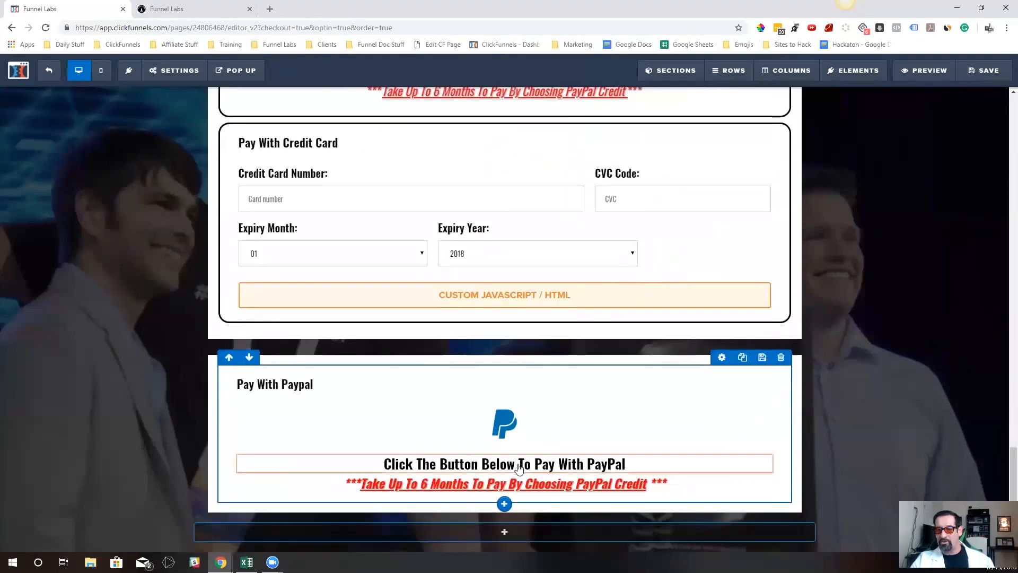
scroll(591, 201, up, 4)
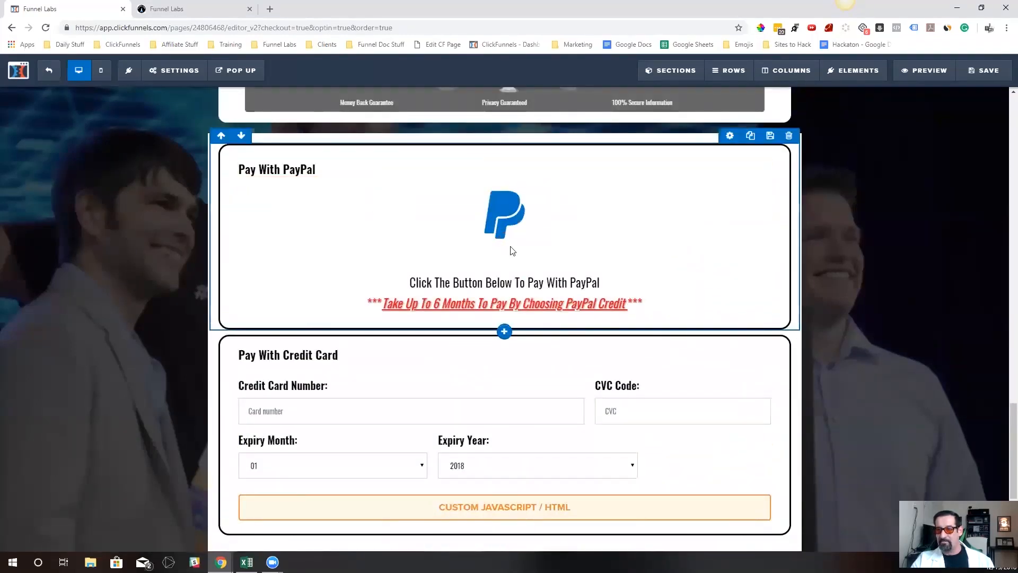
scroll(486, 346, down, 4)
click(532, 413)
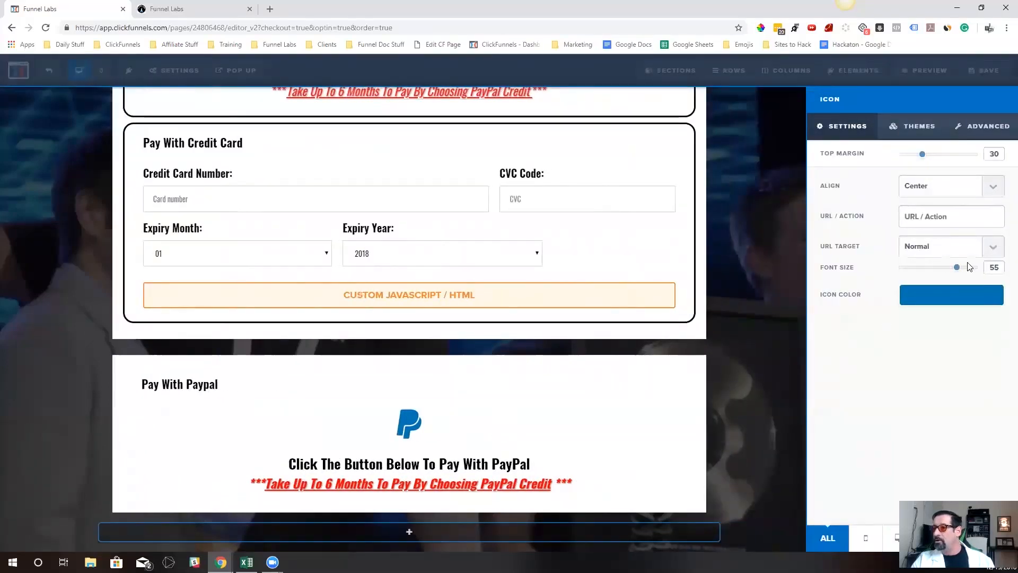
drag(956, 270, 1004, 264)
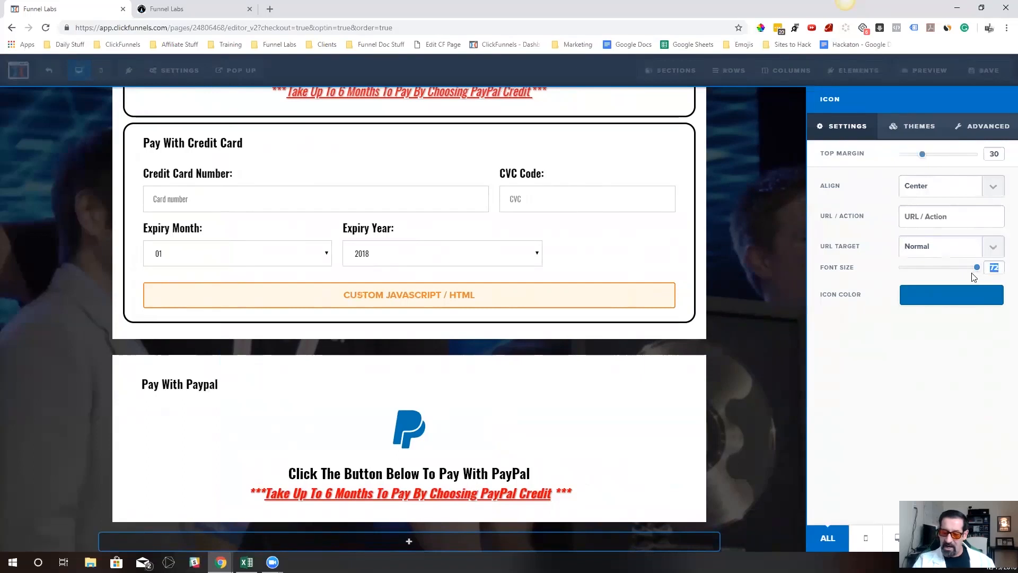
text(150)
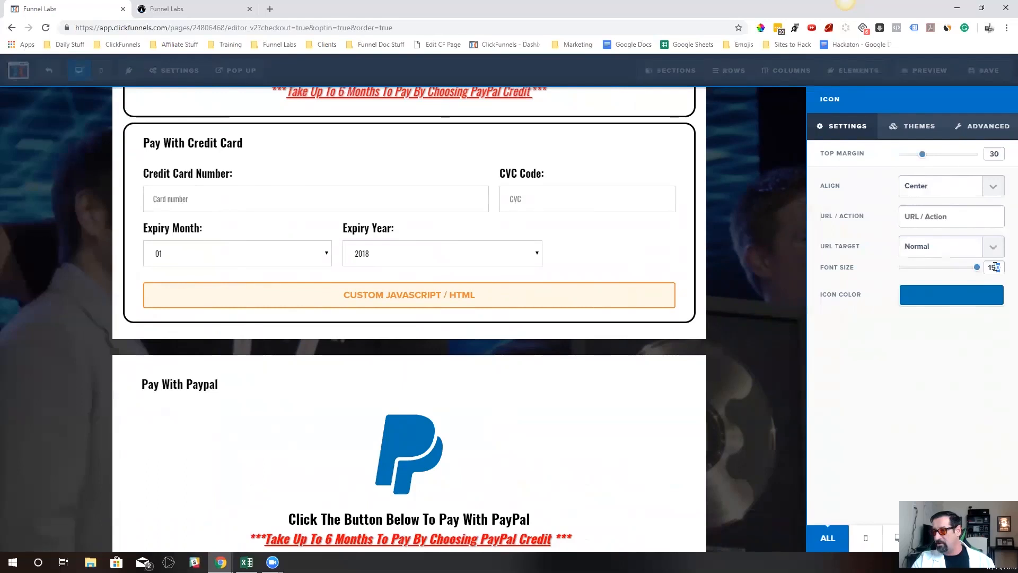
text(100)
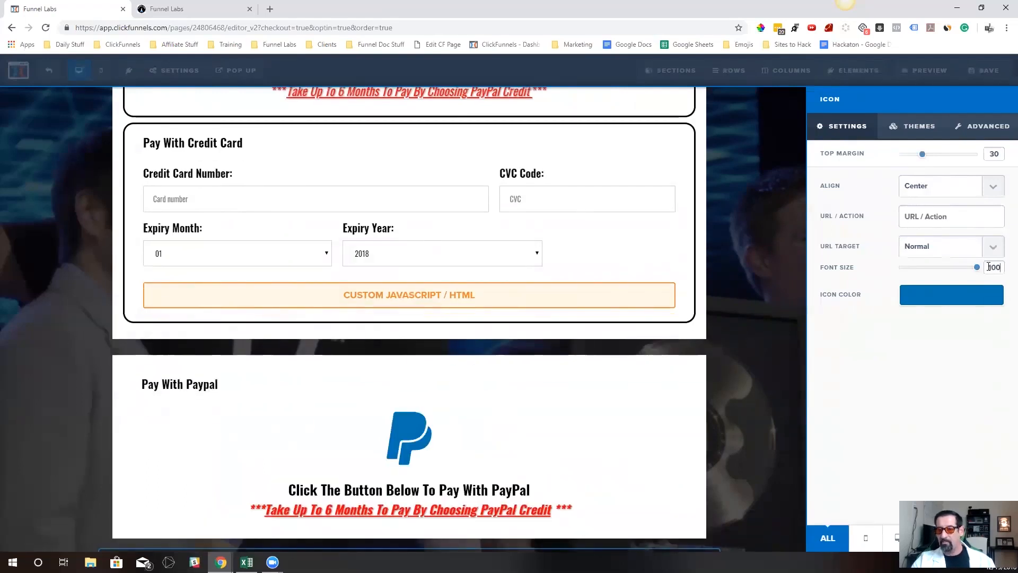
Apply a full border to the column in the new Pay With Paypal section
click(420, 442)
scroll(425, 450, down, 1)
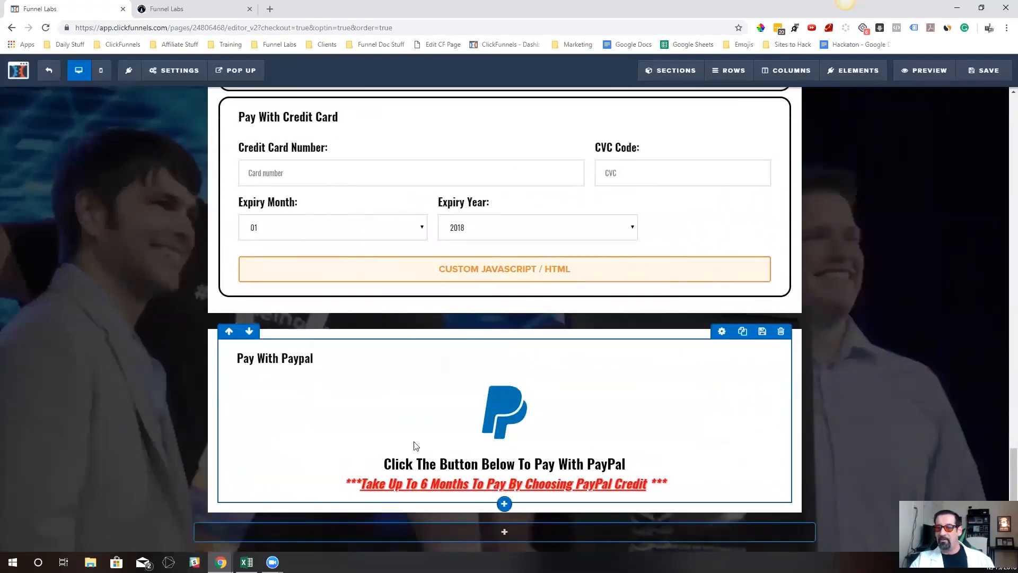
scroll(540, 251, up, 2)
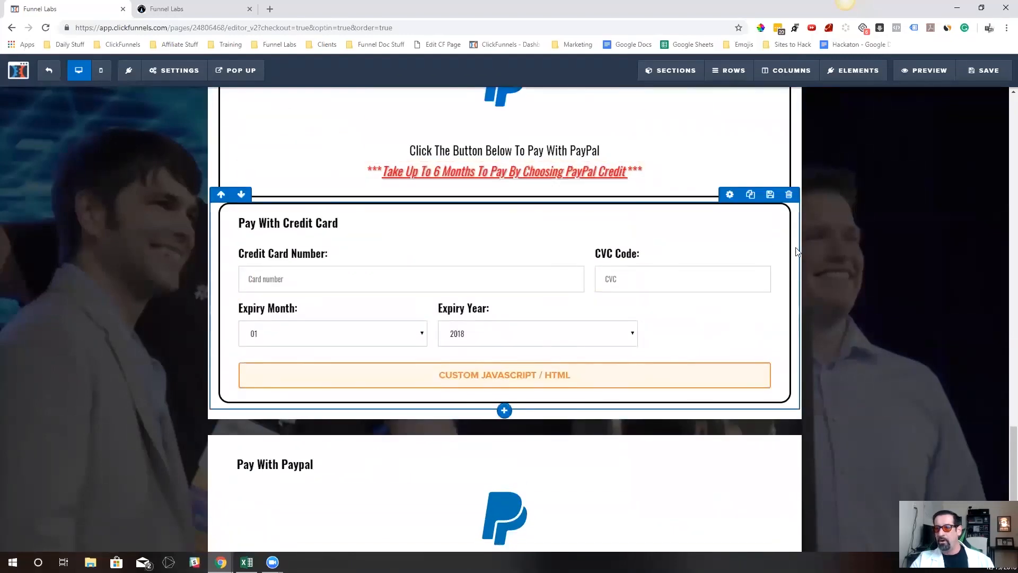
click(788, 78)
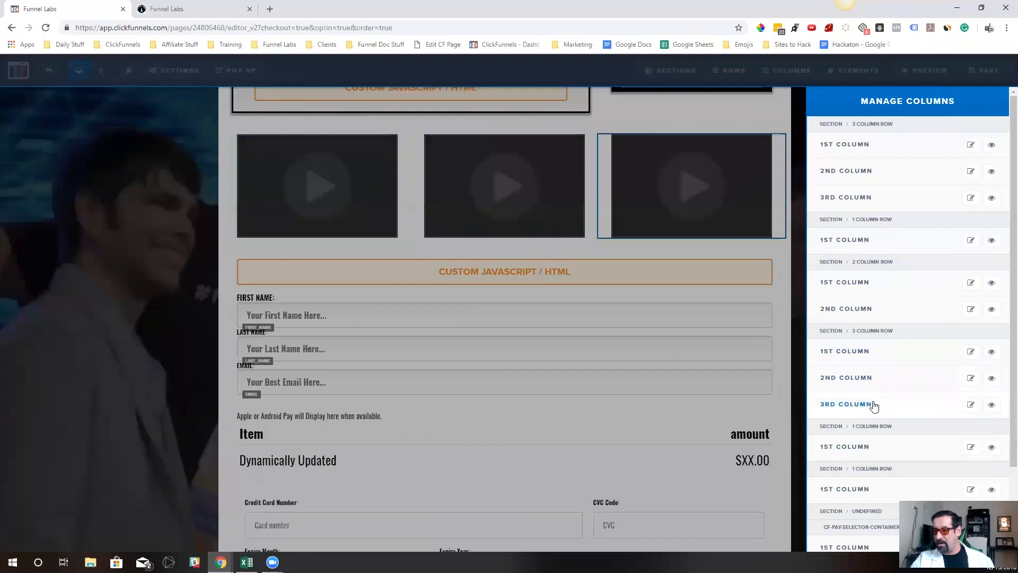
scroll(841, 388, down, 2)
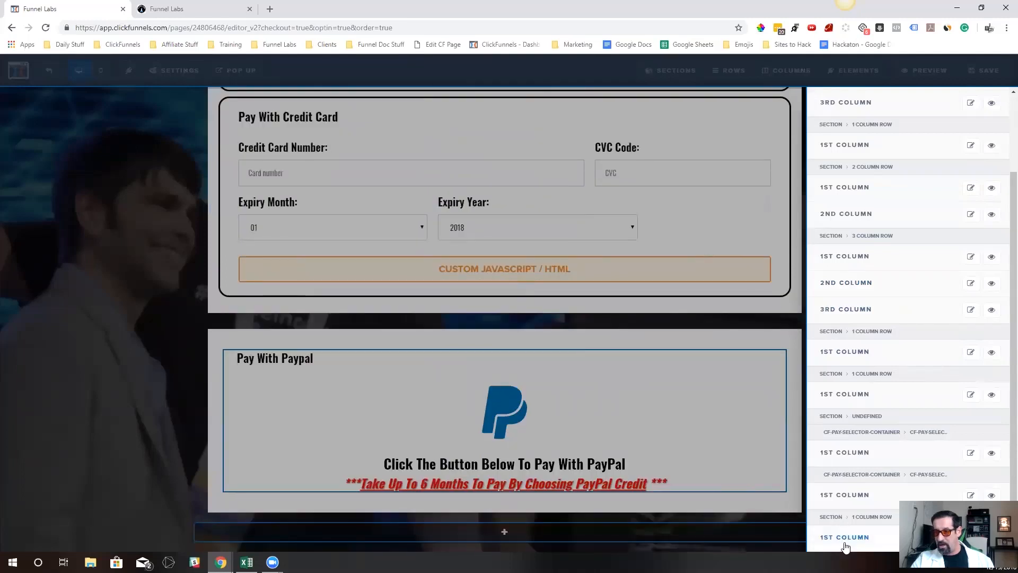
click(846, 539)
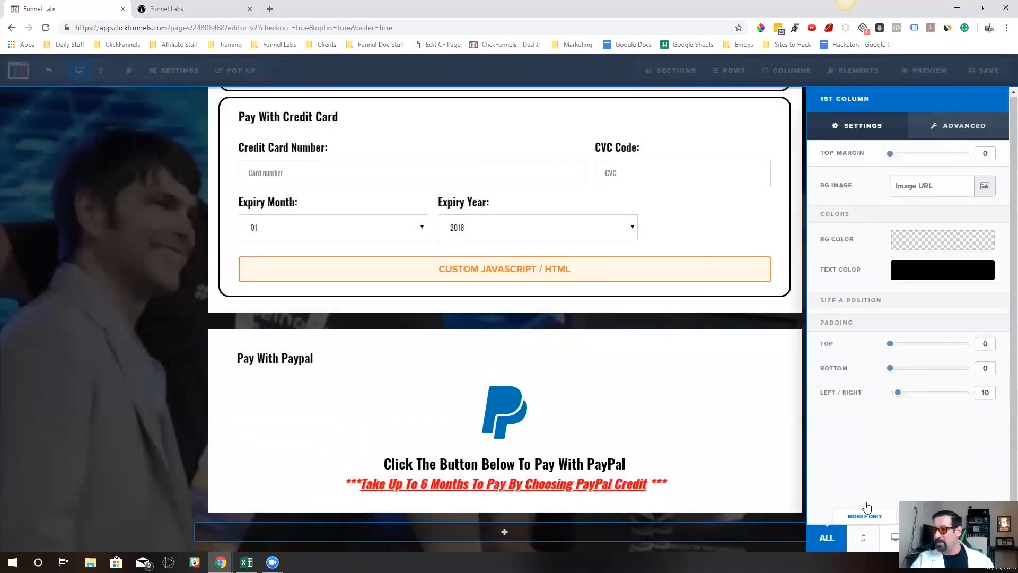
click(981, 139)
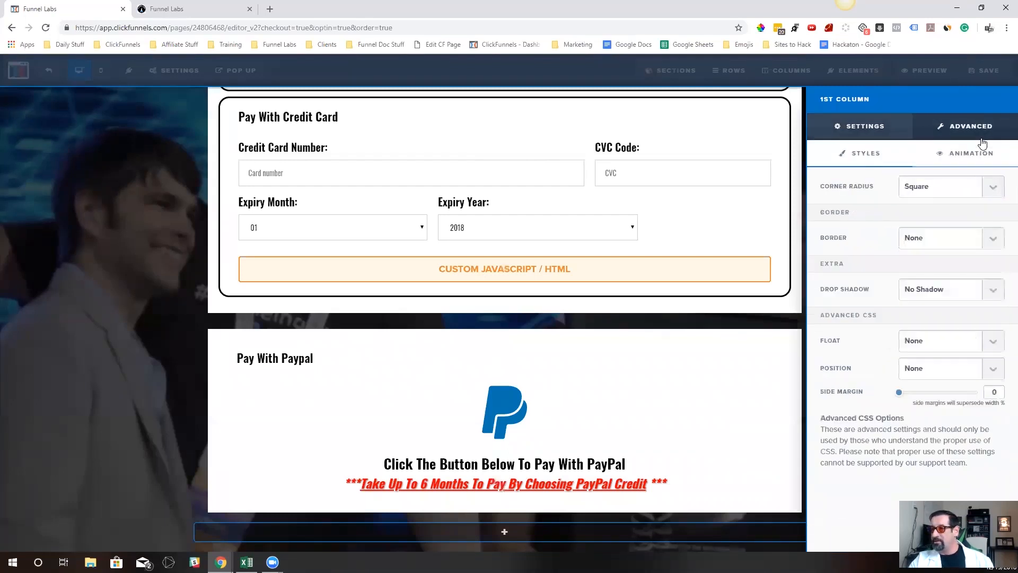
click(942, 248)
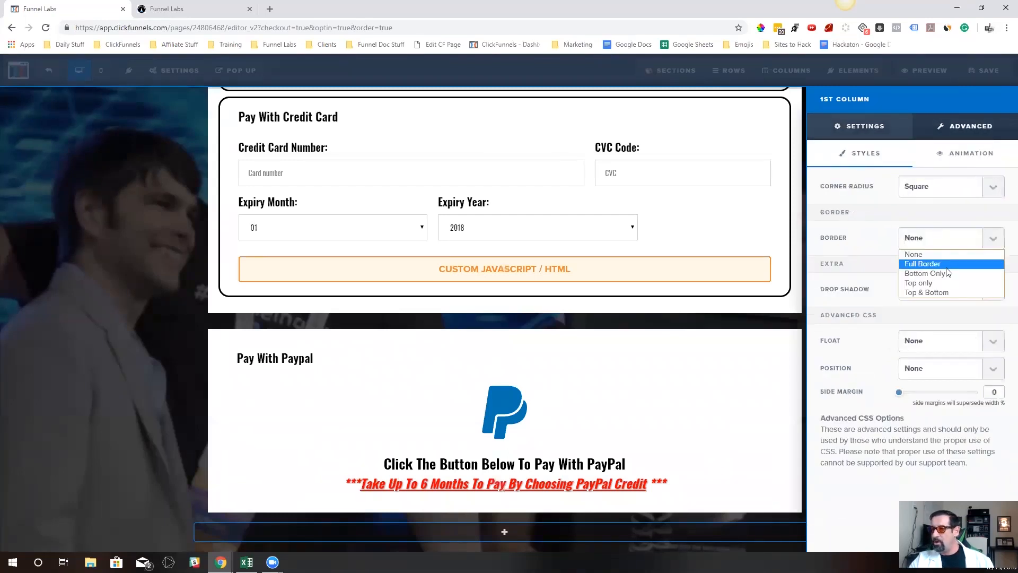
click(947, 265)
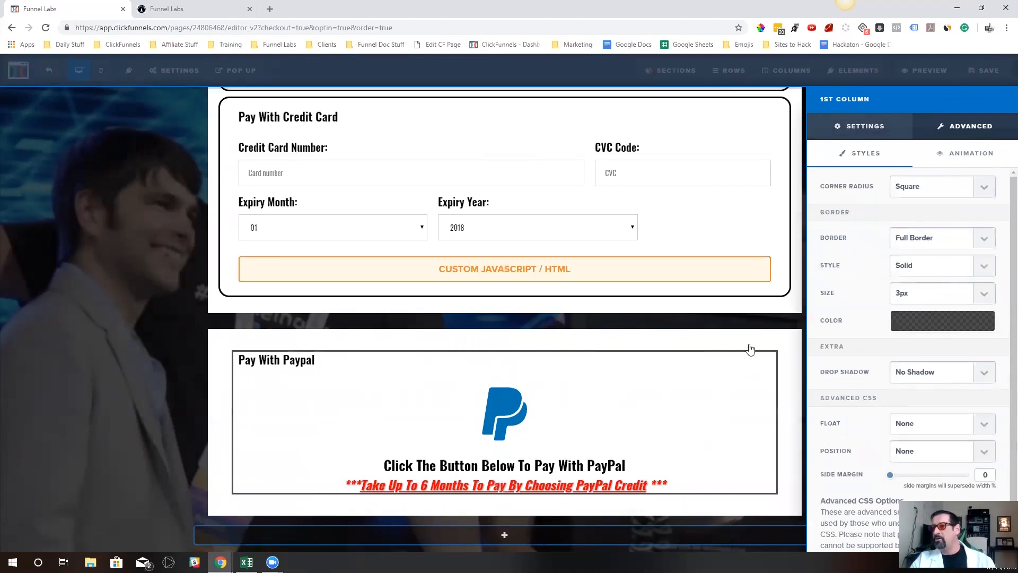
Set the new PayPal column's padding to 25 at the top, 35 at the bottom and 20 on the sides
click(864, 133)
mouse_move(898, 484)
mouse_down()
mouse_move(860, 482)
mouse_move(908, 478)
mouse_up()
drag(891, 429, 920, 454)
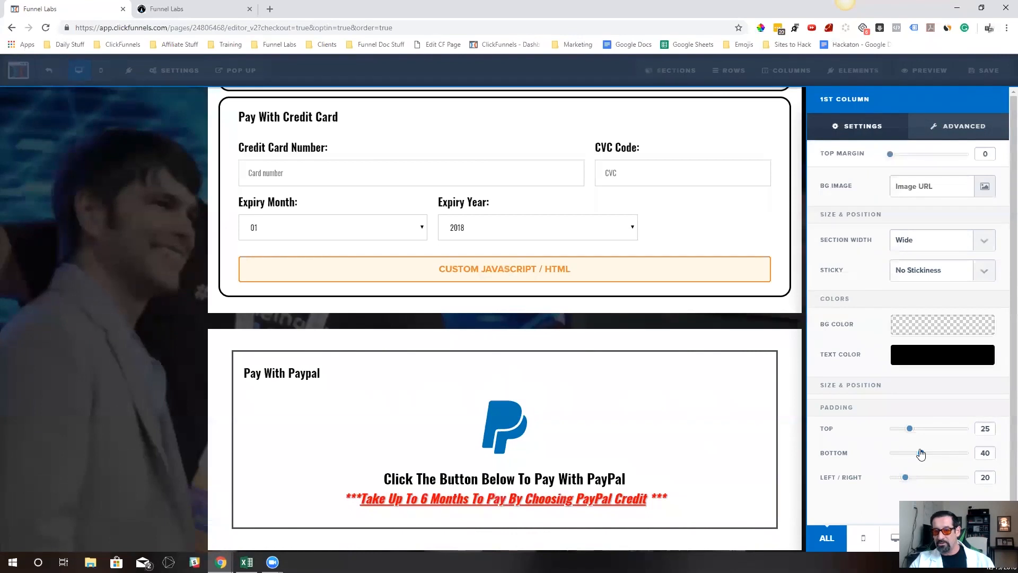
click(722, 408)
Set the left and right padding of the new PayPal row to 0
click(729, 334)
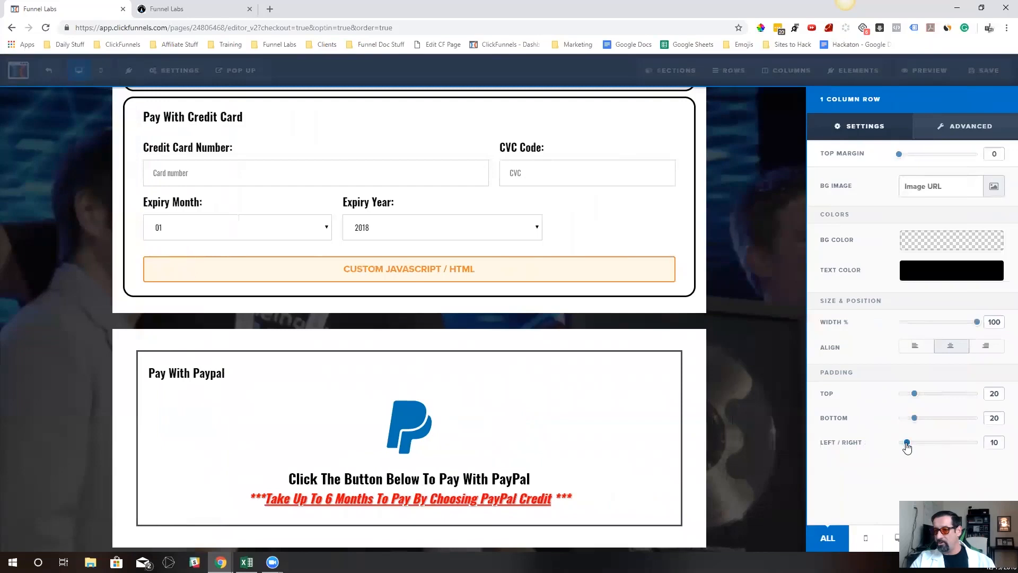
drag(907, 443, 866, 448)
click(754, 325)
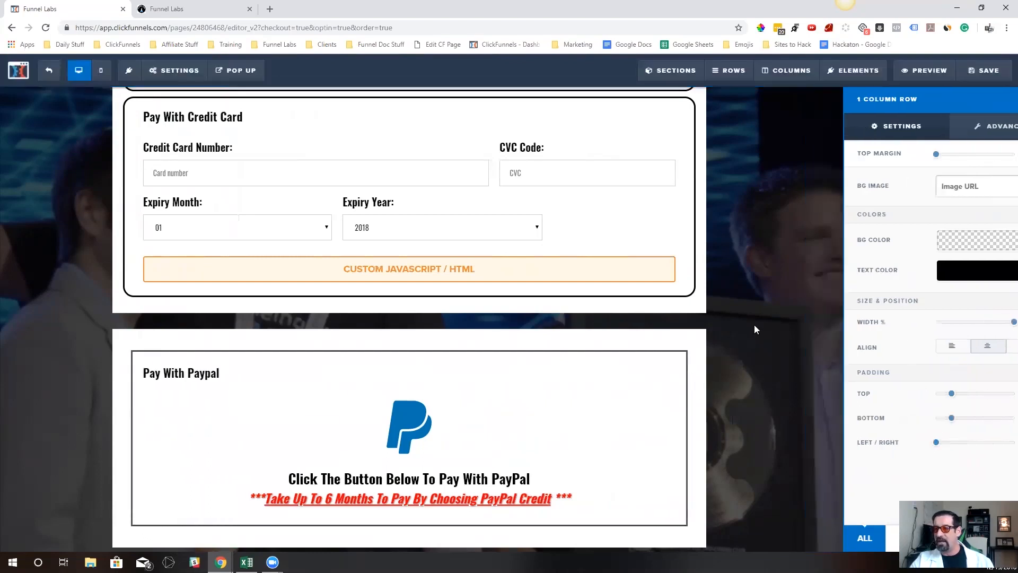
Compare the rebuilt Pay With Paypal row with the original PayPal and credit card rows above it
scroll(701, 347, down, 1)
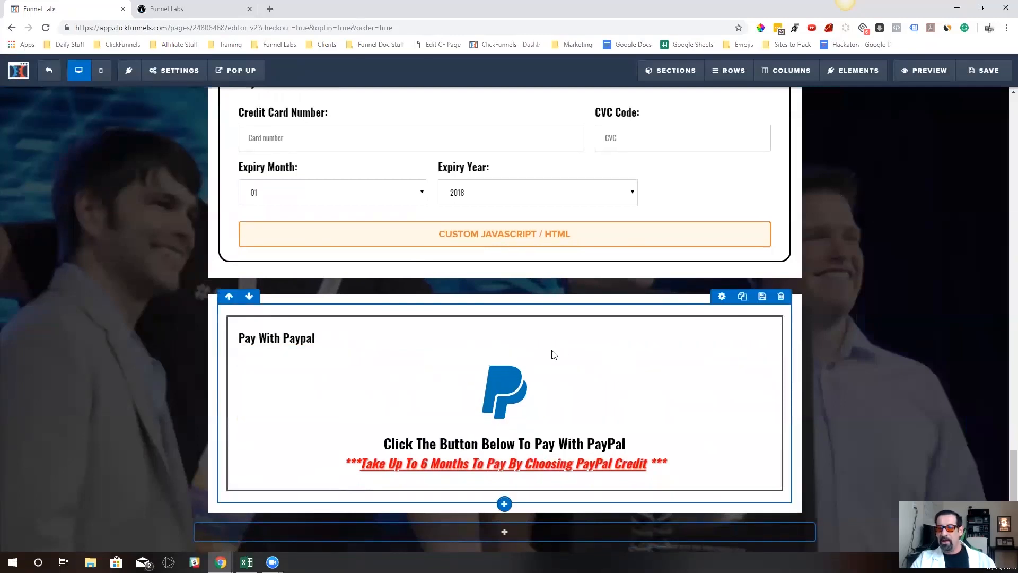
scroll(532, 397, up, 1)
scroll(532, 397, up, 7)
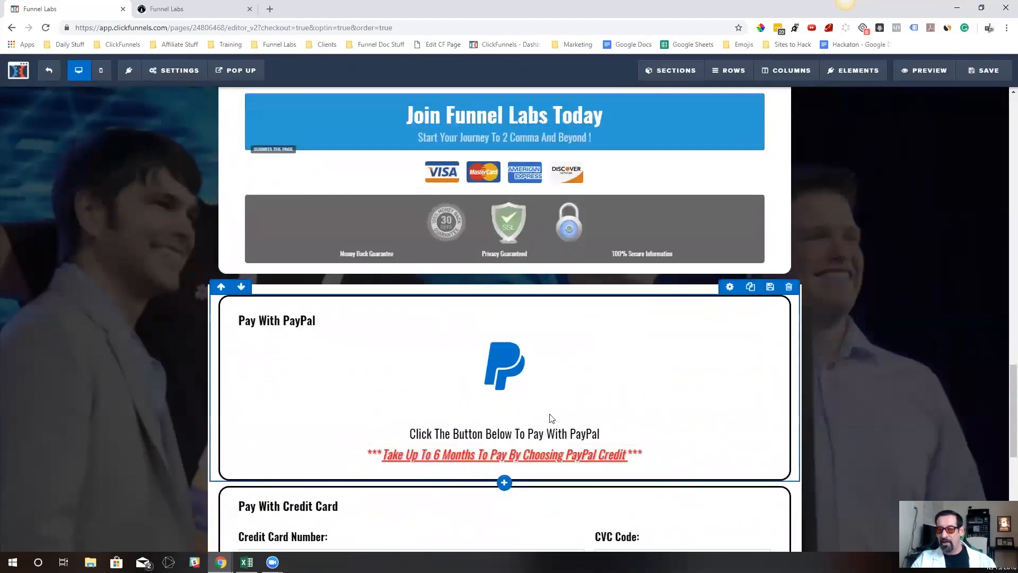
scroll(551, 418, down, 7)
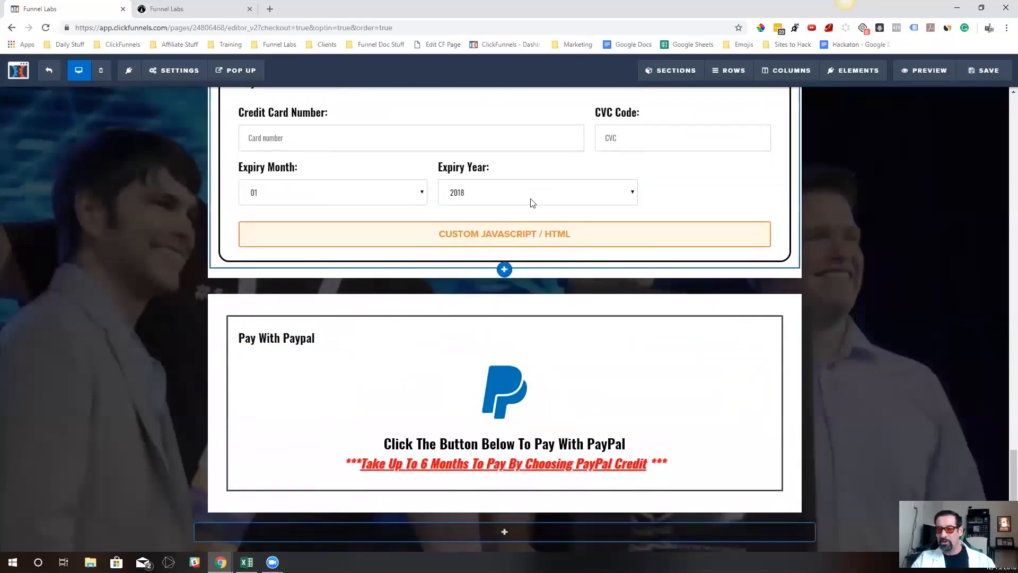
scroll(532, 202, up, 7)
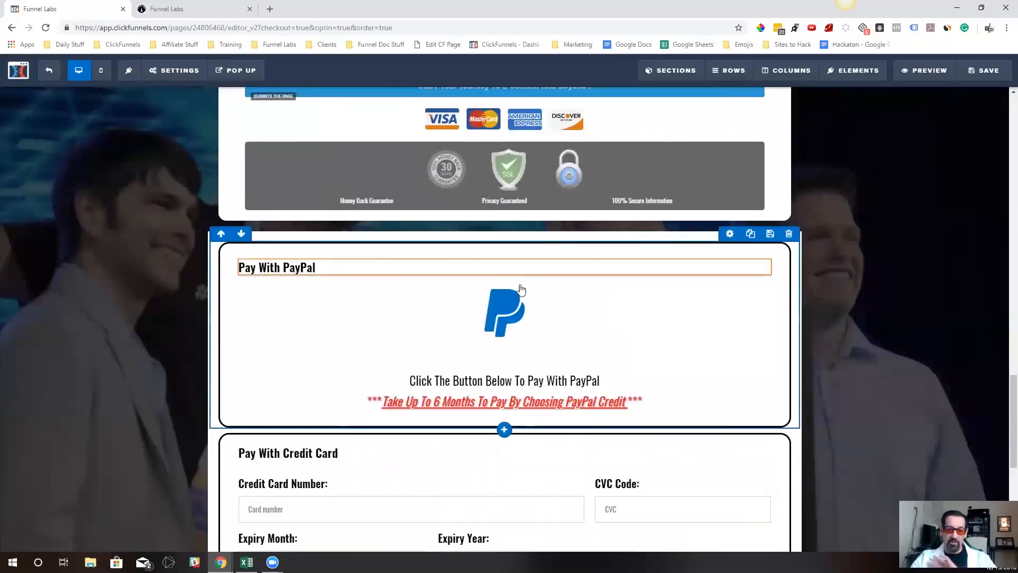
scroll(520, 289, down, 1)
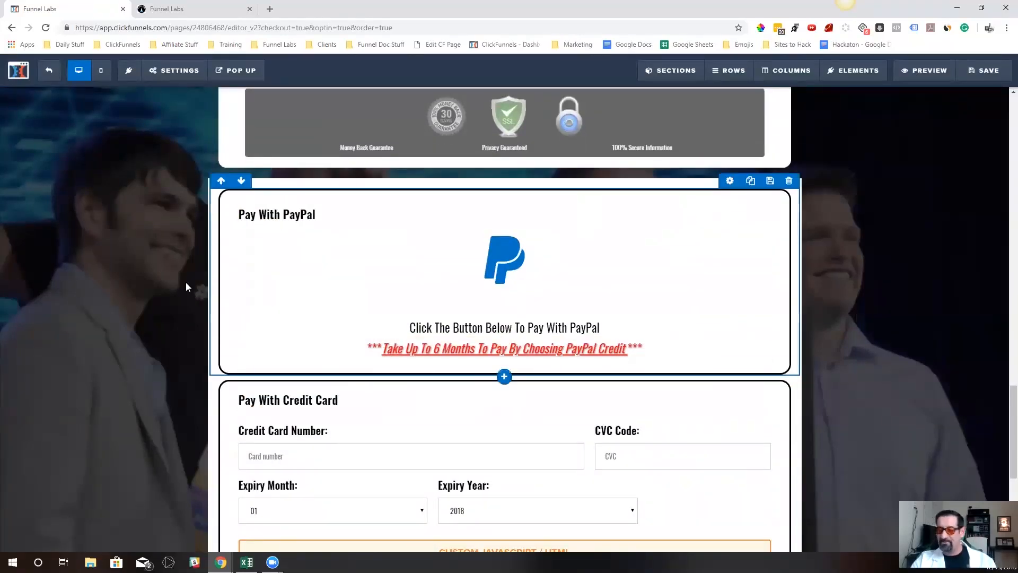
scroll(474, 333, down, 4)
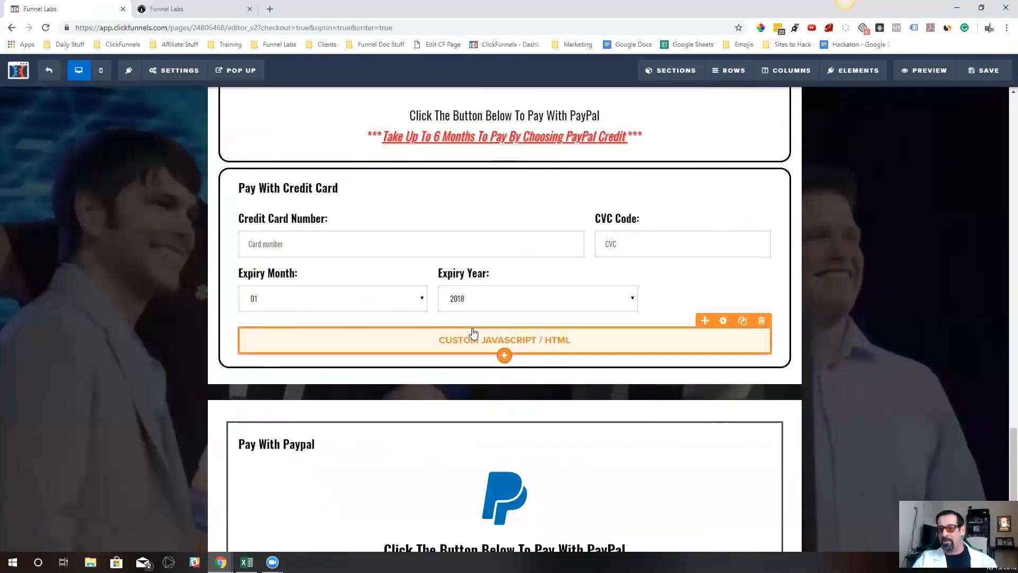
scroll(474, 333, down, 2)
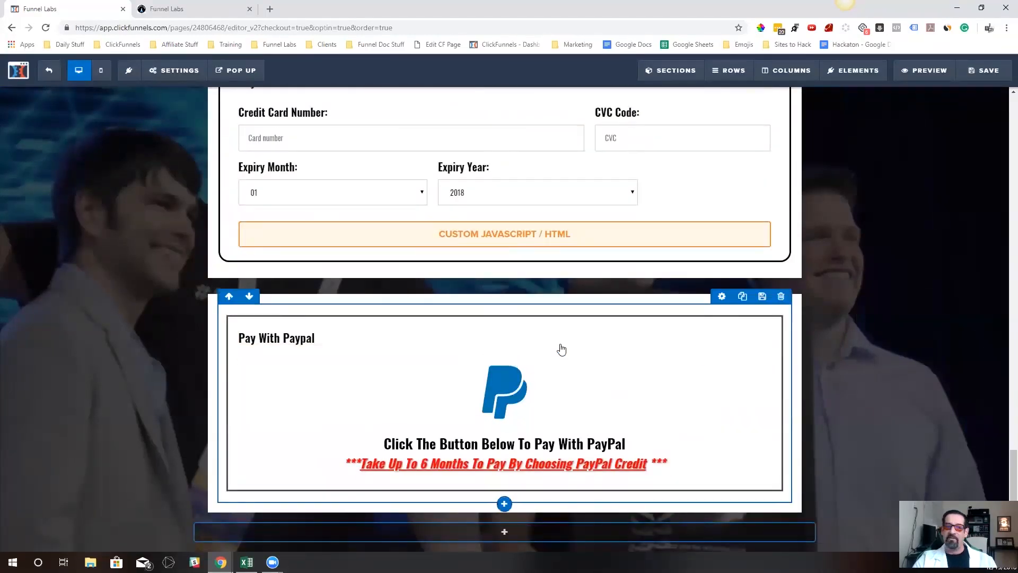
scroll(499, 326, up, 4)
scroll(520, 321, down, 1)
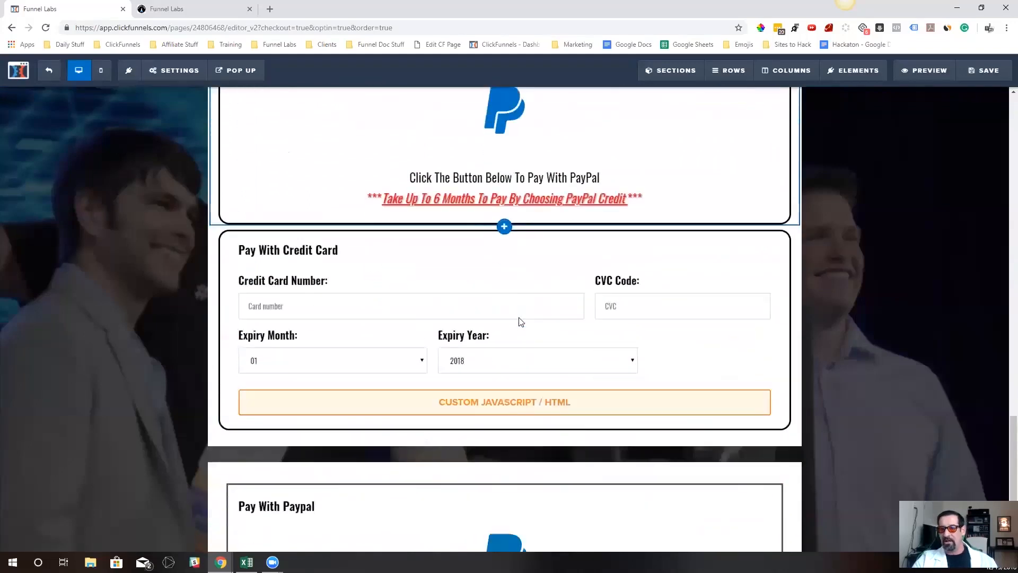
scroll(520, 322, down, 3)
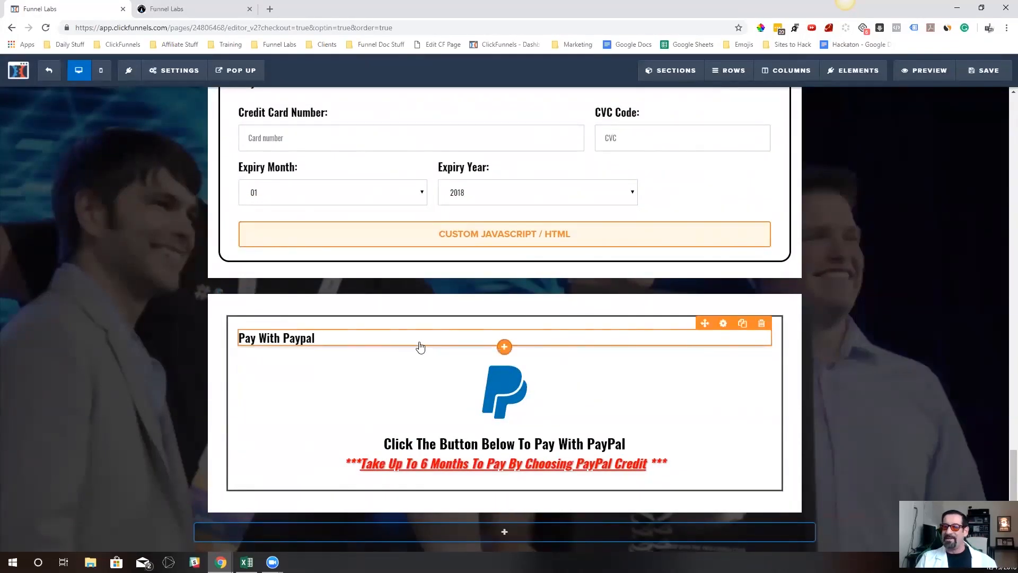
Change the CSS title of the new section's Pay With Paypal headline to cf-pay-selector-headline
click(734, 339)
click(763, 327)
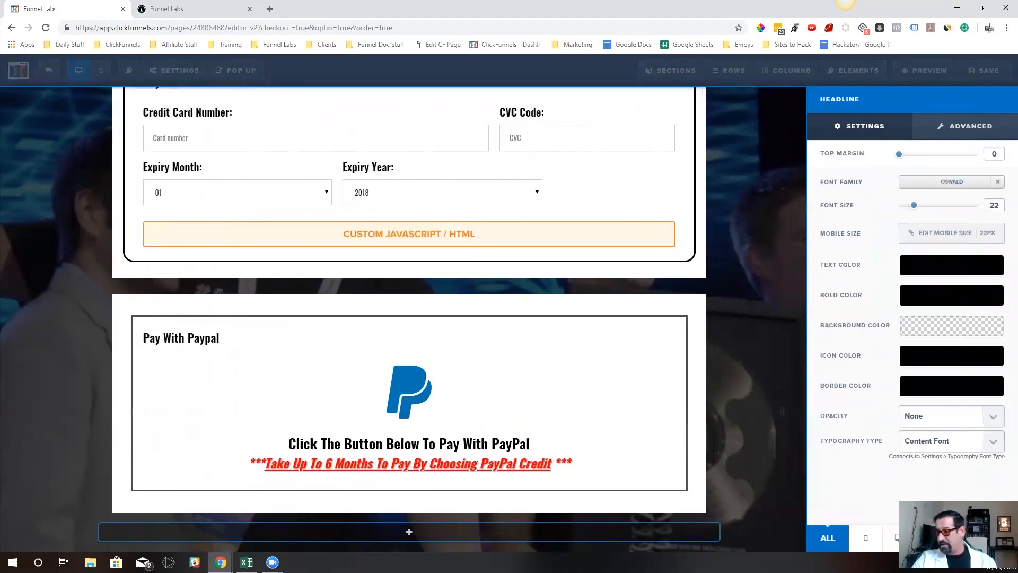
click(938, 538)
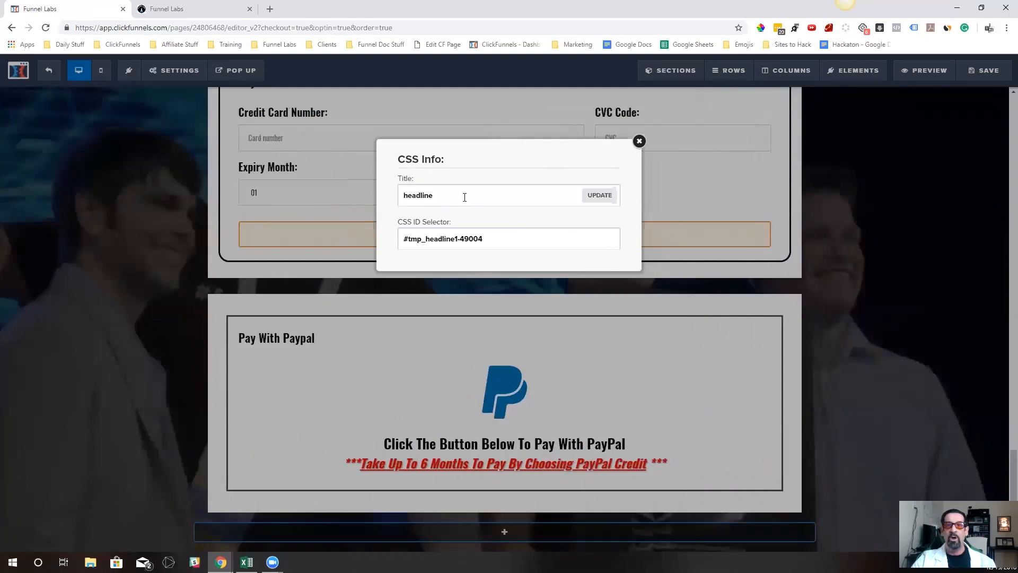
drag(441, 196, 403, 197)
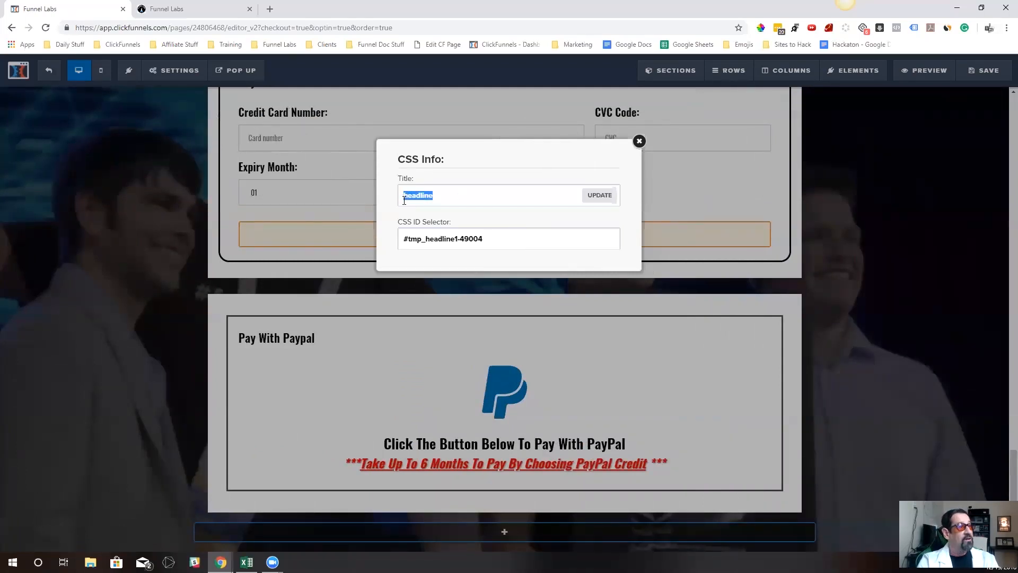
text(f-pay-selector-)
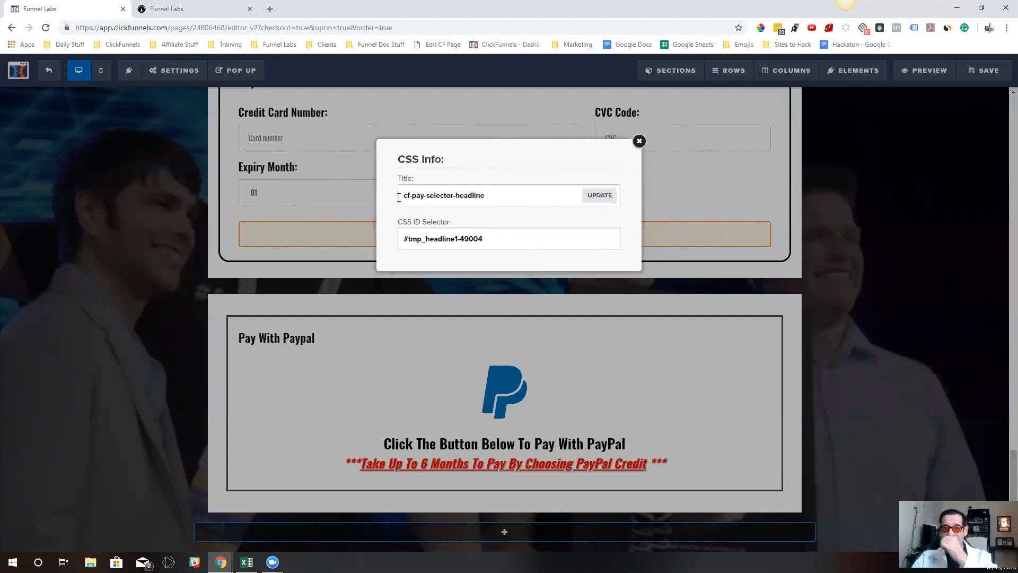
click(600, 196)
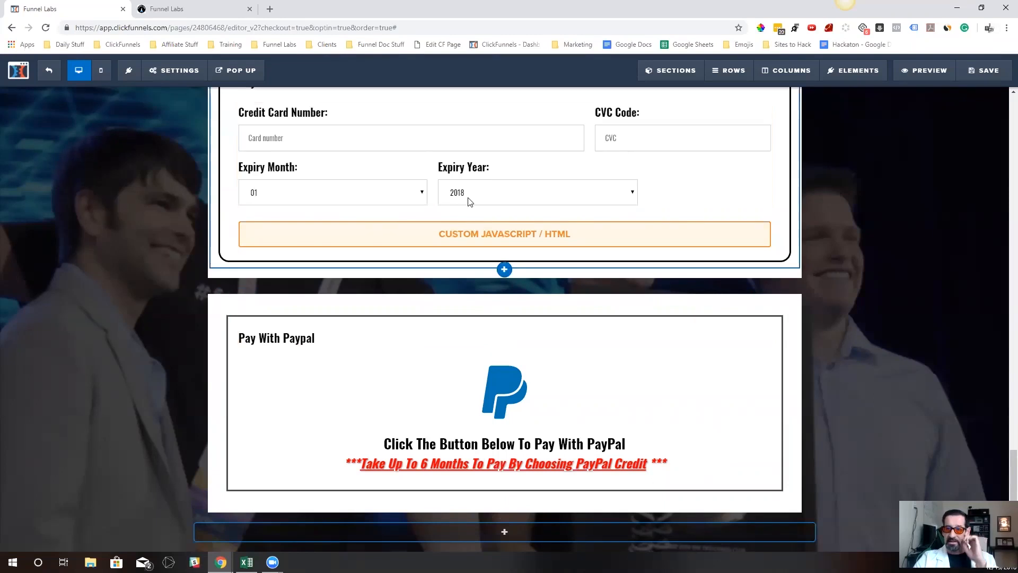
Change the CSS title of the new section's PayPal row to cf-pay-selector-pp
scroll(430, 191, up, 1)
scroll(430, 191, up, 12)
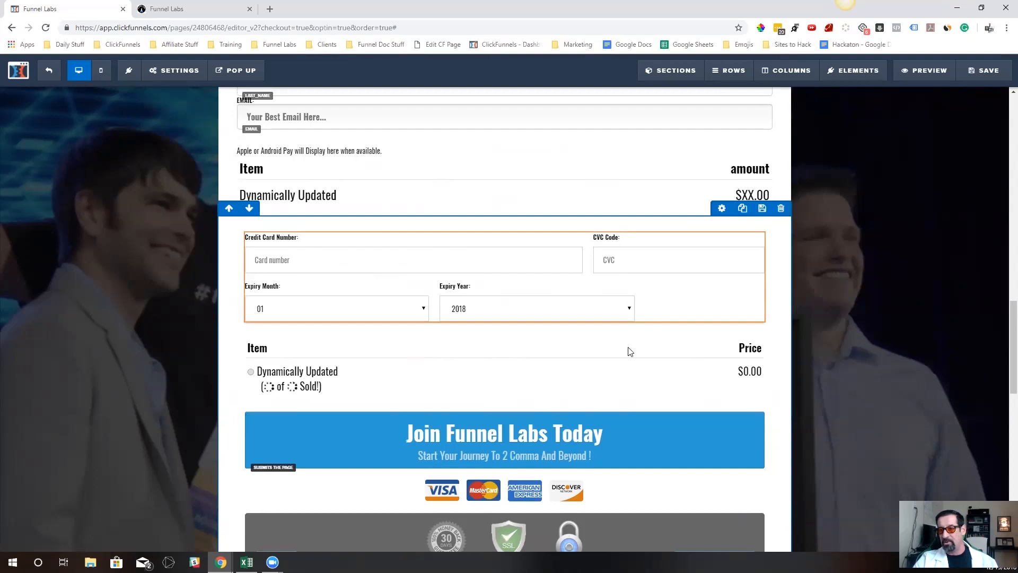
scroll(534, 368, down, 10)
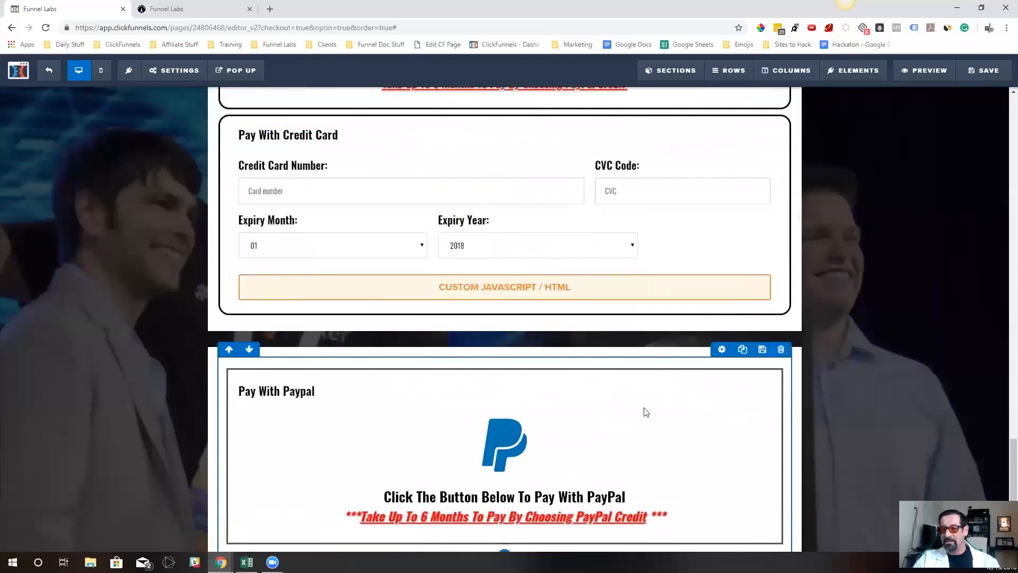
scroll(644, 412, down, 1)
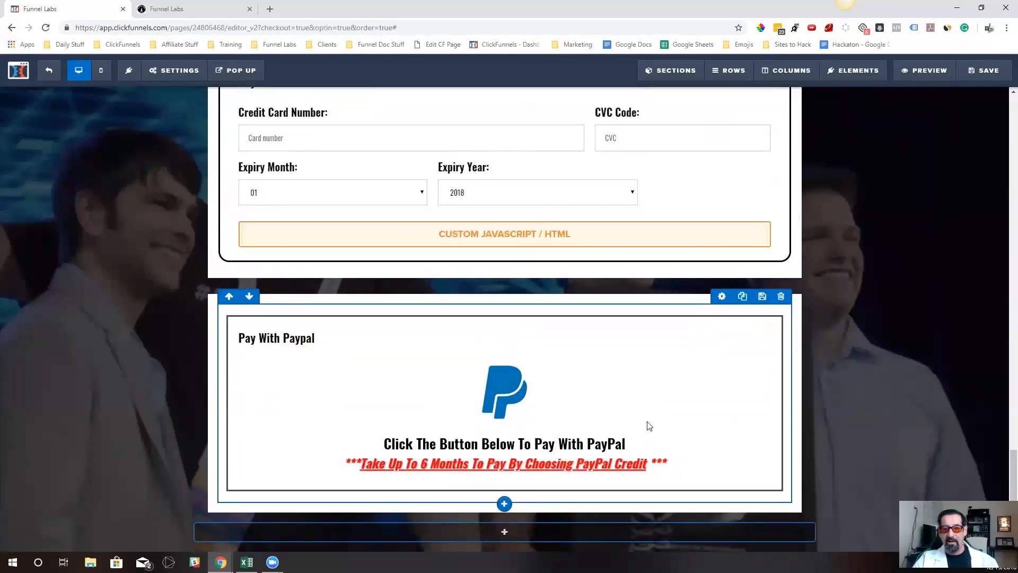
click(722, 297)
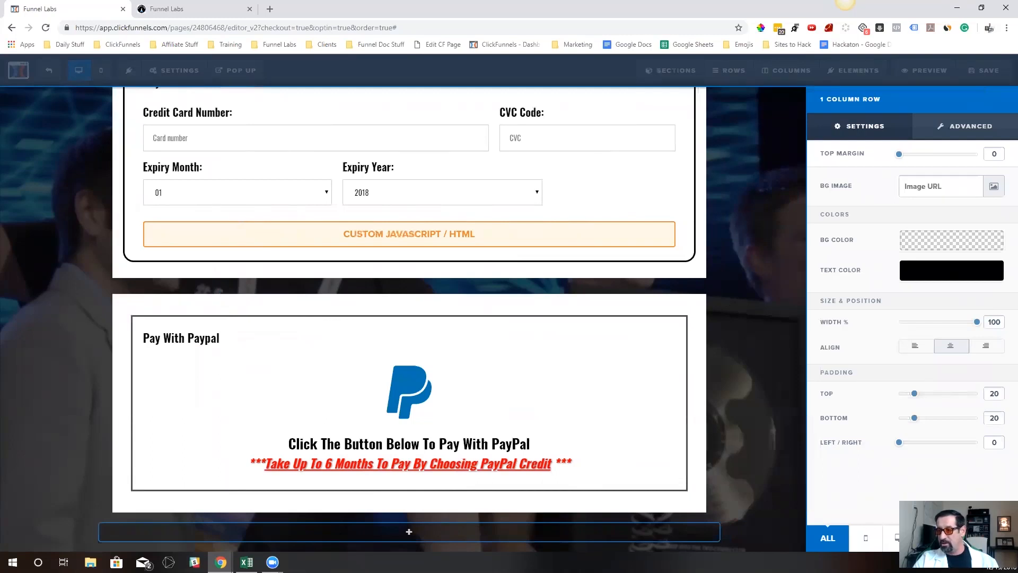
click(993, 538)
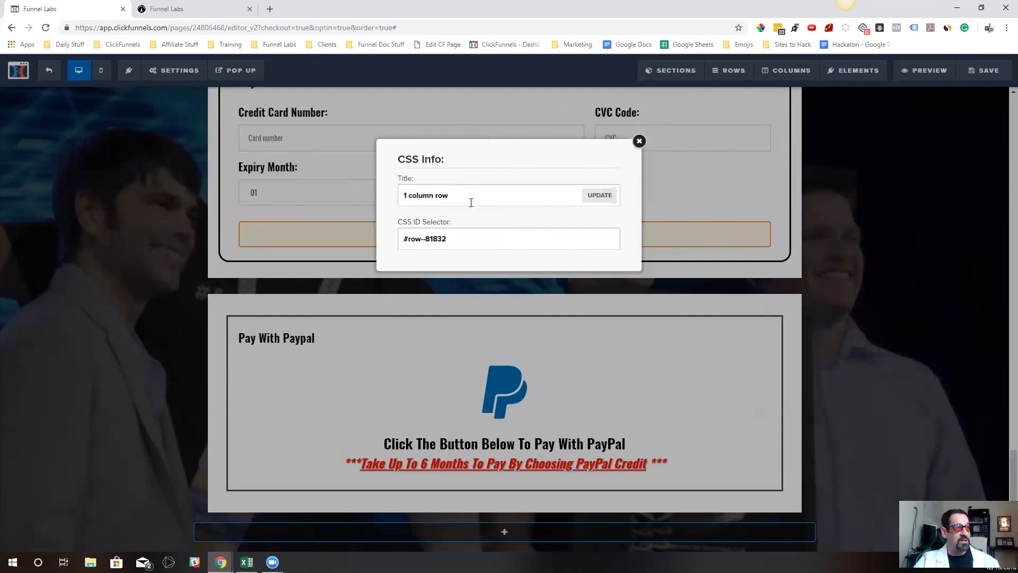
drag(471, 201, 384, 206)
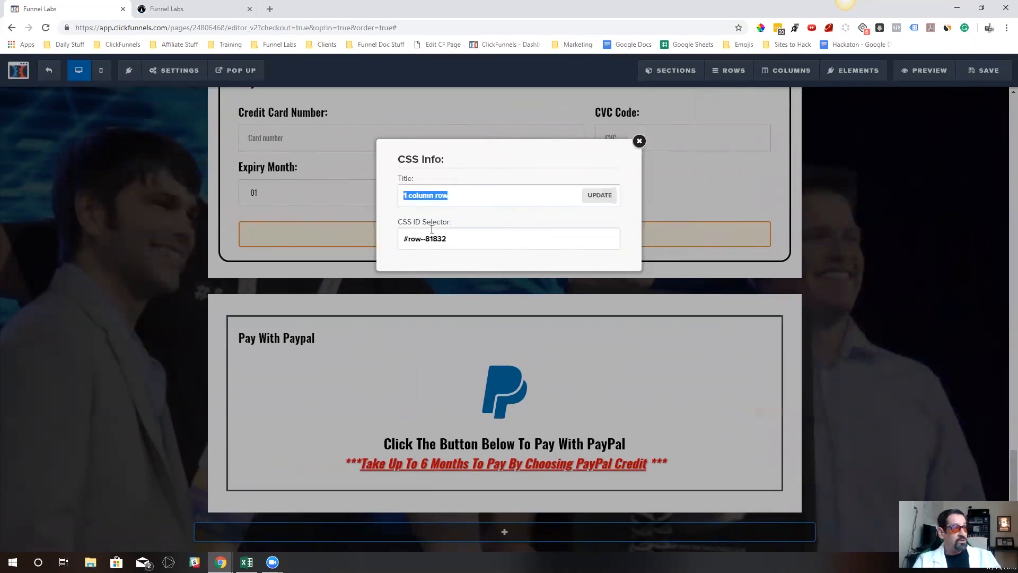
text(cf-pay-selector-pp)
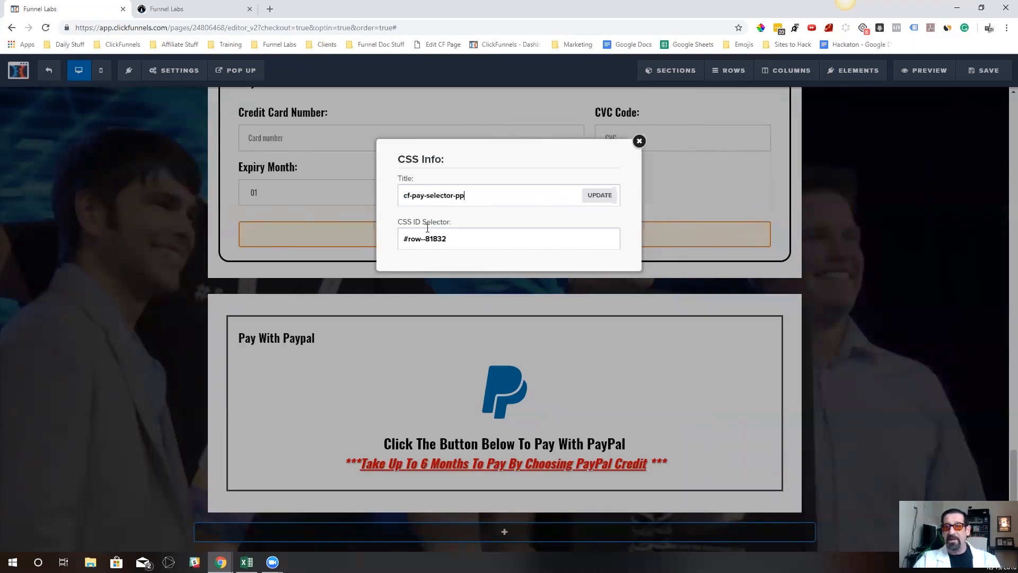
click(607, 206)
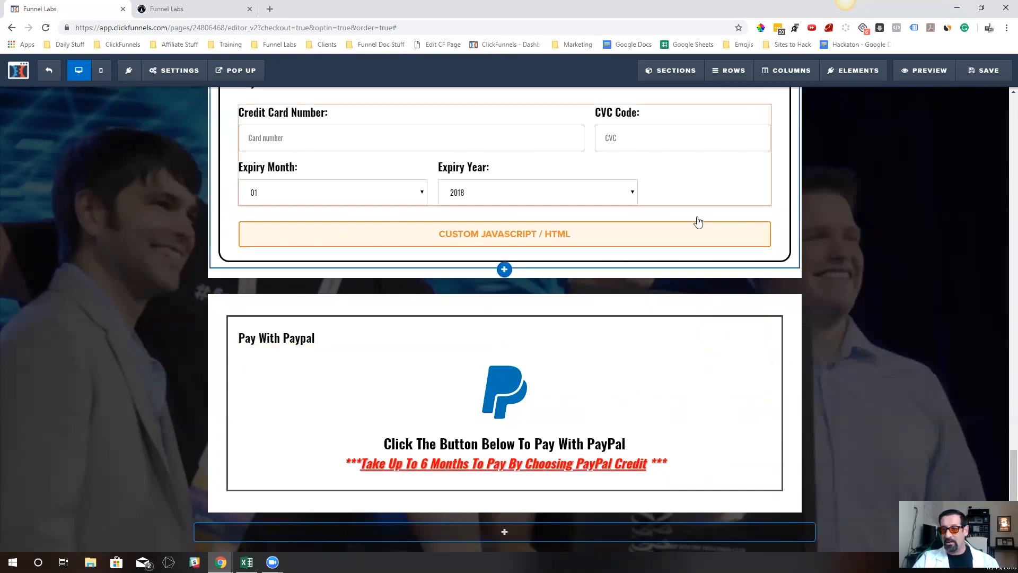
Reopen the new PayPal row's settings to check its title
scroll(695, 212, up, 3)
scroll(693, 205, down, 3)
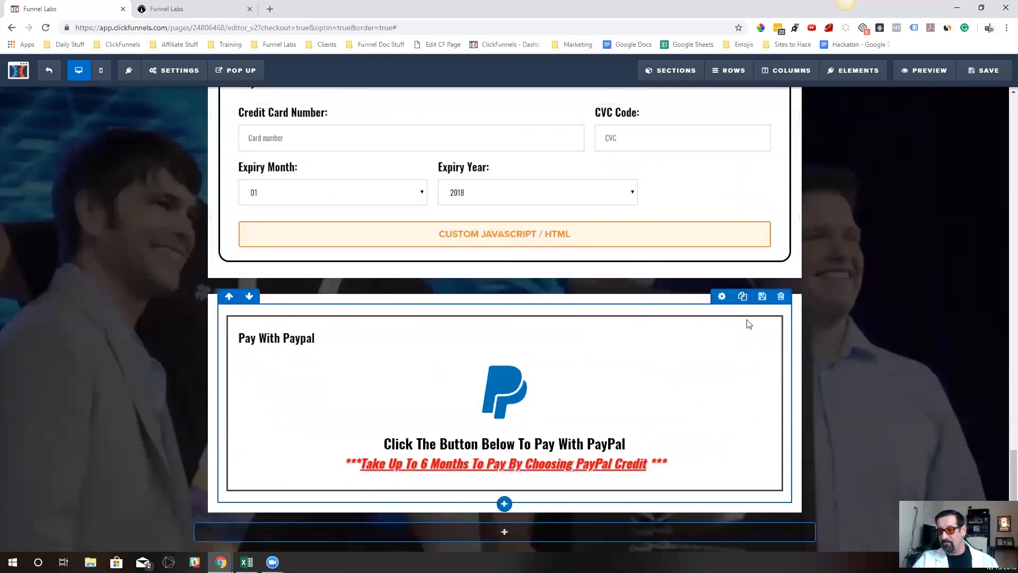
click(722, 297)
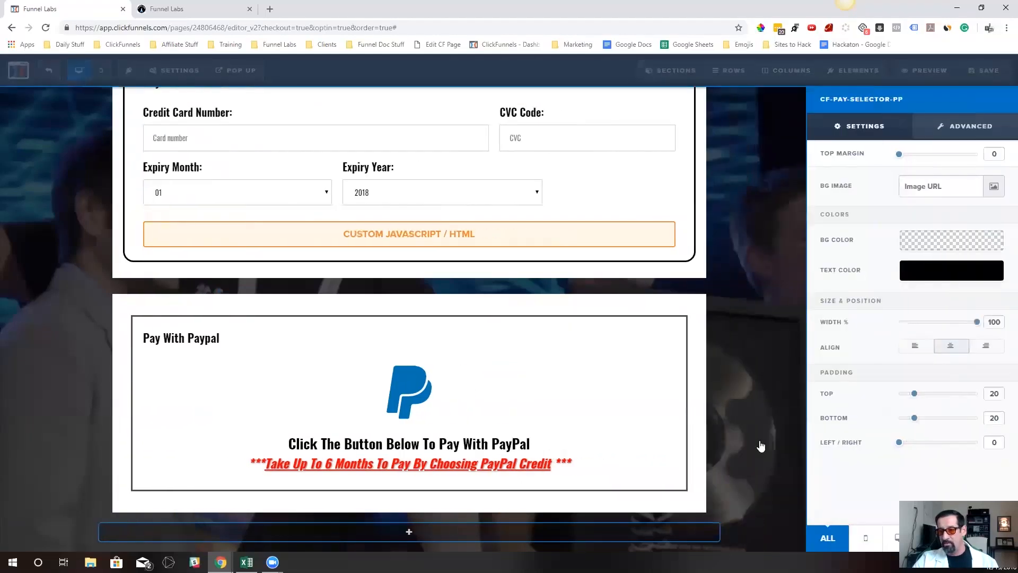
Clone the new section's PayPal row directly below itself
click(754, 393)
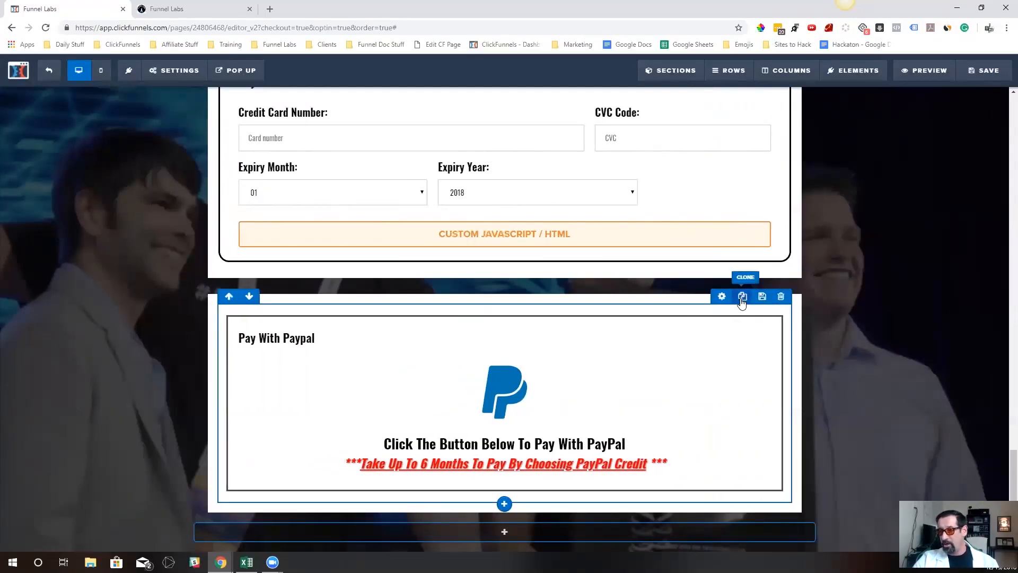
click(742, 297)
scroll(732, 486, down, 2)
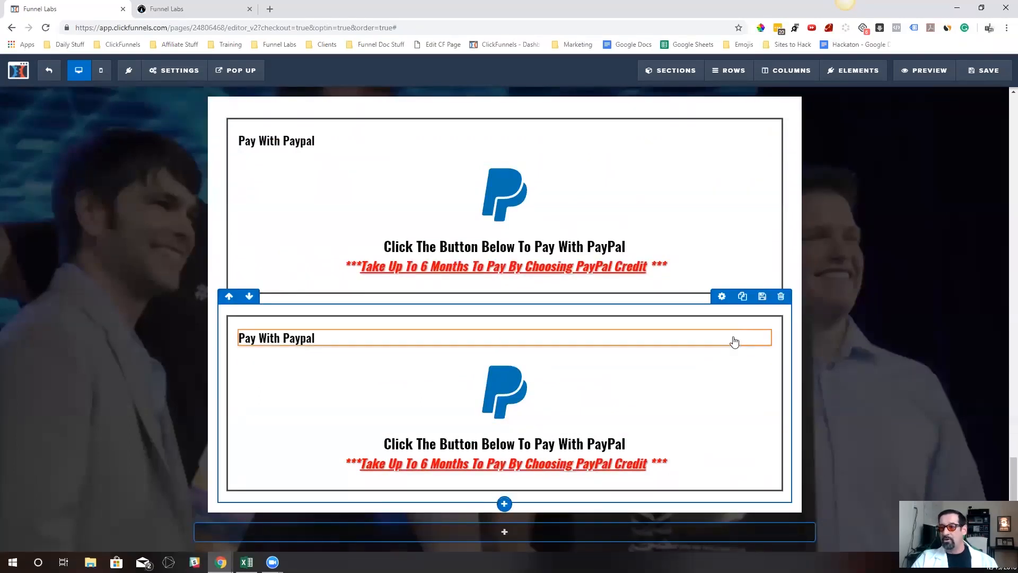
Check the CSS title of the cloned row's Pay With Paypal headline
click(720, 325)
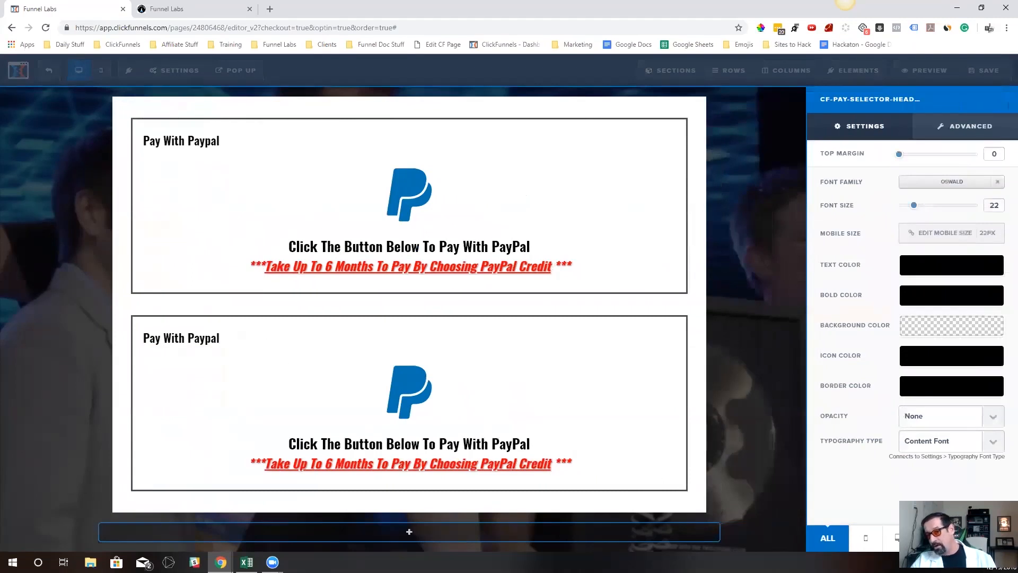
click(977, 538)
click(315, 313)
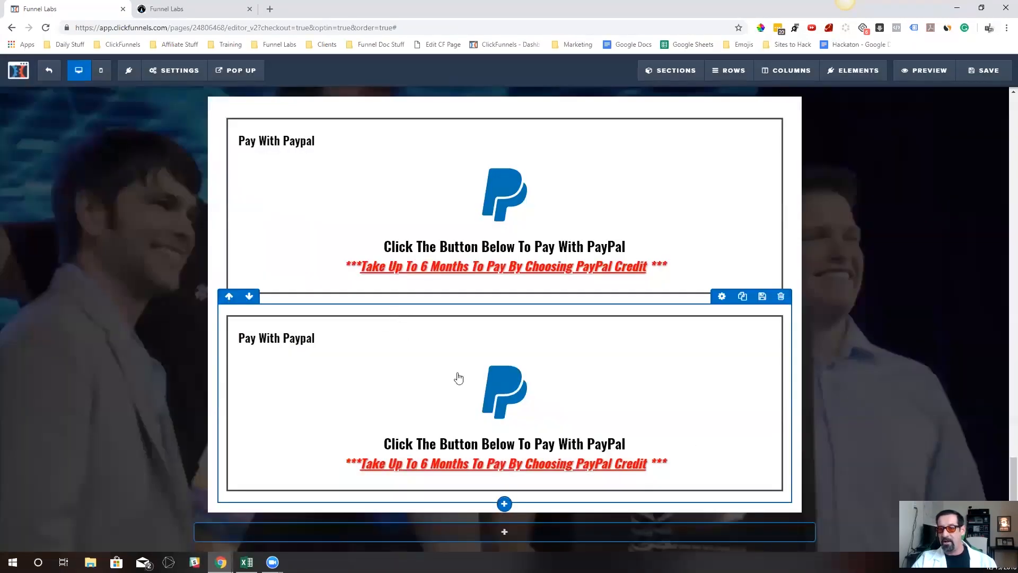
click(722, 325)
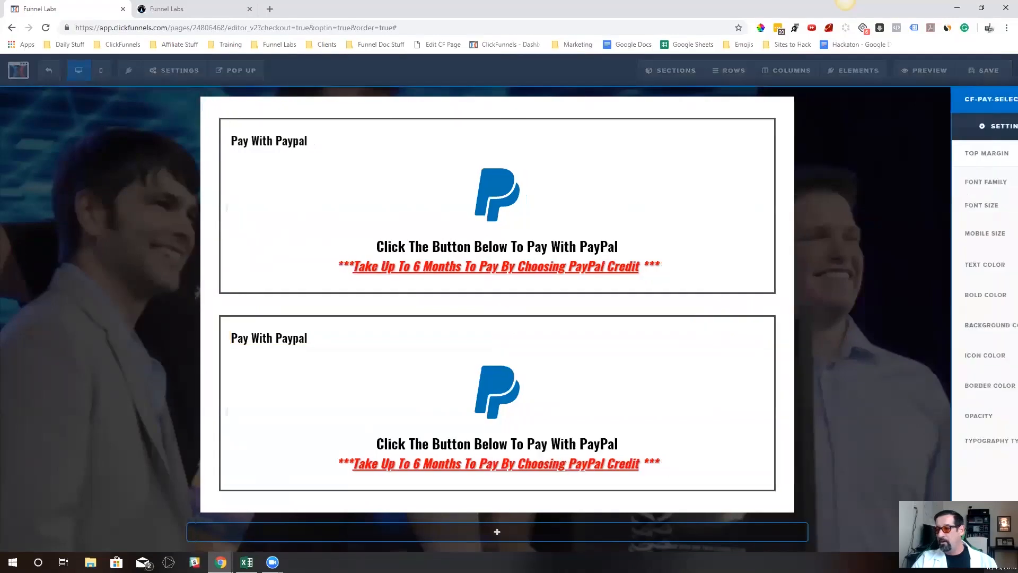
click(977, 538)
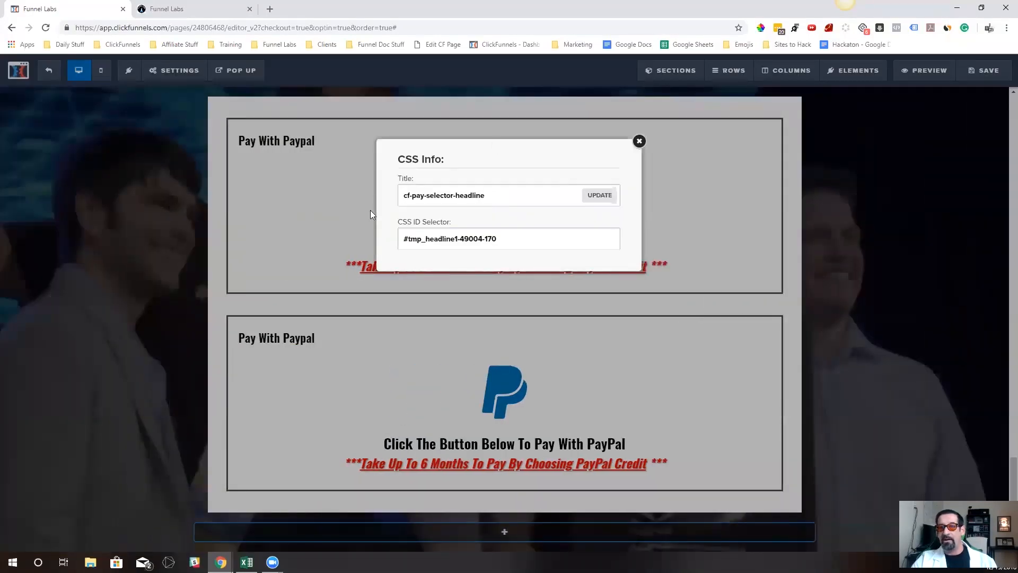
click(639, 141)
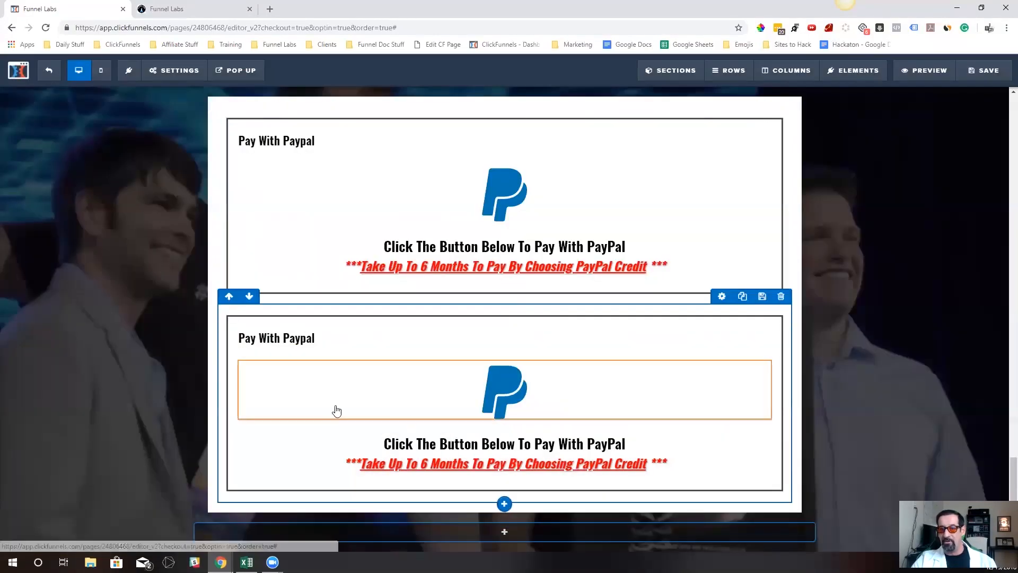
Change the cloned row's headline text to Pay With Credit Card
click(325, 341)
mouse_move(282, 339)
mouse_down()
mouse_move(257, 346)
mouse_move(287, 341)
mouse_up()
key(BackSpace)
key(BackSpace)
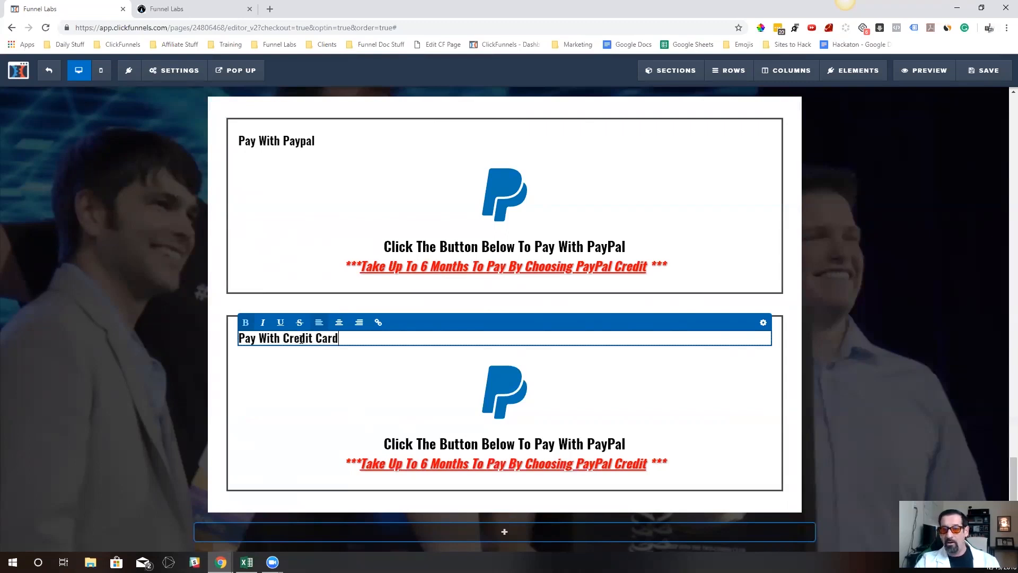
click(412, 376)
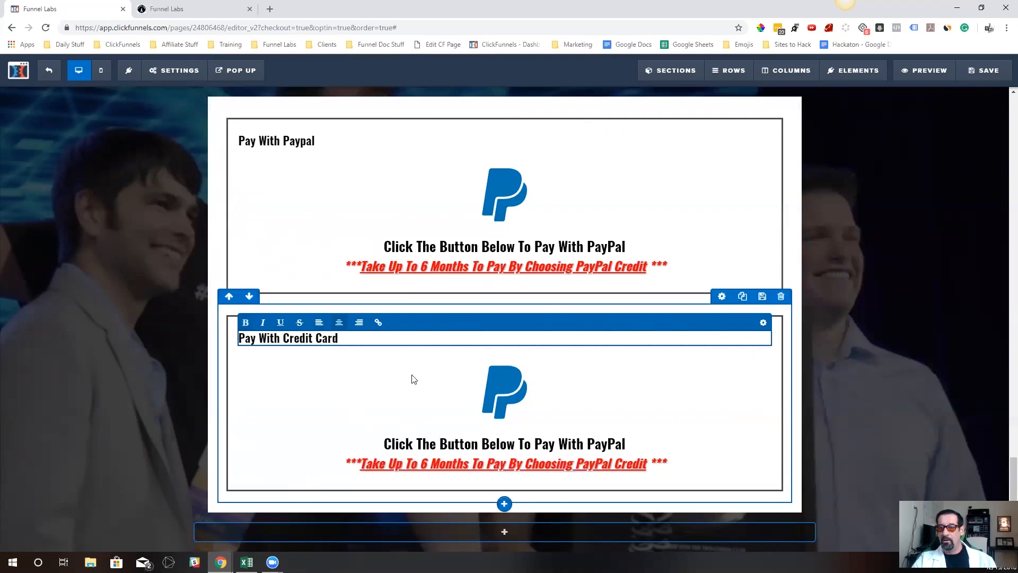
Delete the PayPal logo from the Pay With Credit Card row
click(705, 448)
click(729, 382)
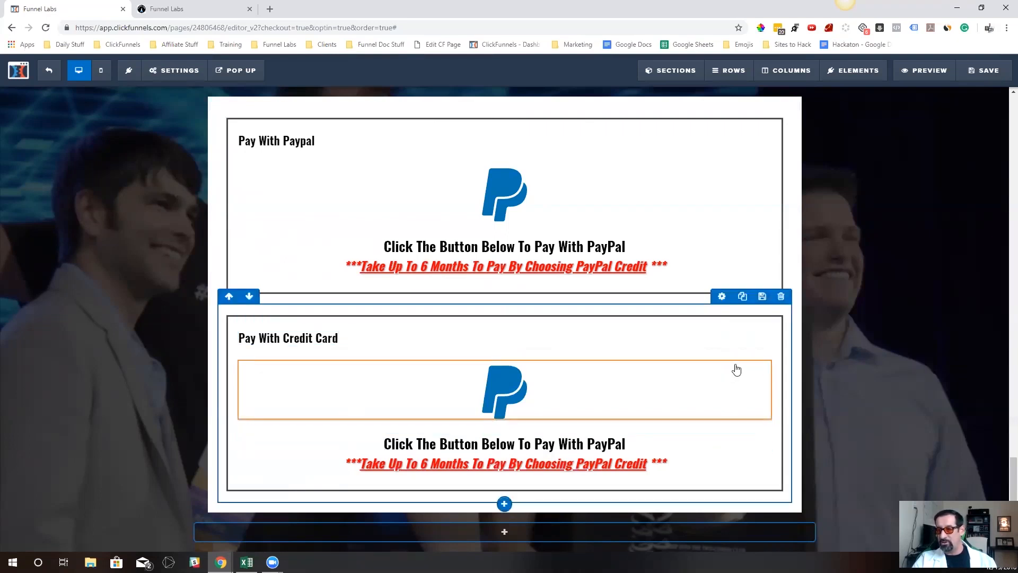
click(711, 452)
click(737, 382)
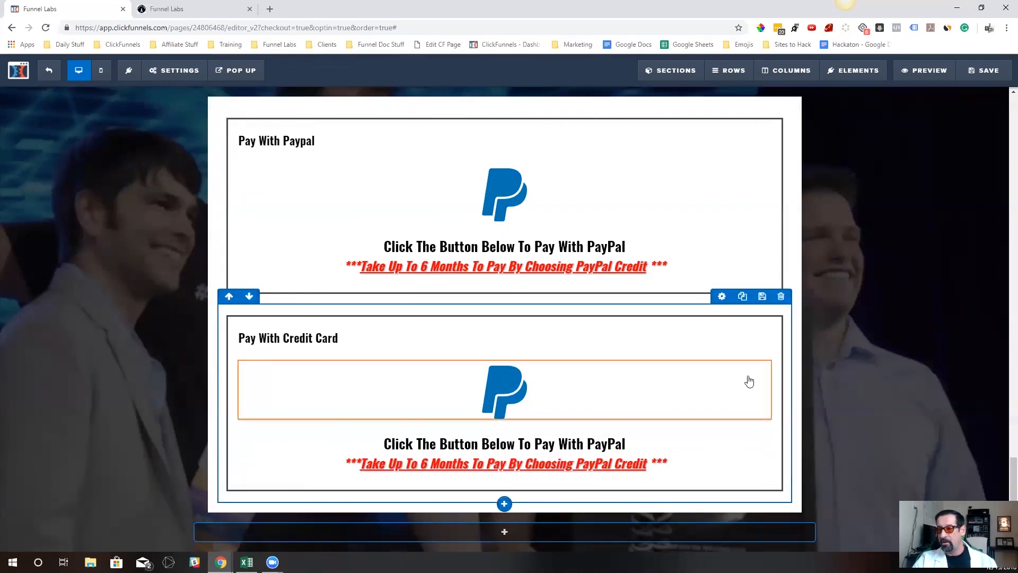
click(761, 354)
click(561, 88)
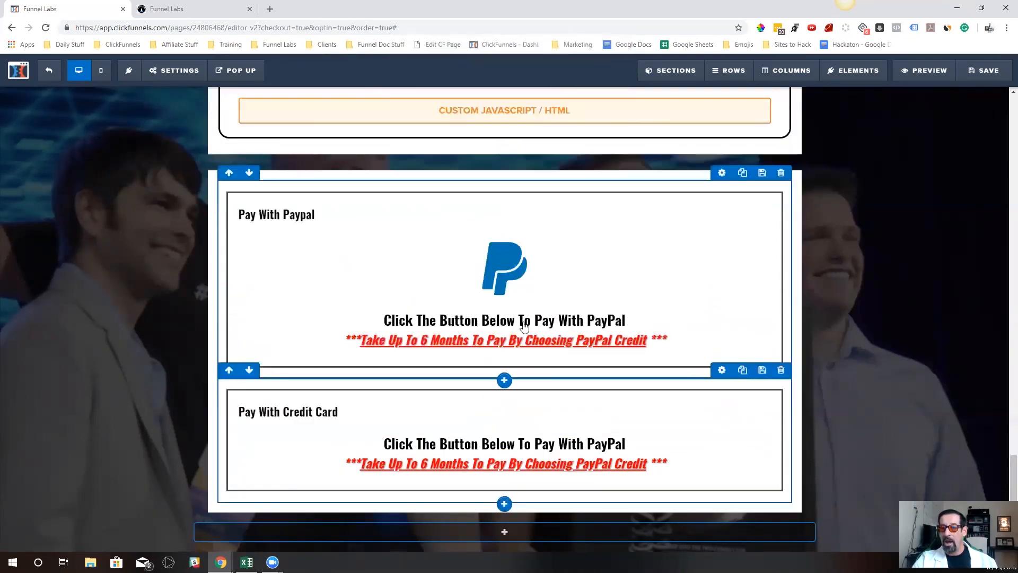
Add a Credit Card order element below the headline in the new Pay With Credit Card row
click(505, 421)
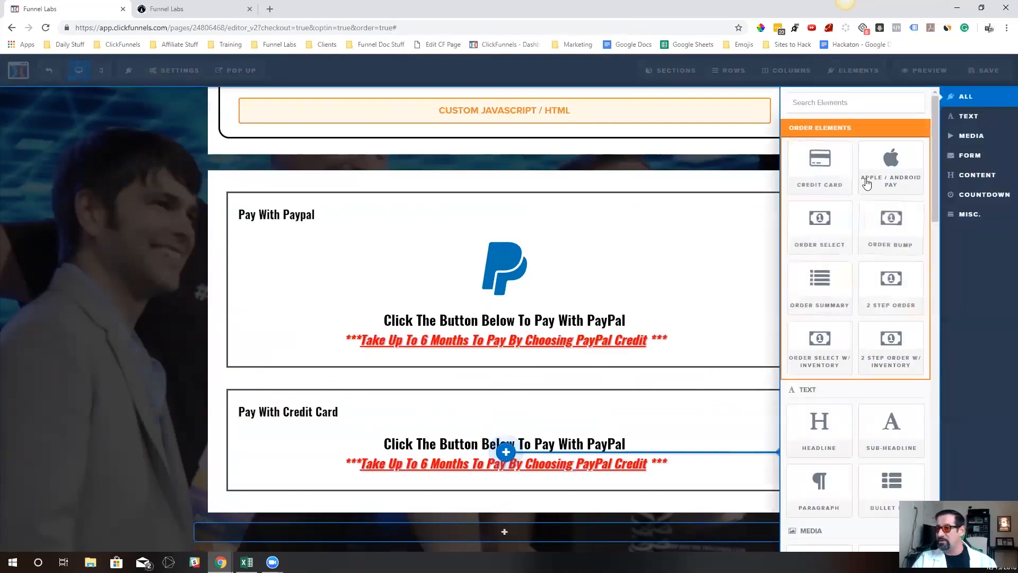
click(827, 167)
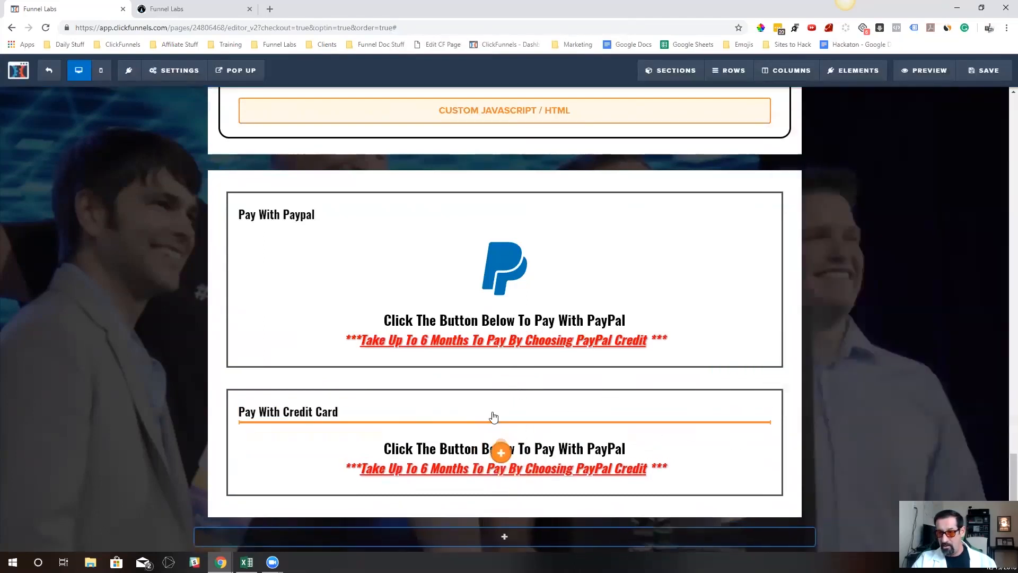
scroll(553, 410, down, 2)
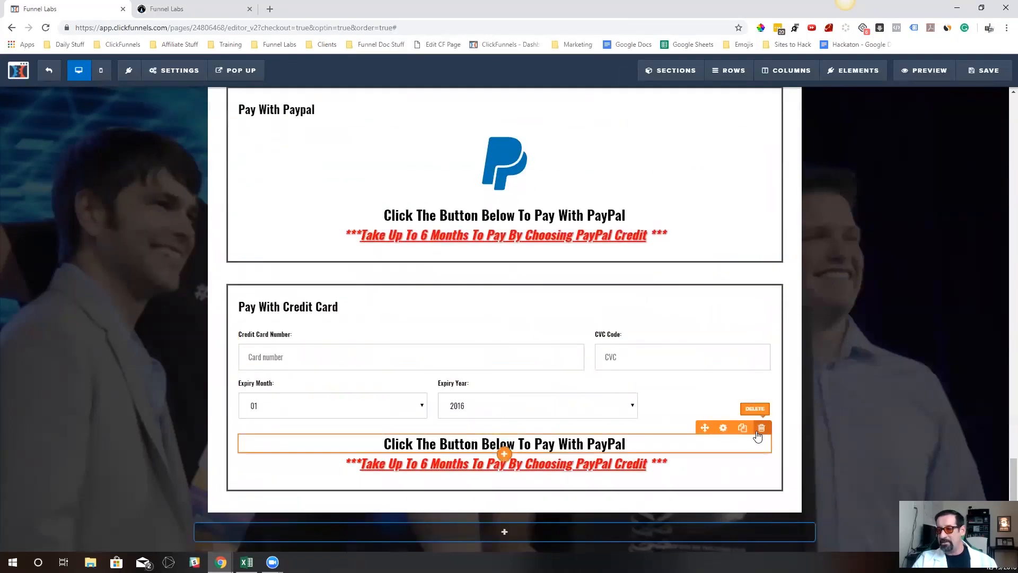
Delete both leftover PayPal text lines below the card fields in the new credit card row
click(761, 428)
click(566, 91)
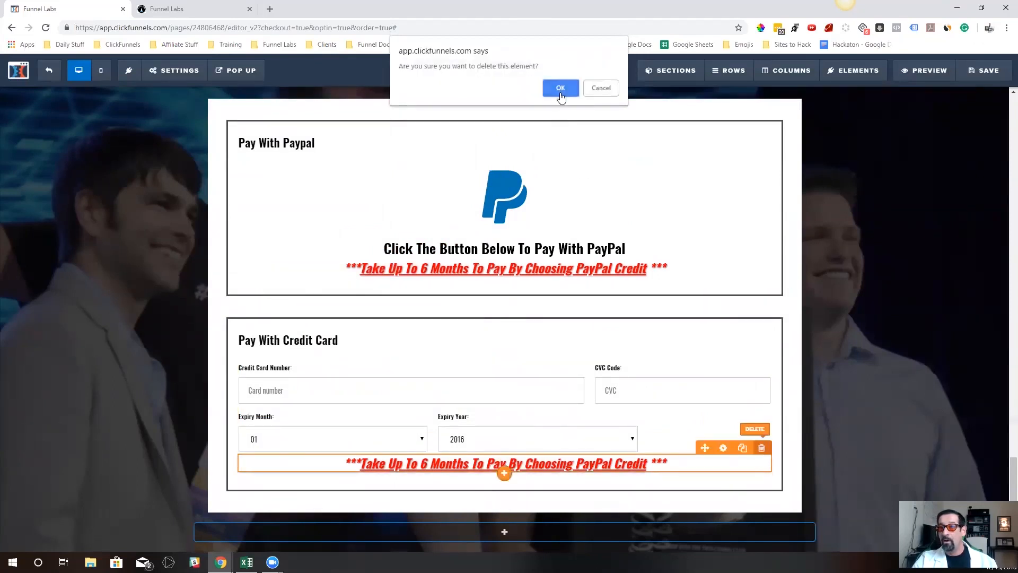
click(560, 89)
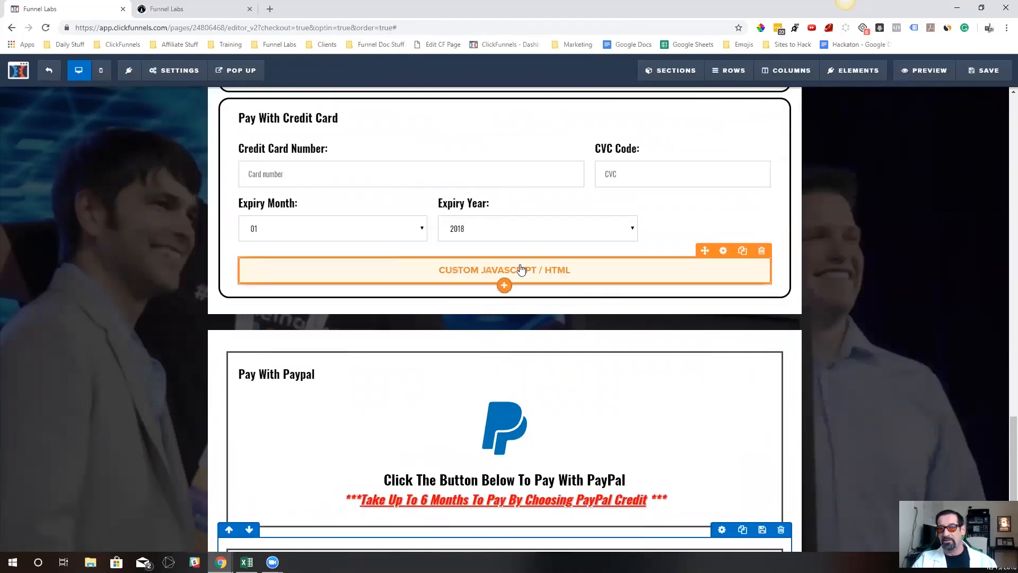
Compare the new Pay With Credit Card row with the original credit card row above it
scroll(516, 261, down, 4)
scroll(511, 256, up, 3)
scroll(510, 256, down, 2)
scroll(510, 256, up, 1)
scroll(477, 233, up, 1)
scroll(454, 217, down, 3)
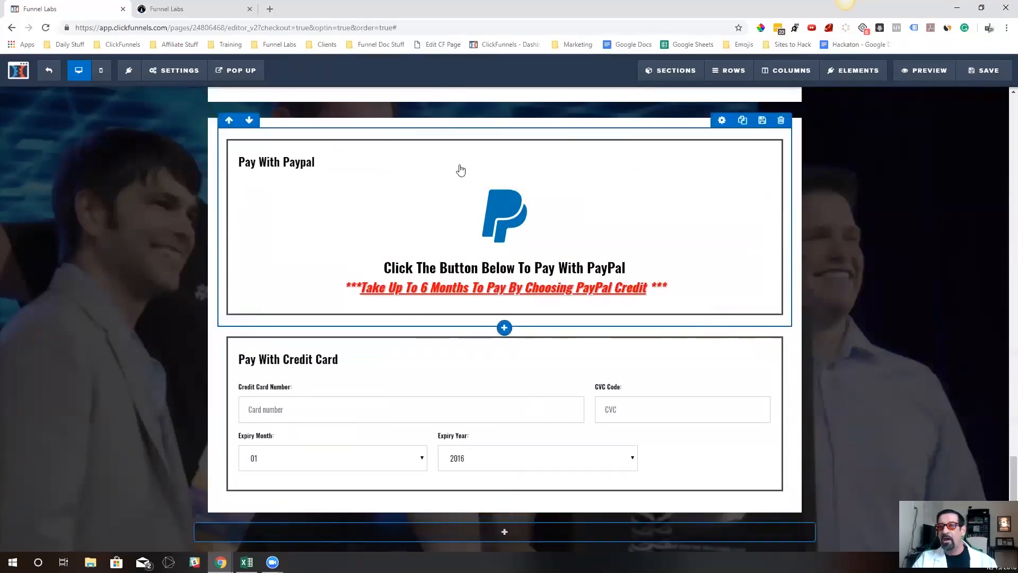
scroll(455, 252, up, 3)
scroll(509, 424, down, 3)
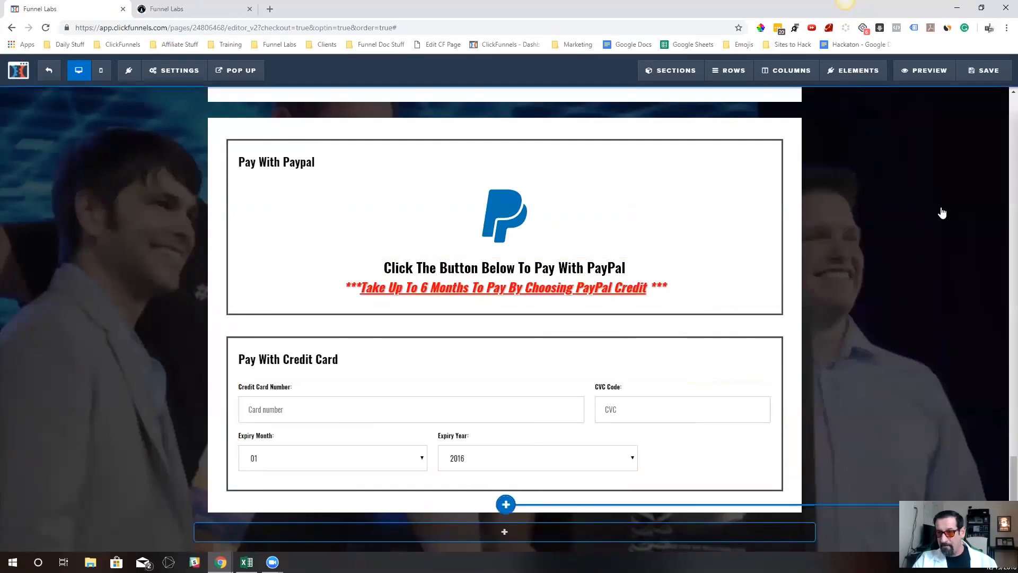
Add a Custom JS/HTML element below the card fields in the new credit card row
click(505, 503)
scroll(849, 396, down, 15)
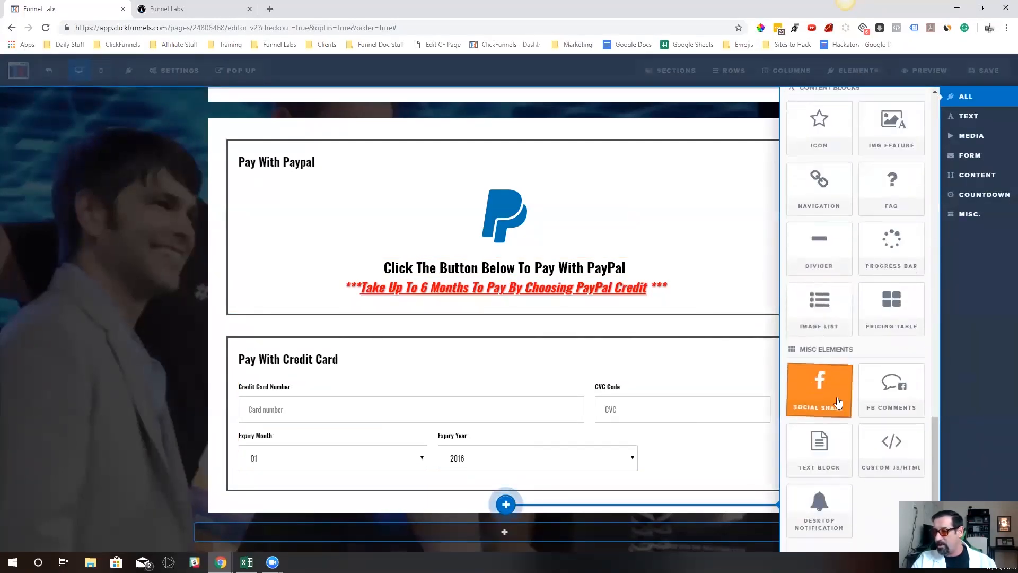
click(892, 450)
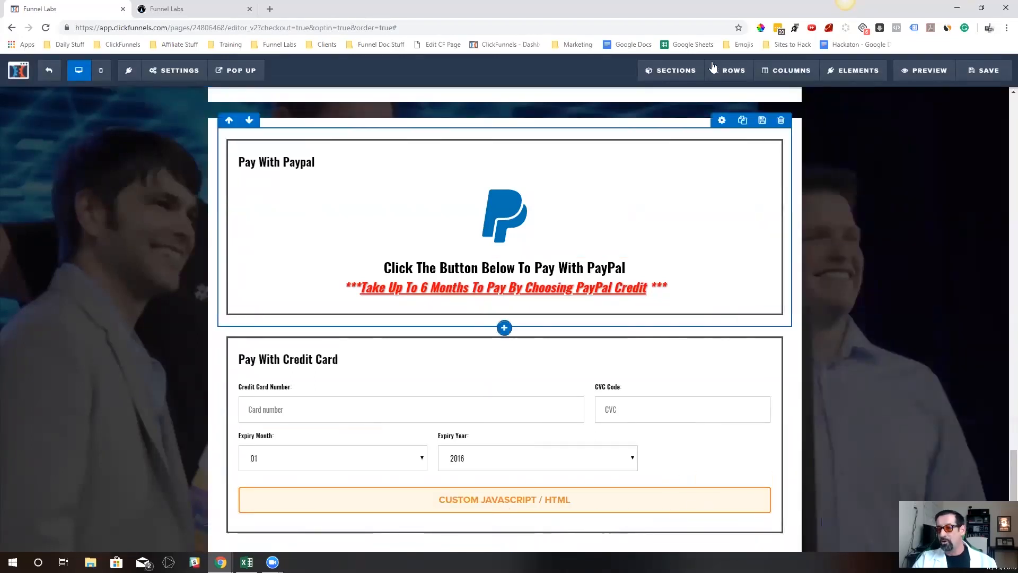
Examine the script in the original credit card row's custom JavaScript element
scroll(652, 246, up, 4)
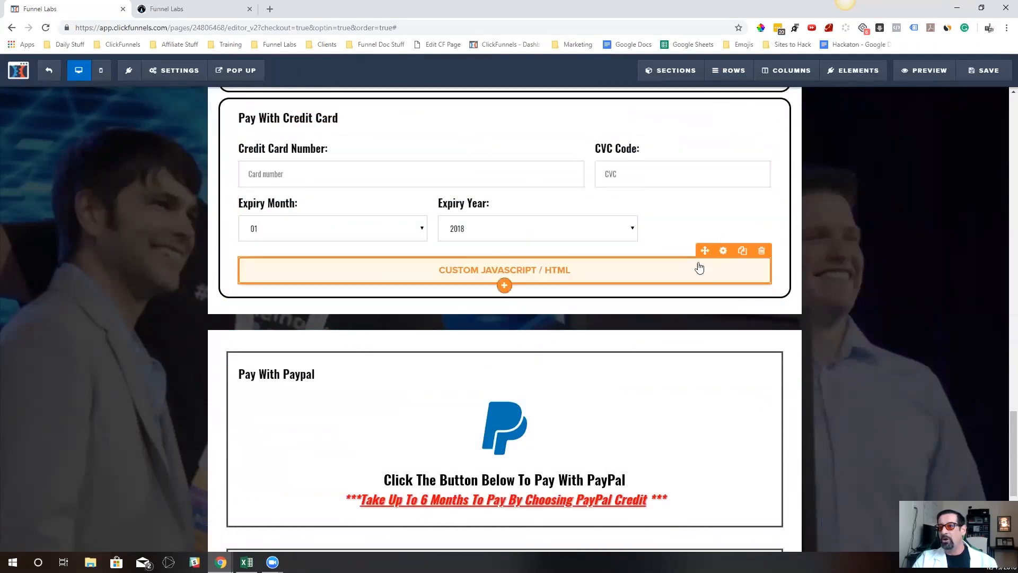
scroll(700, 266, down, 2)
scroll(705, 260, up, 1)
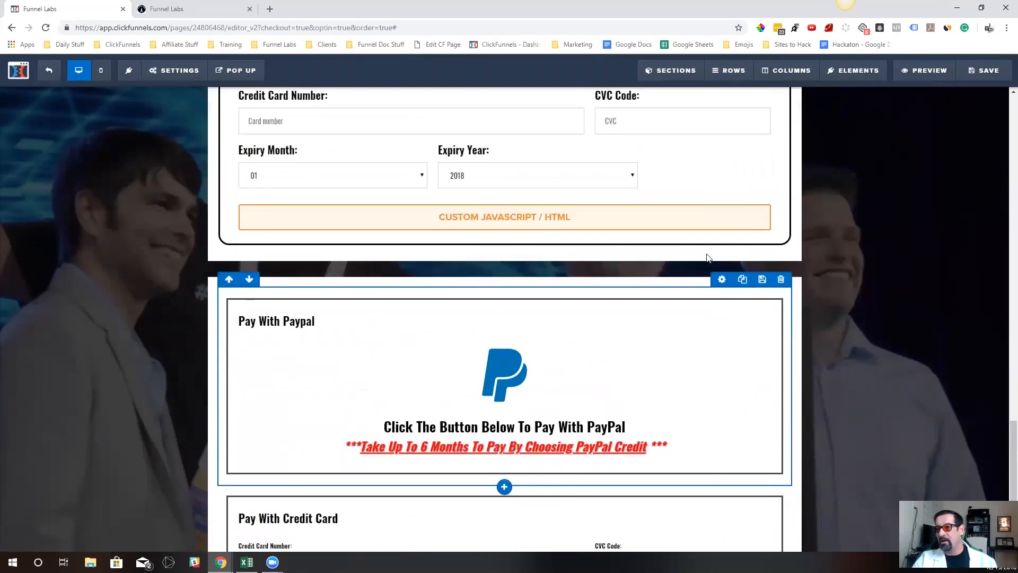
click(632, 221)
click(874, 196)
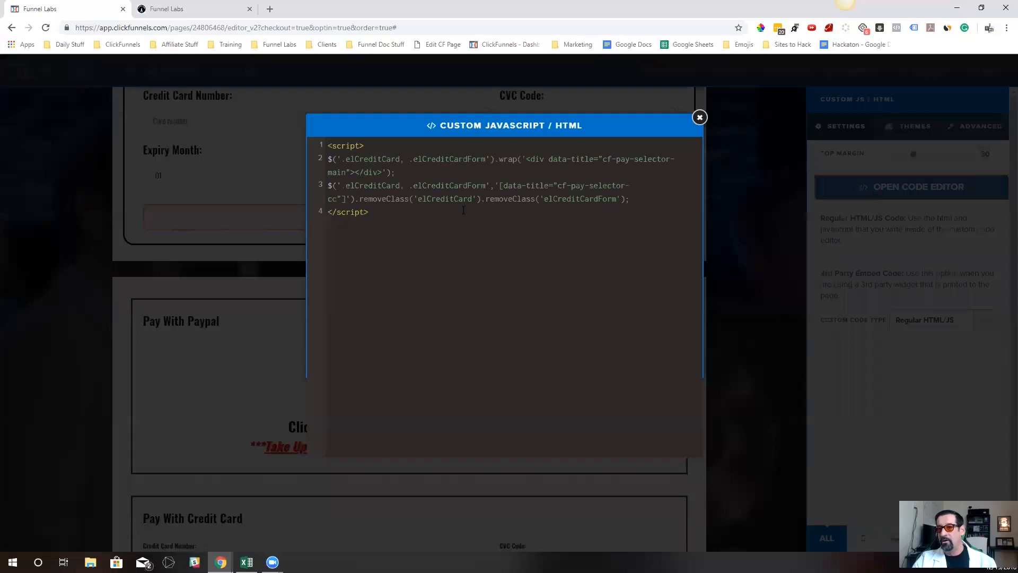
click(700, 118)
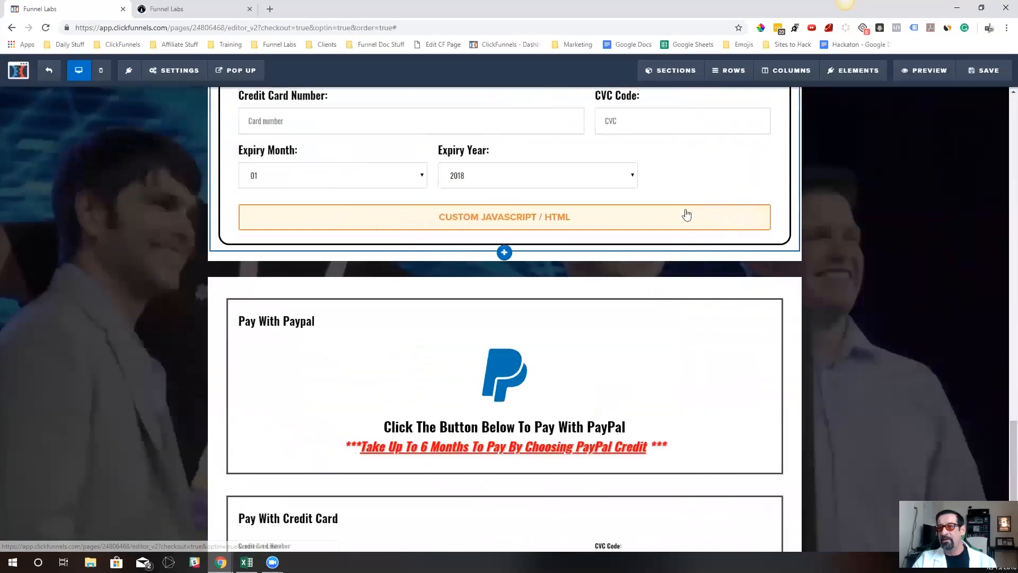
Clone the original row's custom JavaScript element and move the copy below the new credit card row's card fields
click(736, 197)
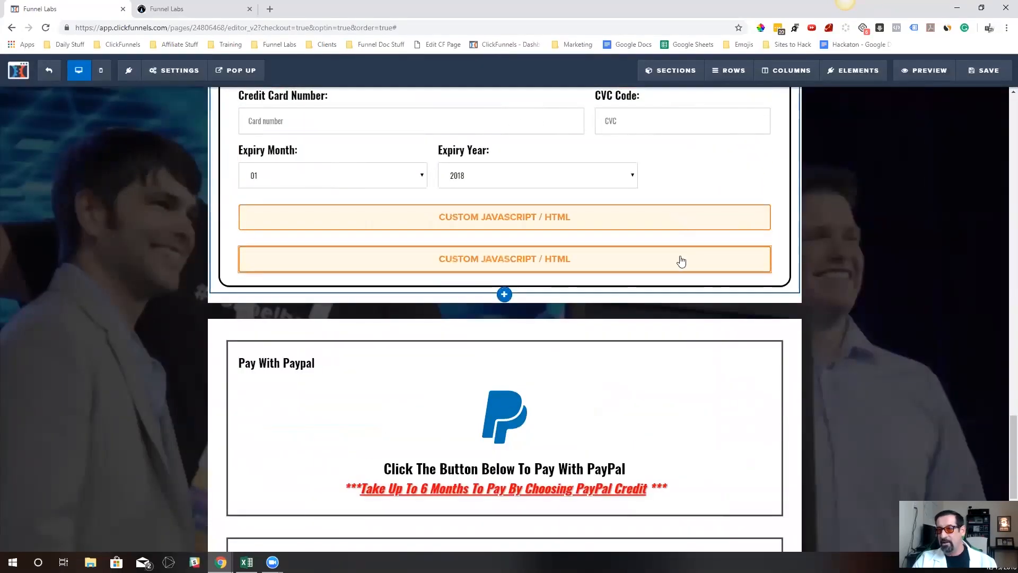
scroll(677, 259, down, 1)
drag(678, 200, 571, 459)
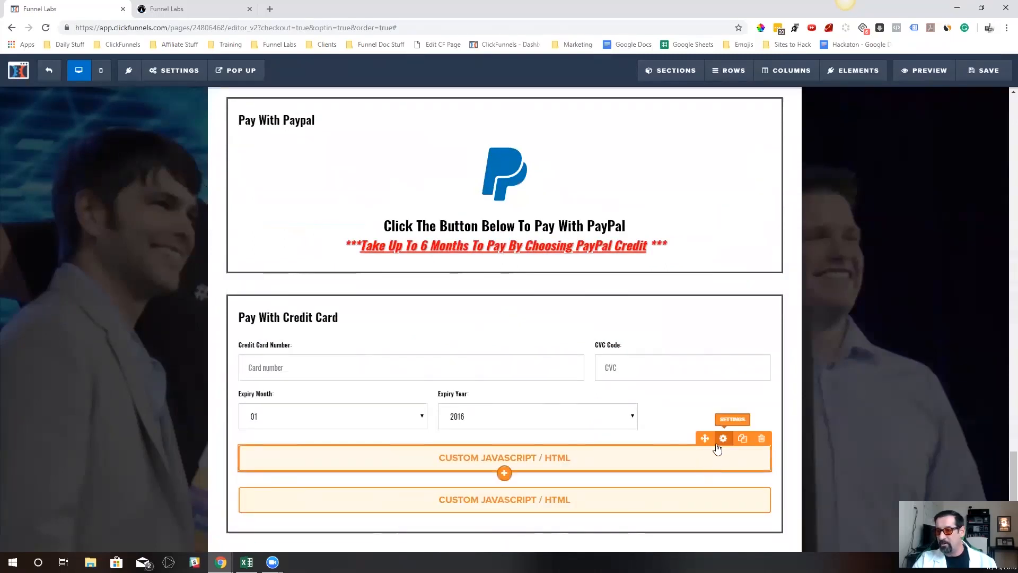
Check the code of the upper custom JavaScript element in the new credit card row and delete that element
click(714, 457)
click(942, 192)
click(738, 240)
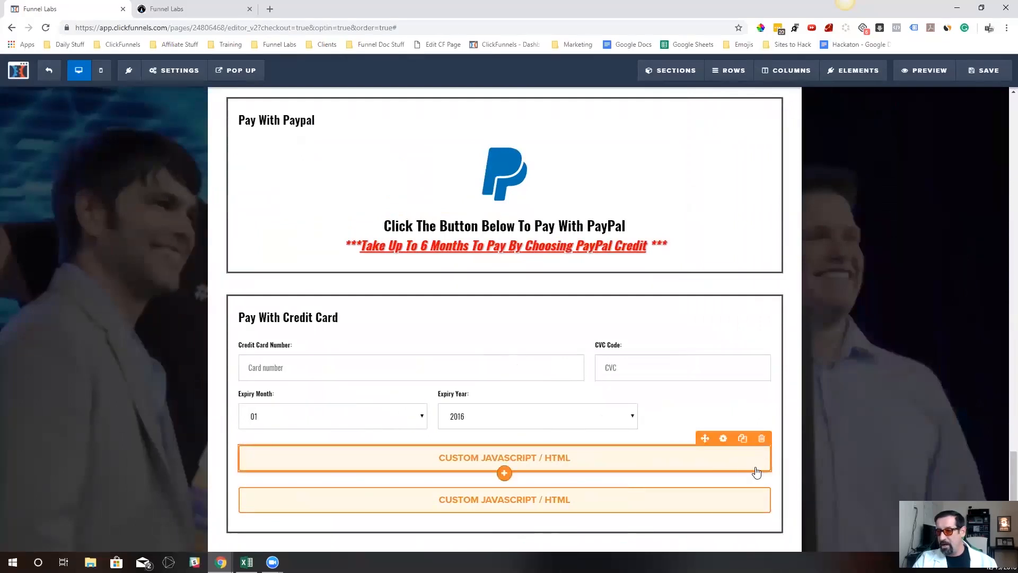
click(761, 438)
click(560, 87)
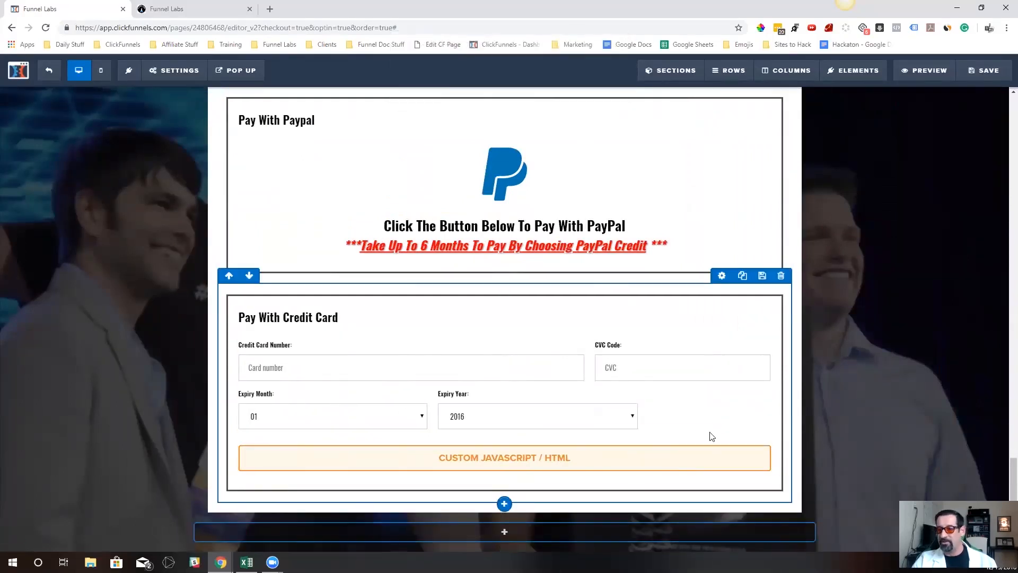
Compare the remaining custom JavaScript element with the one in the original credit card row and view the original's settings
scroll(666, 440, up, 4)
scroll(667, 443, down, 4)
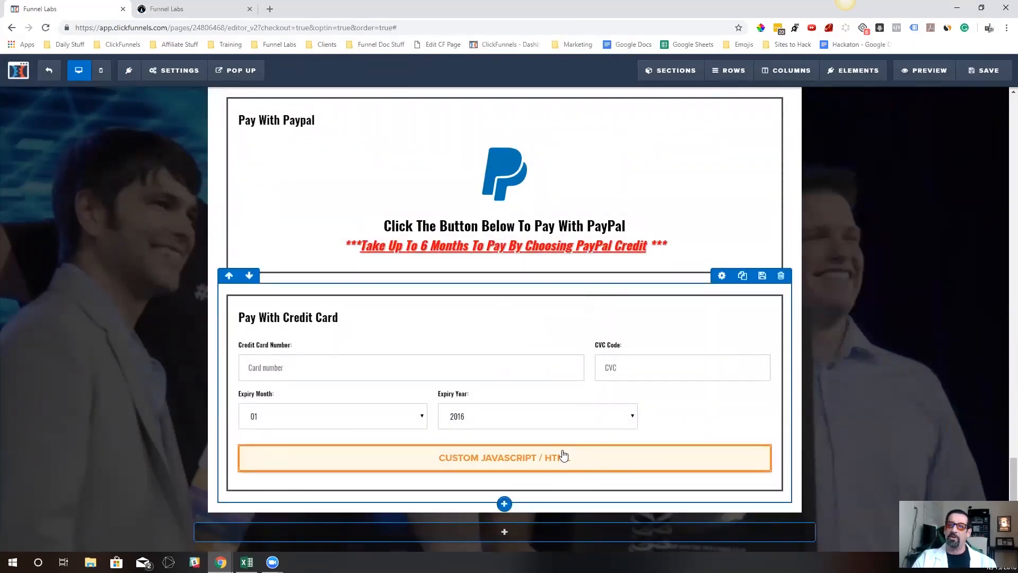
scroll(546, 449, up, 5)
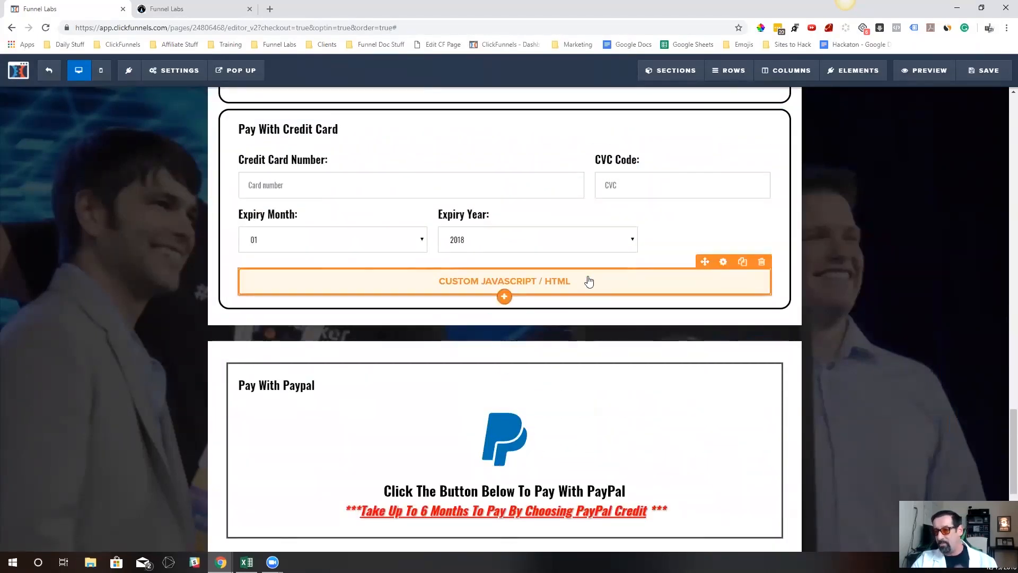
click(609, 284)
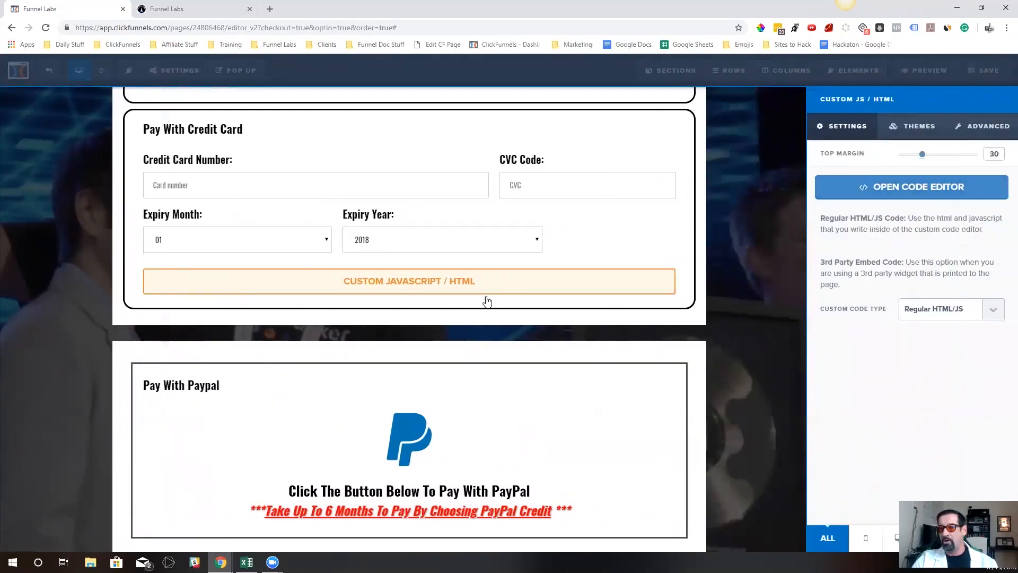
click(477, 332)
Set the CSS title of the new section's credit card row to cf-pay-selector-cc
scroll(463, 482, down, 4)
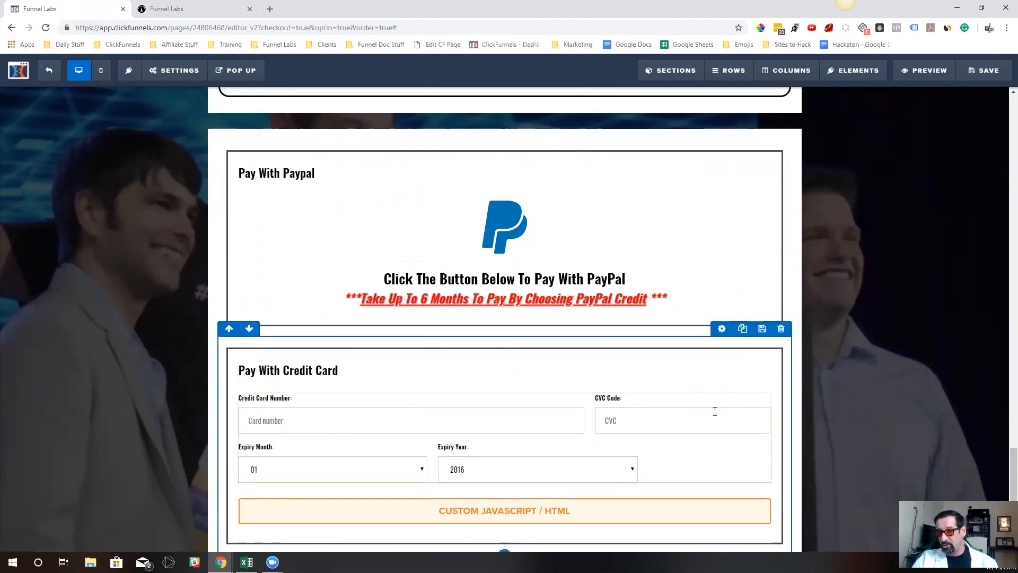
click(723, 329)
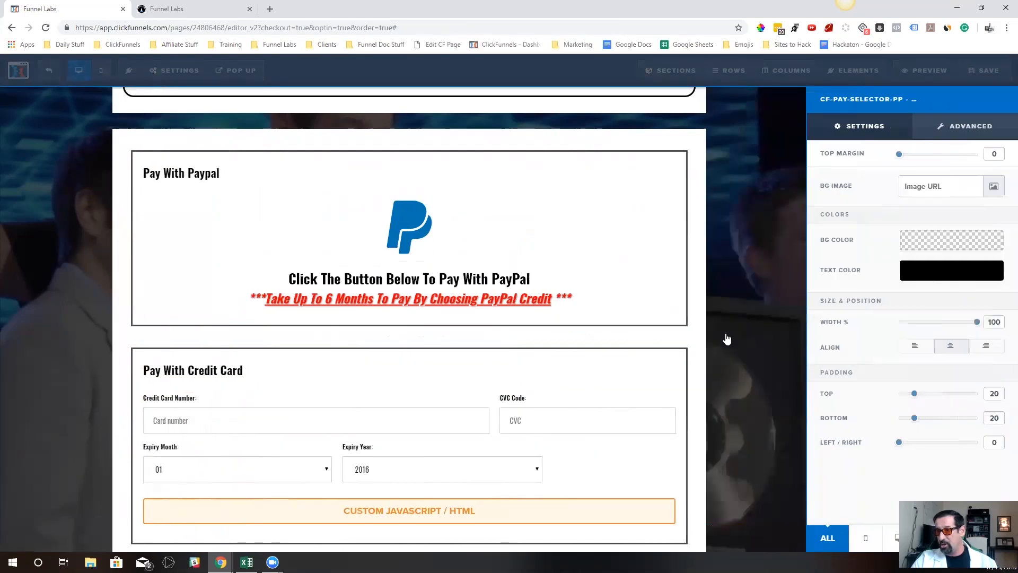
click(966, 538)
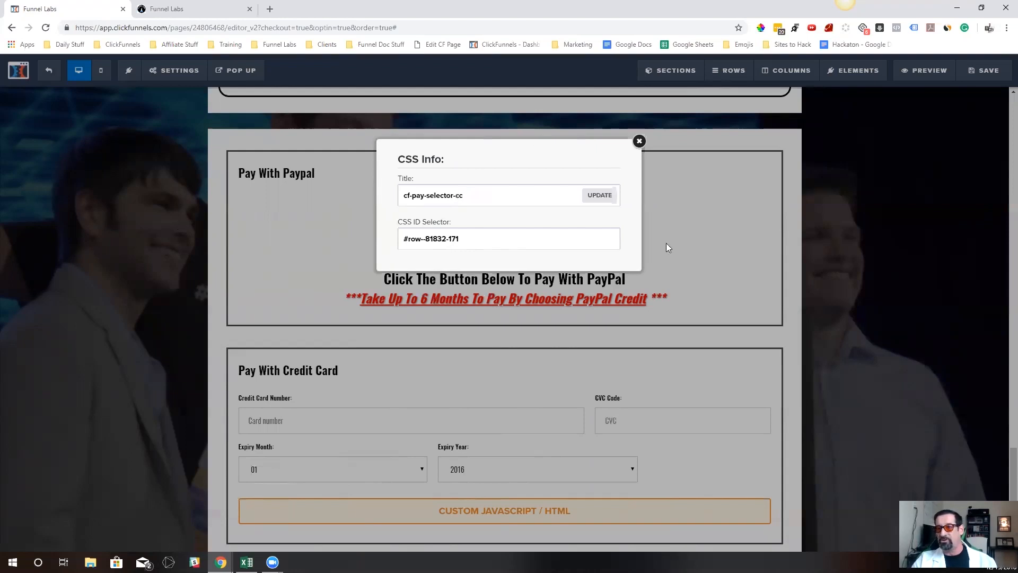
click(600, 196)
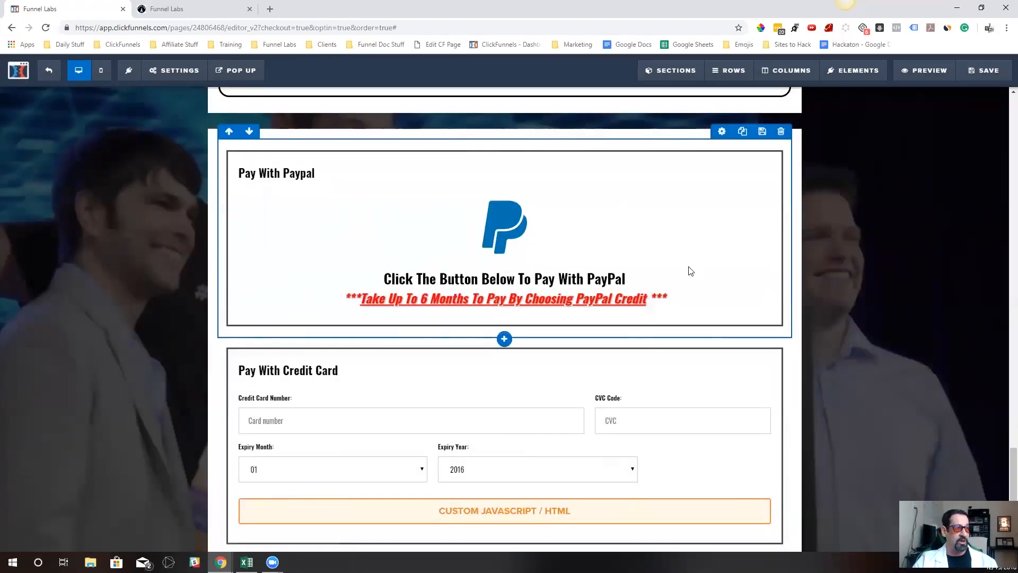
Set the CSS title of the section holding the new PayPal and credit card rows to cf-pay-selector-container
scroll(595, 227, down, 1)
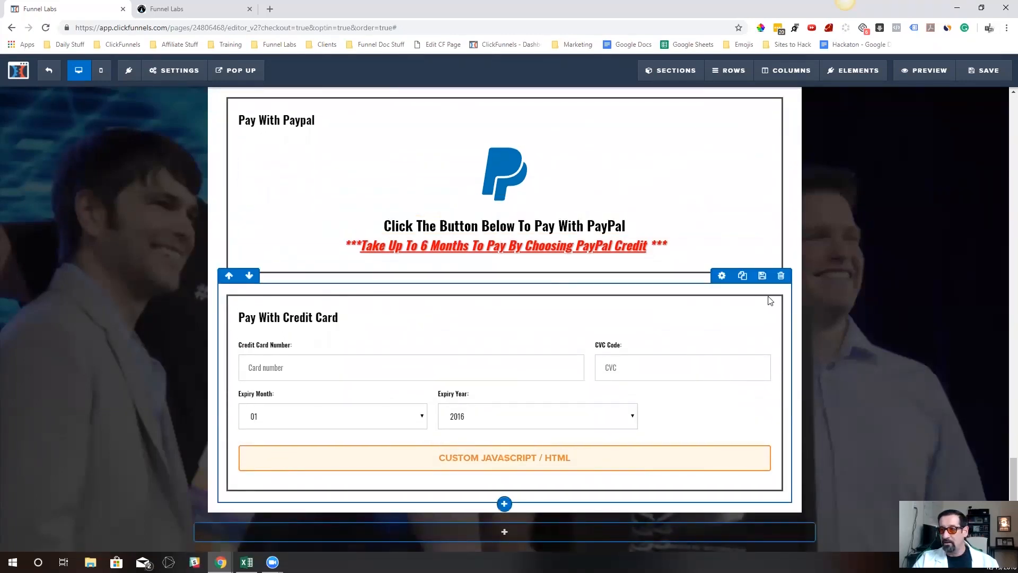
scroll(784, 186, up, 3)
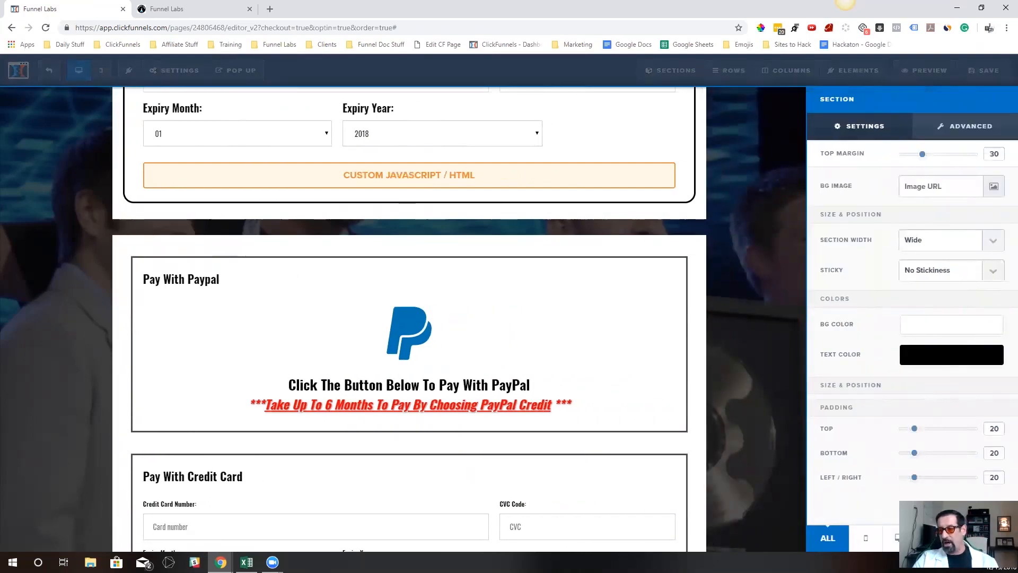
click(981, 538)
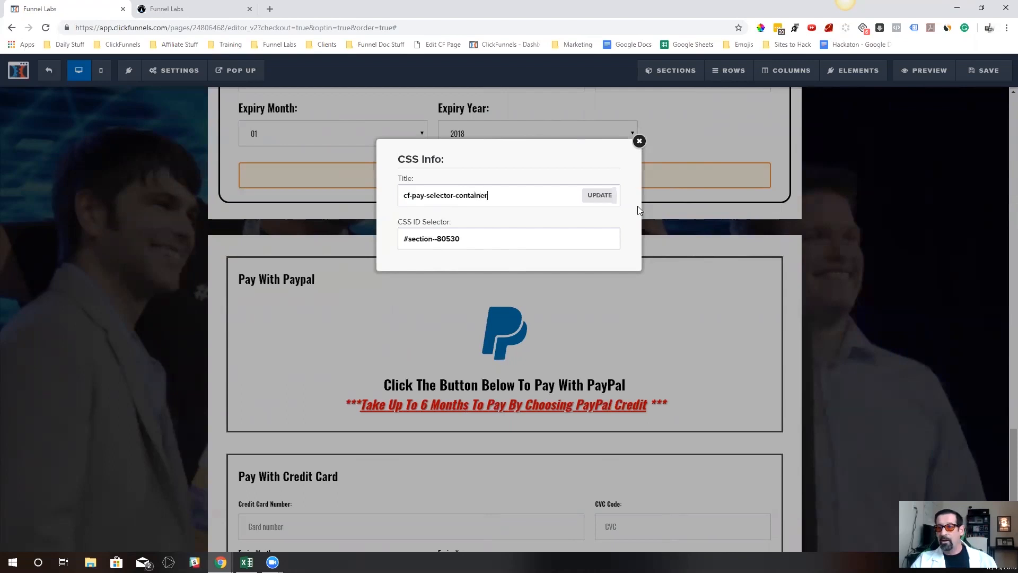
click(596, 202)
Hide the credit card form and the product selector above the Join Funnel Labs Today button in the main order form
scroll(688, 369, down, 3)
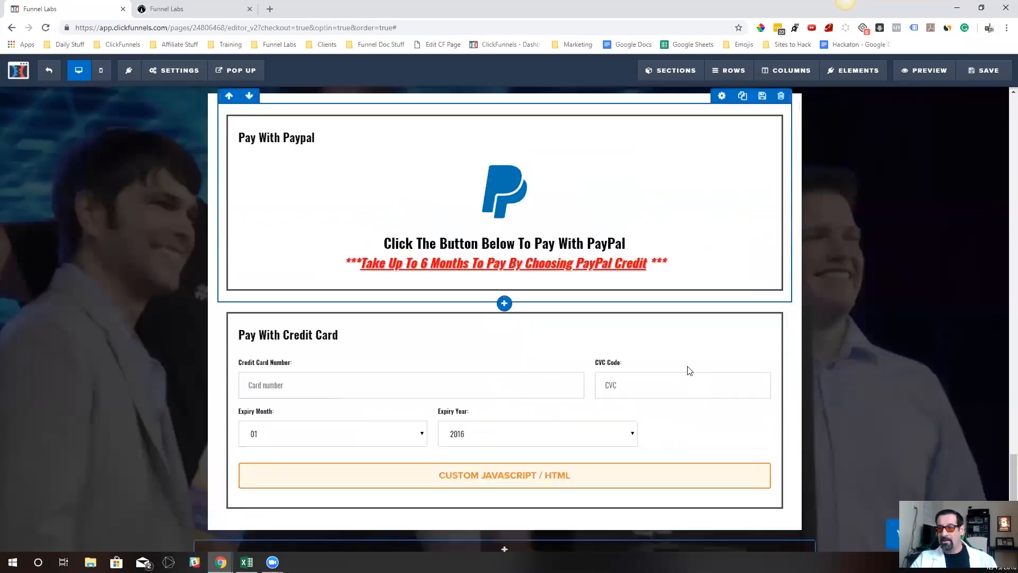
scroll(682, 286, up, 4)
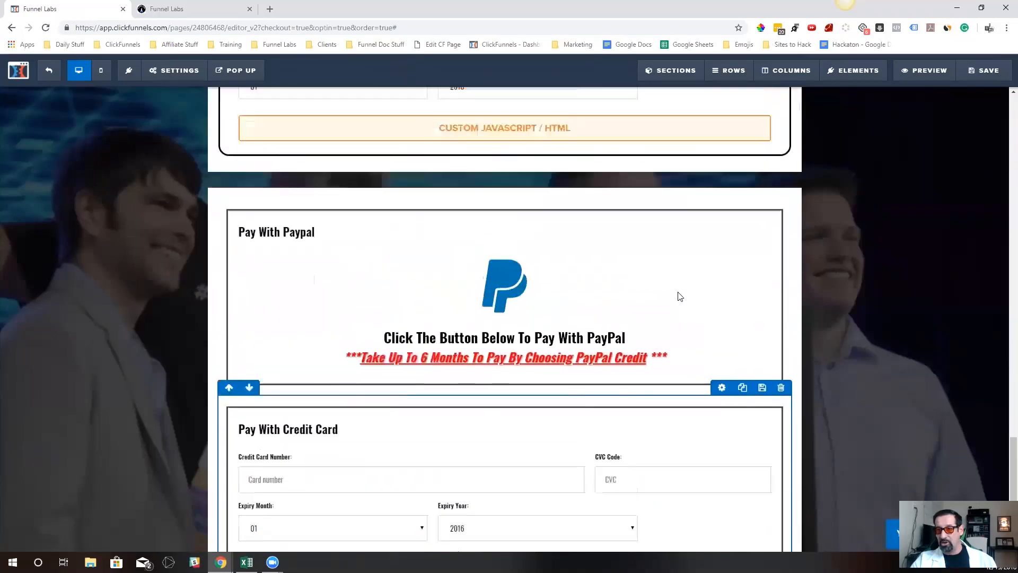
scroll(768, 353, down, 3)
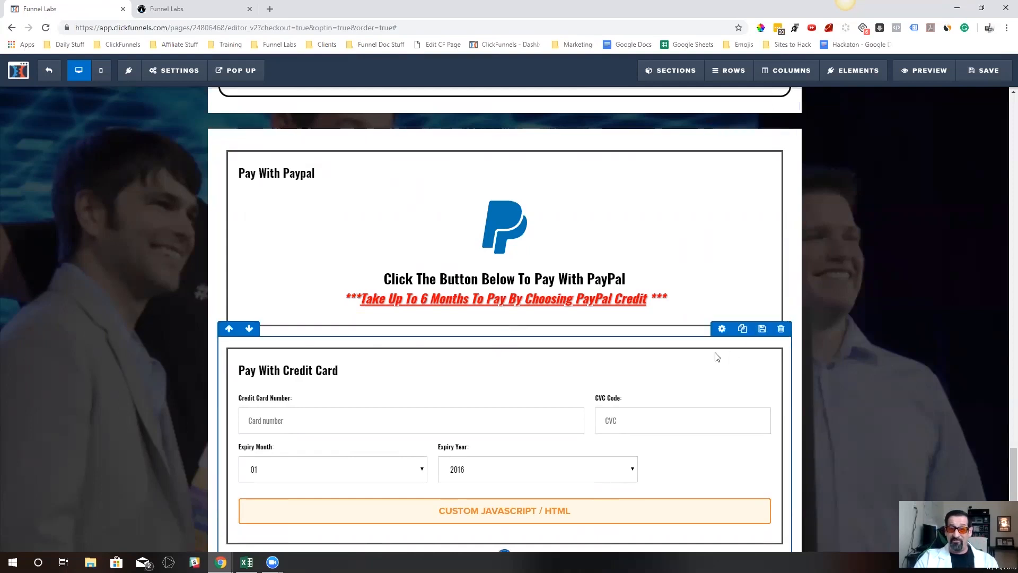
scroll(721, 249, up, 3)
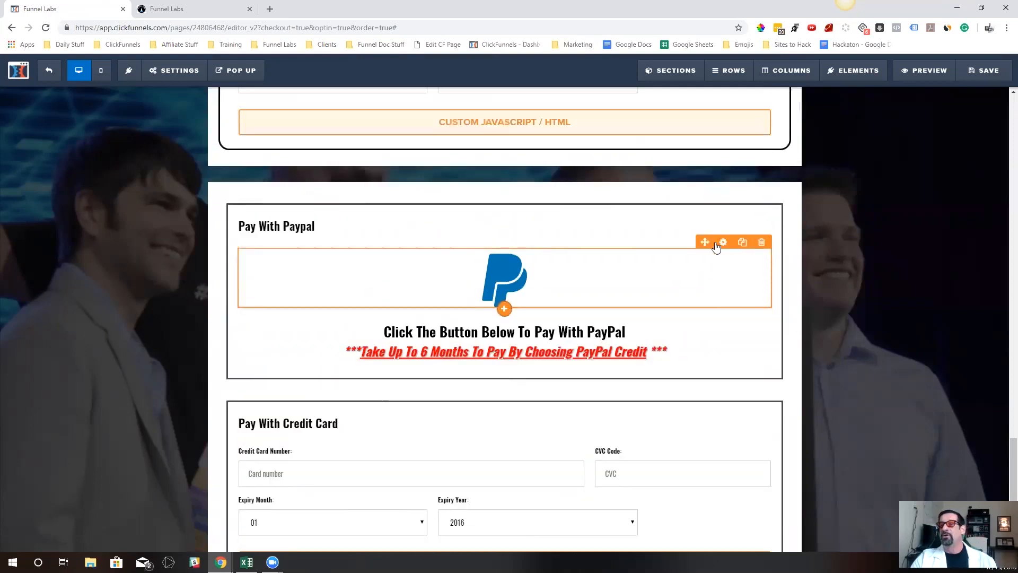
scroll(753, 236, down, 2)
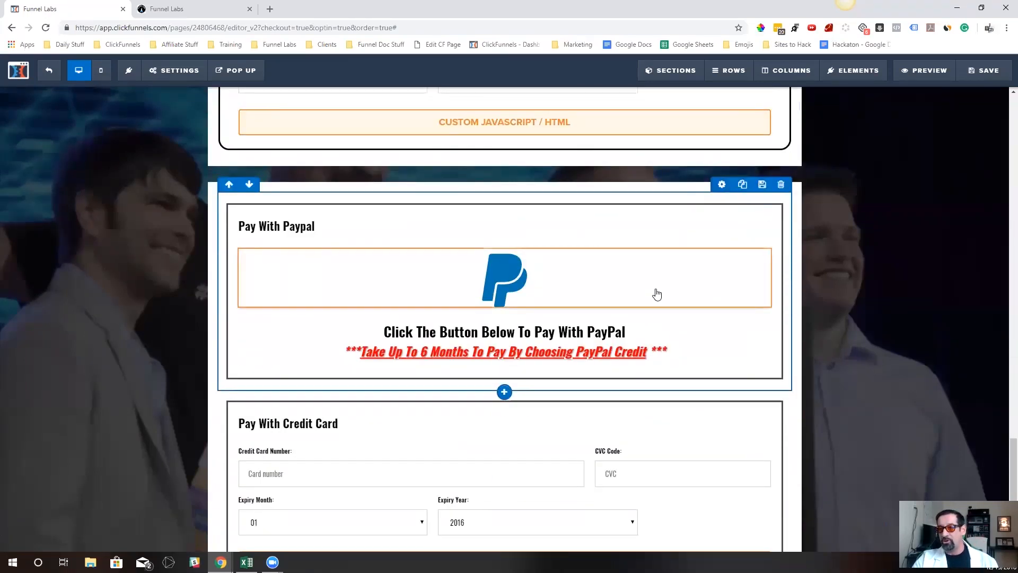
scroll(655, 290, up, 5)
scroll(656, 288, down, 5)
scroll(654, 296, up, 3)
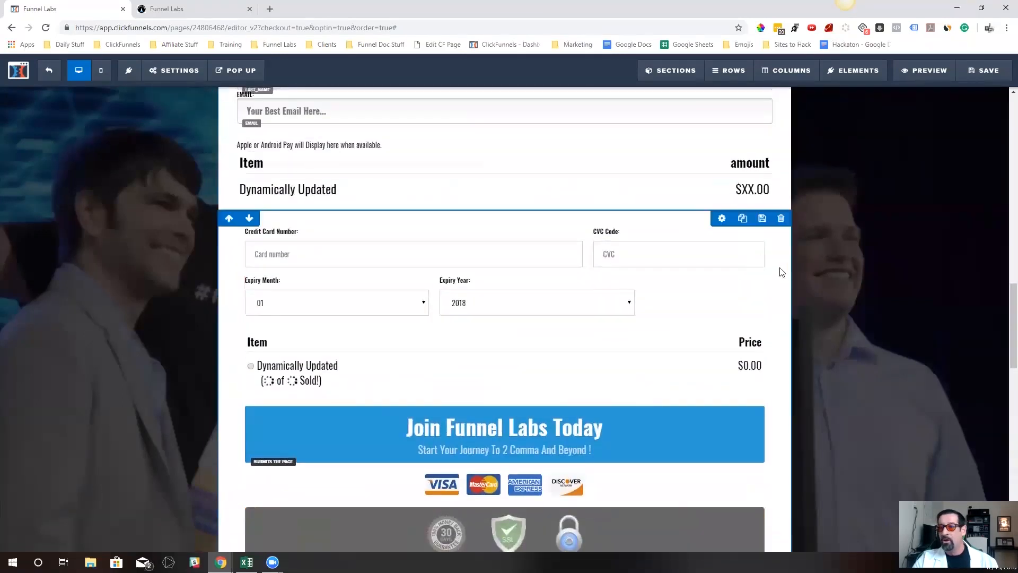
click(717, 220)
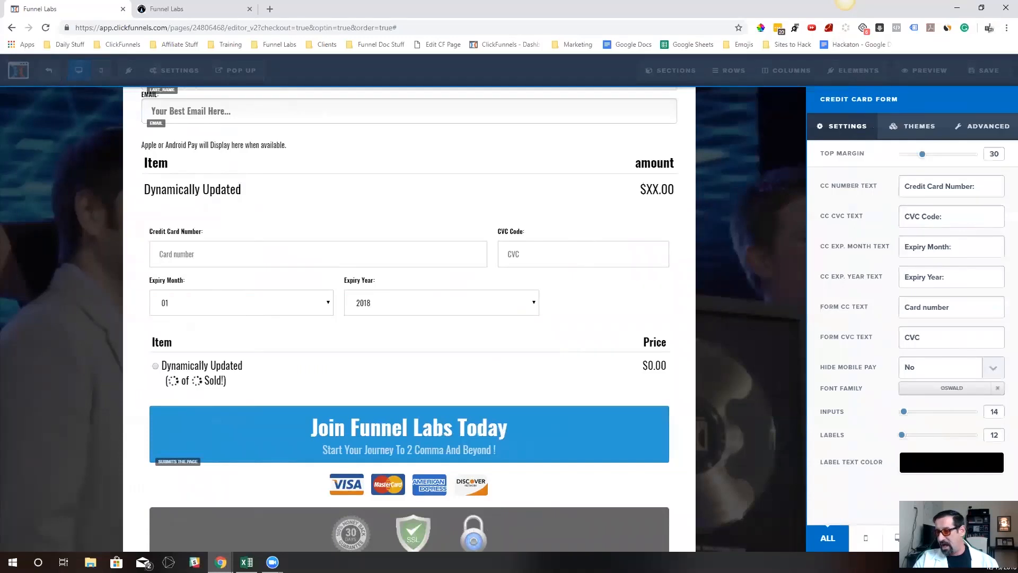
click(991, 539)
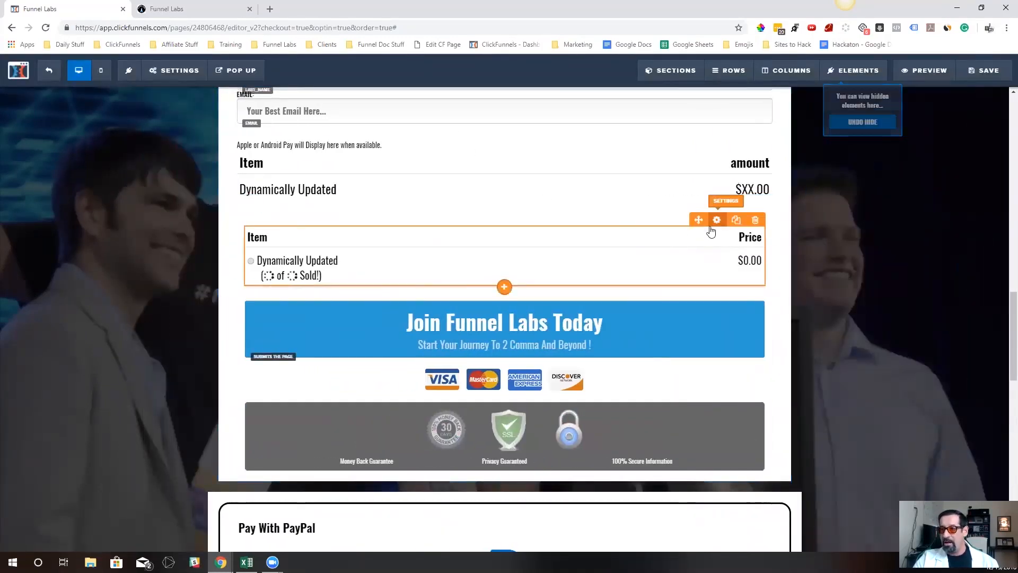
click(717, 220)
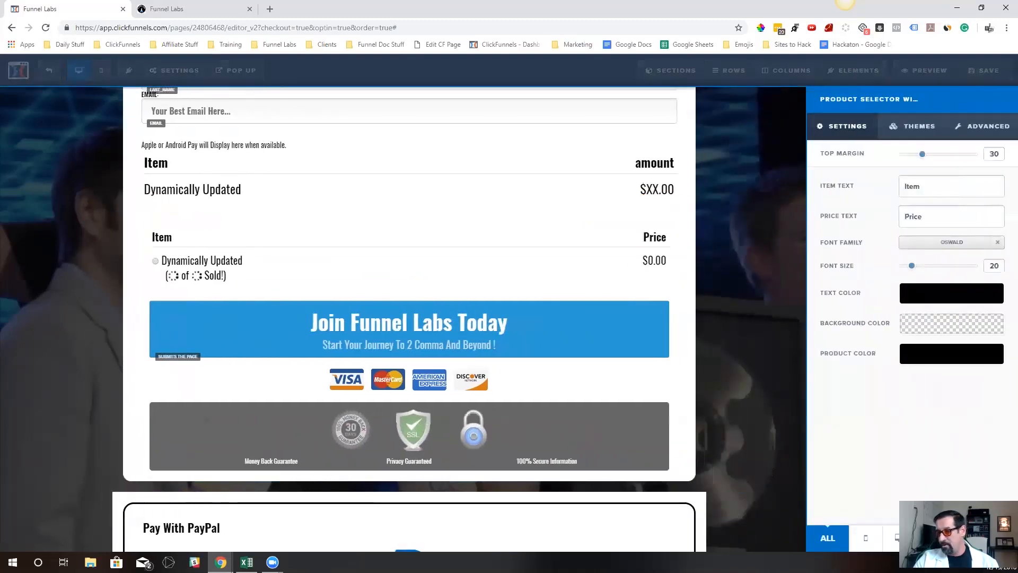
click(990, 538)
Delete the original section with the rounded PayPal and credit card rows
scroll(557, 185, down, 4)
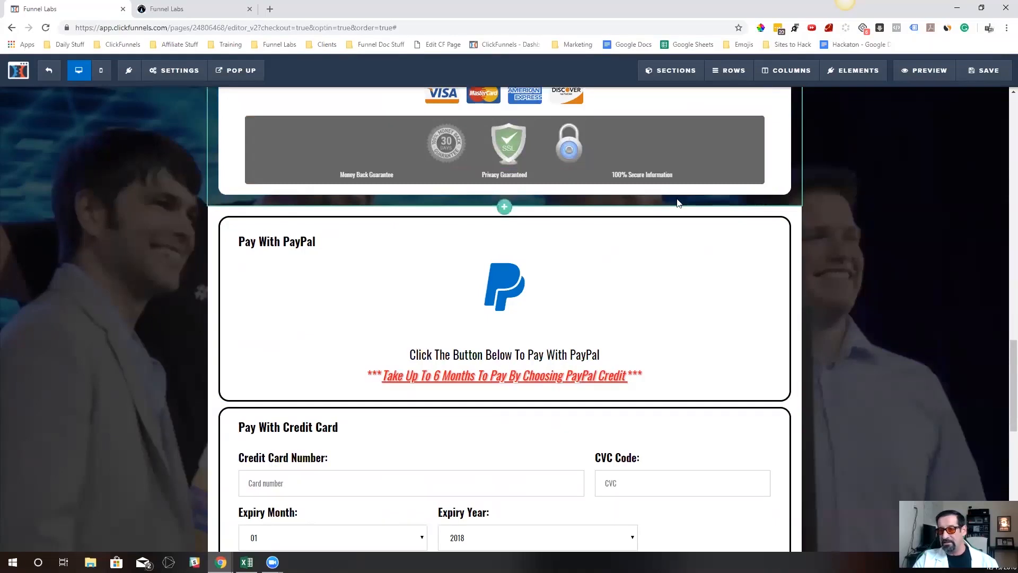
scroll(677, 203, down, 8)
scroll(654, 334, up, 6)
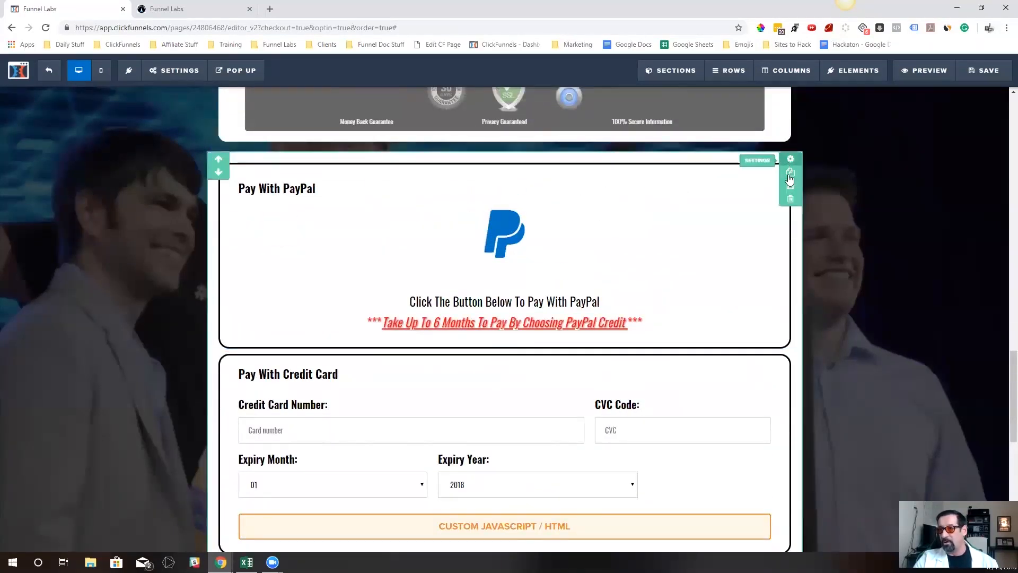
click(791, 198)
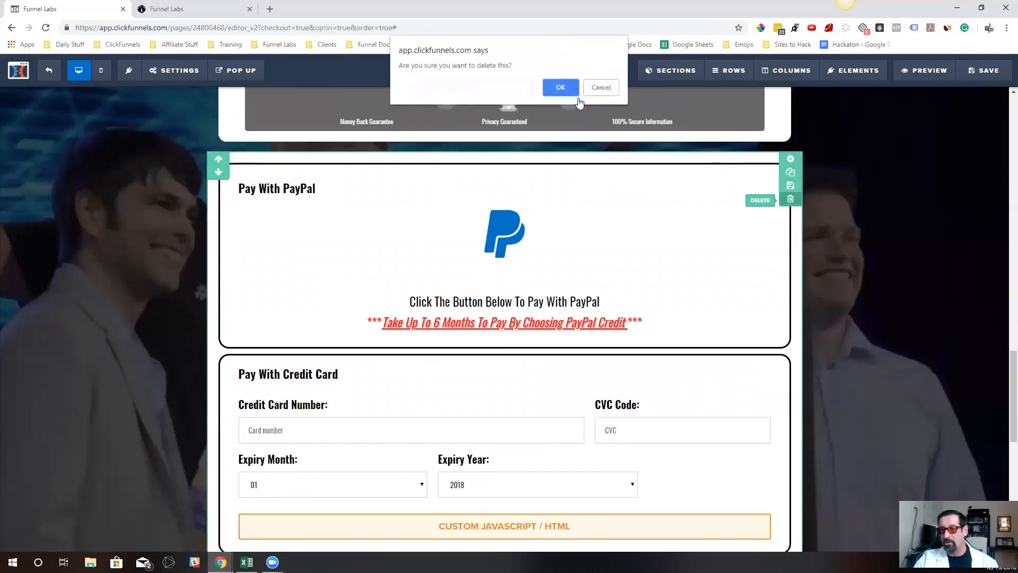
click(563, 89)
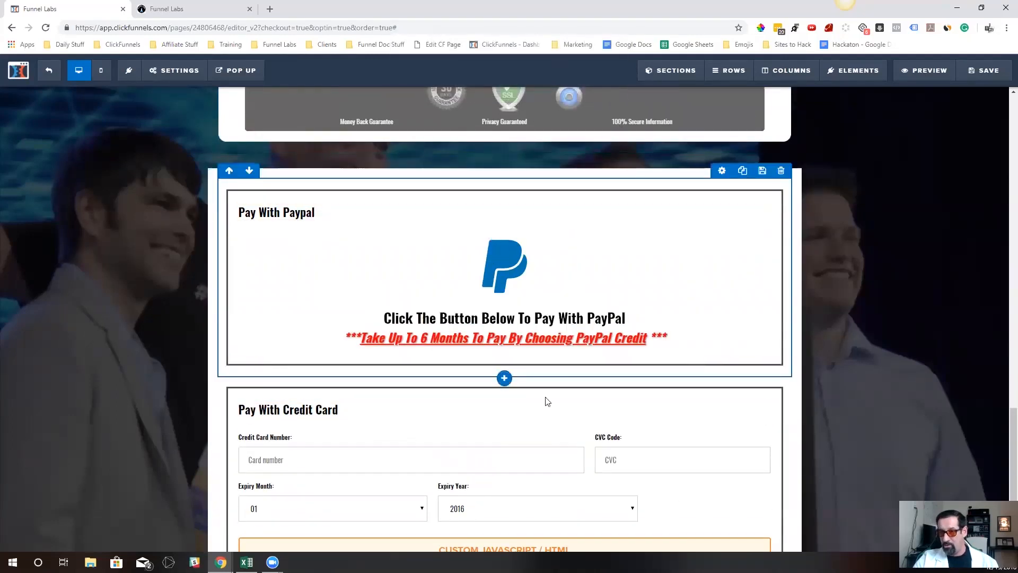
Hide the cf-pay-selector-container section and save the page
scroll(697, 278, down, 2)
scroll(701, 278, up, 3)
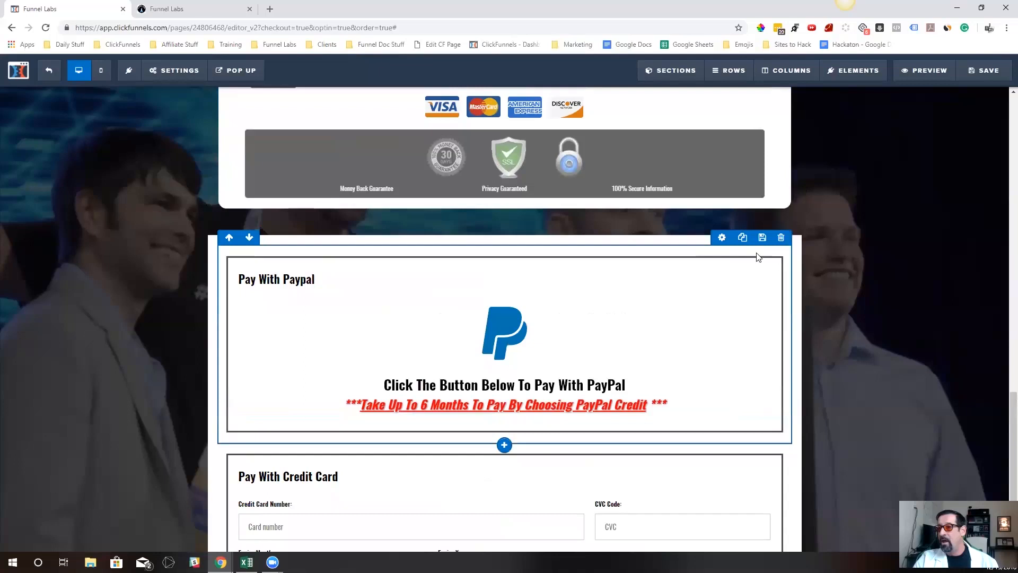
click(790, 242)
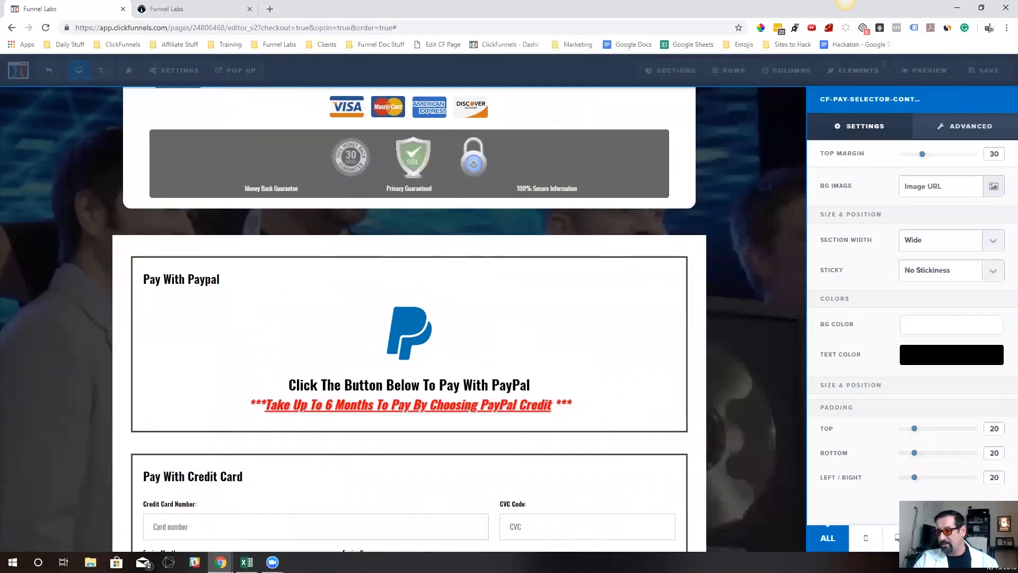
click(968, 538)
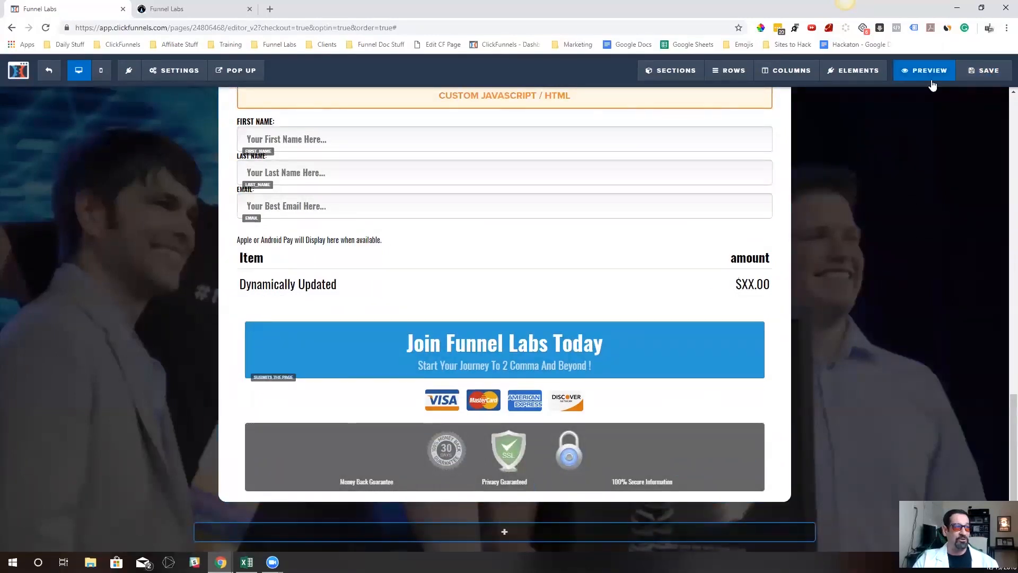
click(977, 73)
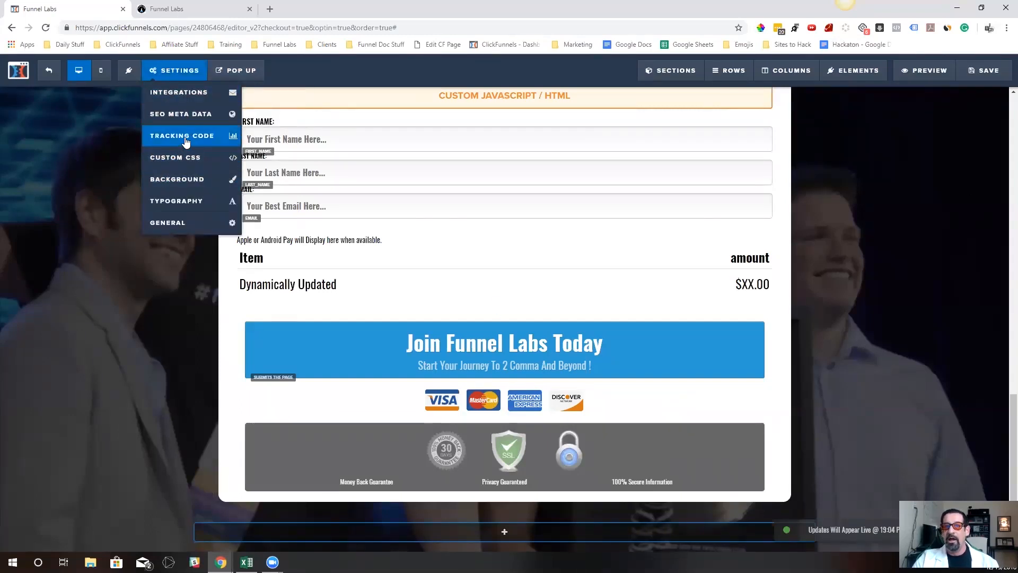
Examine the PayPal and credit card product IDs in the product configuration of the page's footer tracking code
click(183, 137)
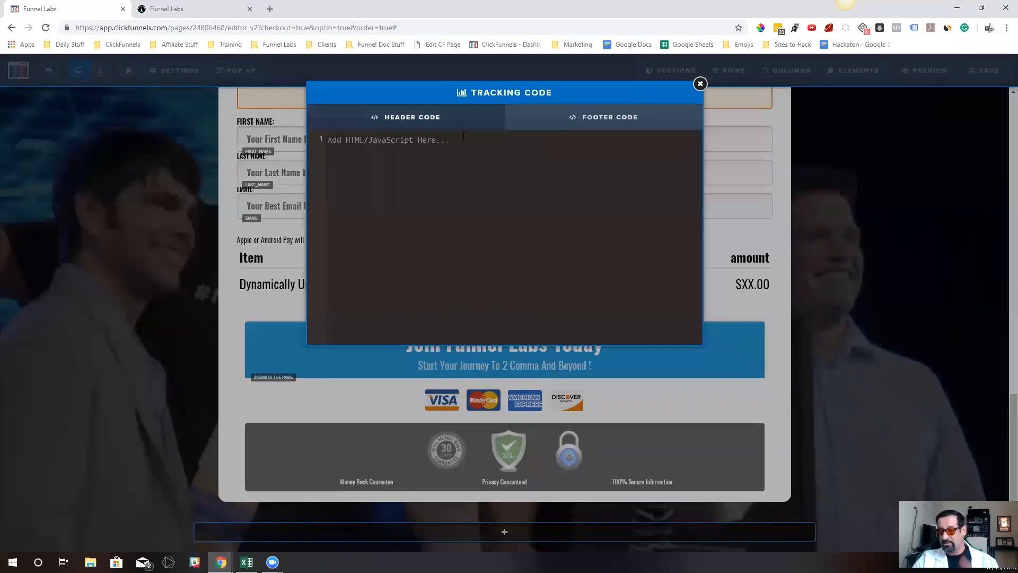
click(167, 87)
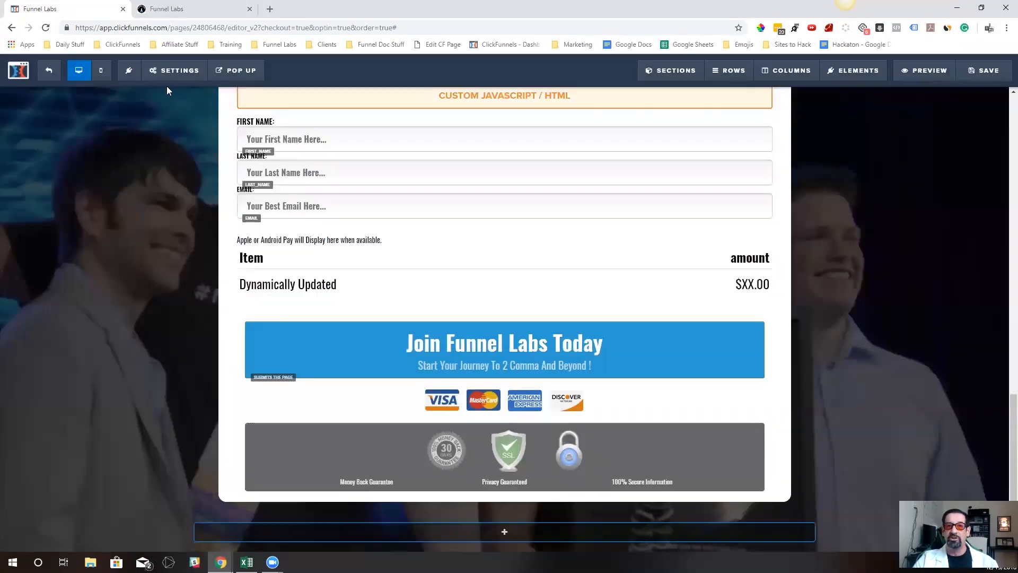
mouse_move(171, 84)
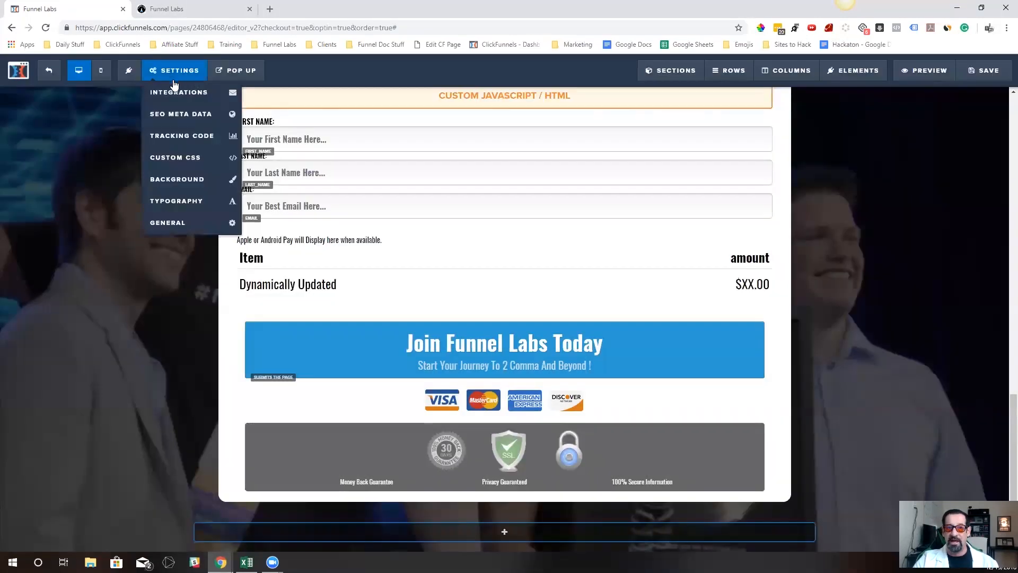
click(208, 142)
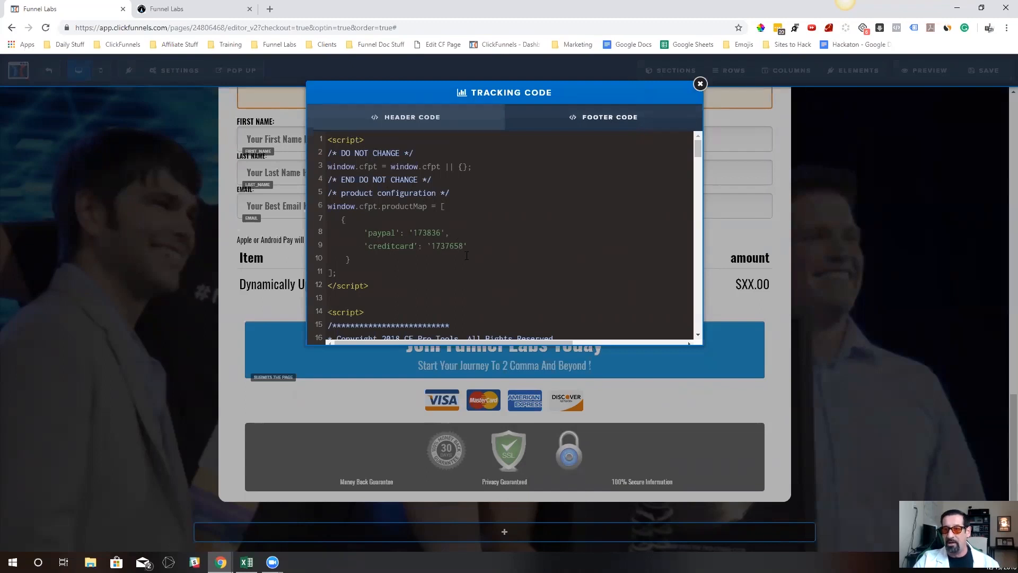
drag(415, 232, 442, 233)
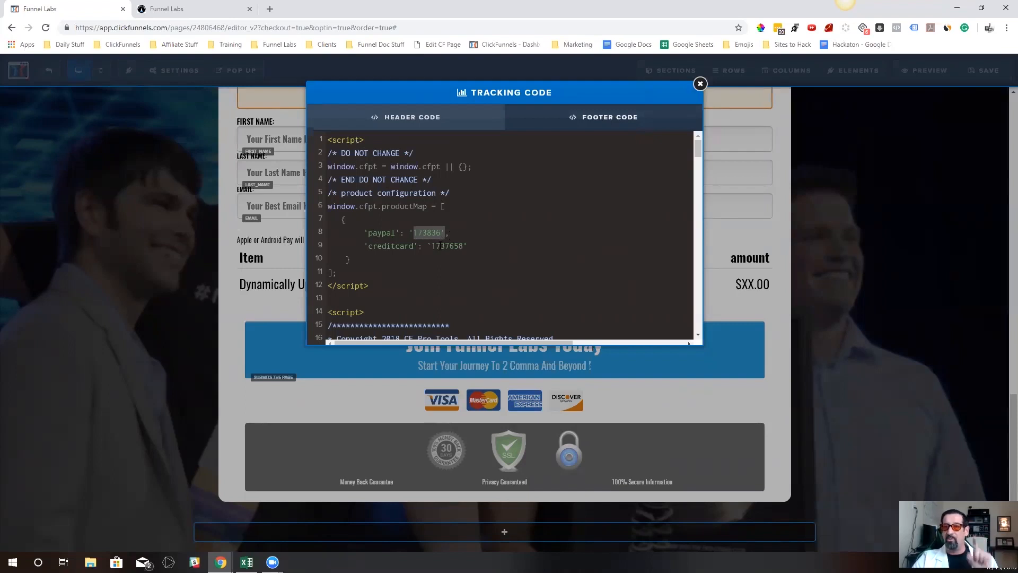
click(360, 224)
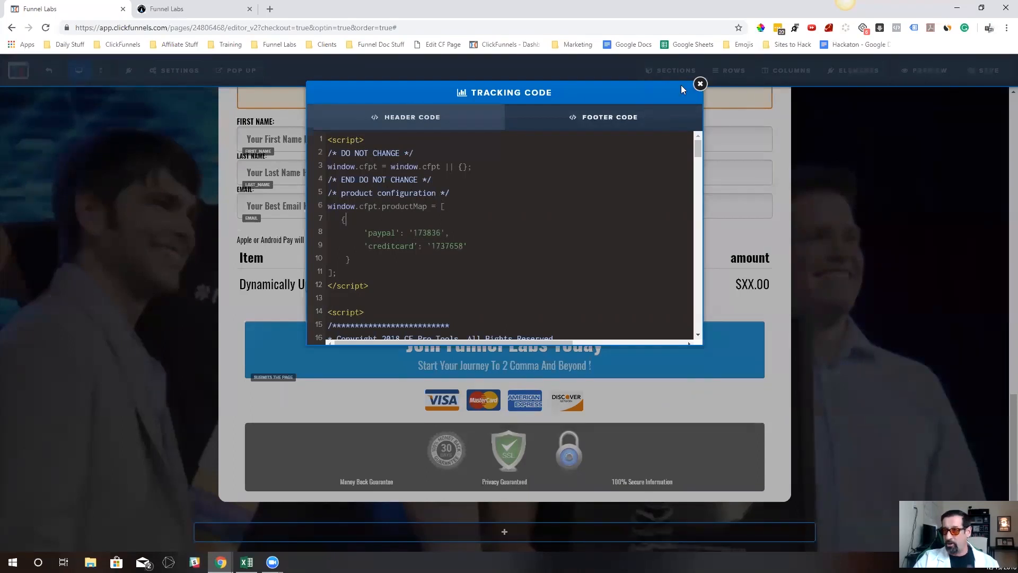
click(700, 84)
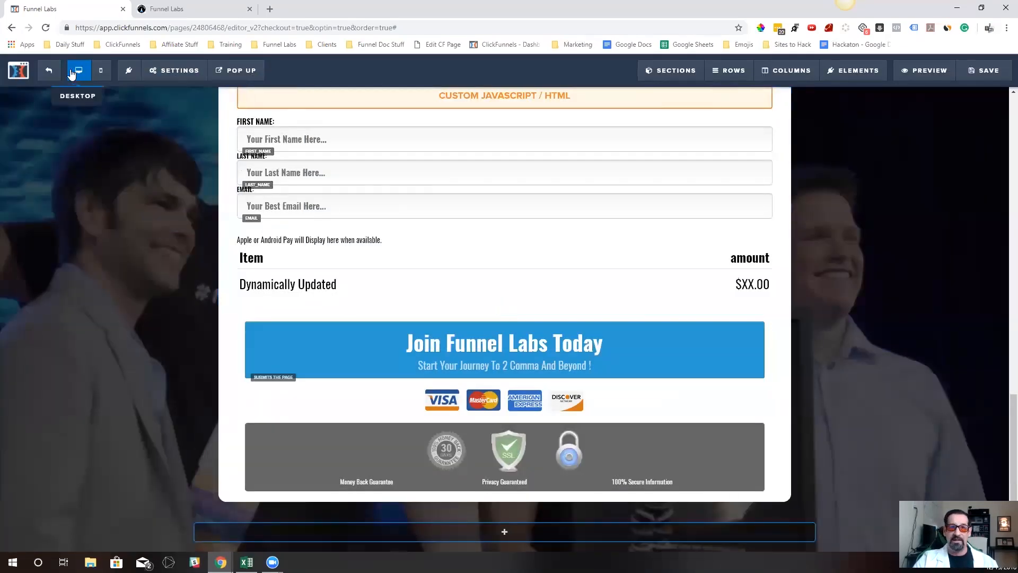
Leave the page editor and inspect the settings of the order form's Funnel Labs ($997) and Funnel Labs ($997) Pay Pal products
click(18, 70)
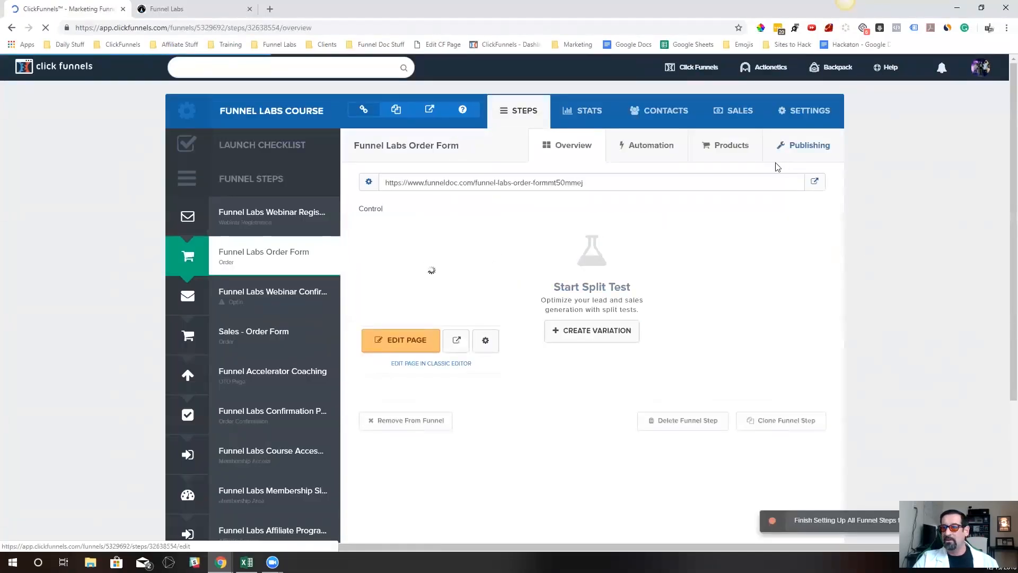
click(745, 145)
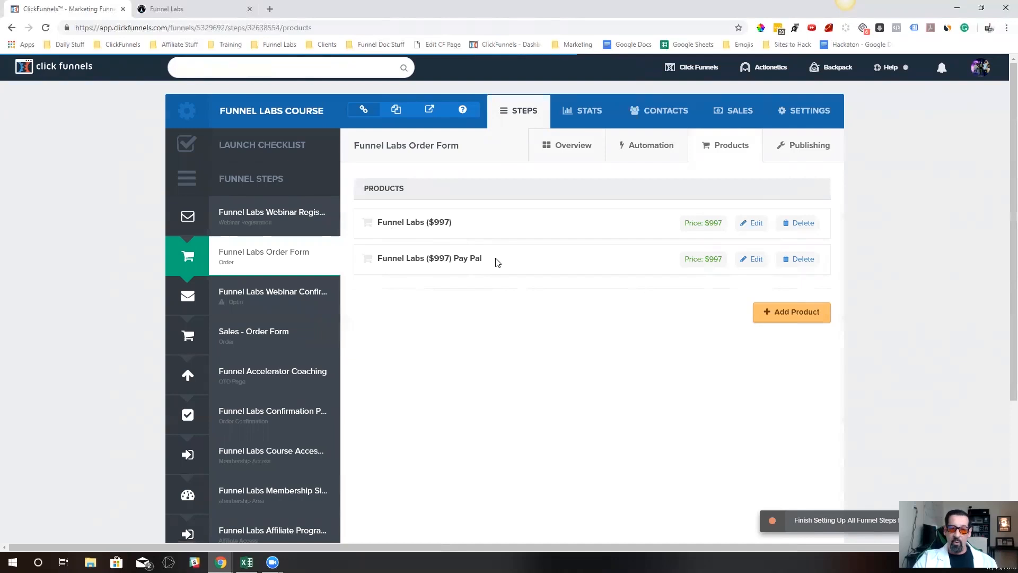
click(760, 225)
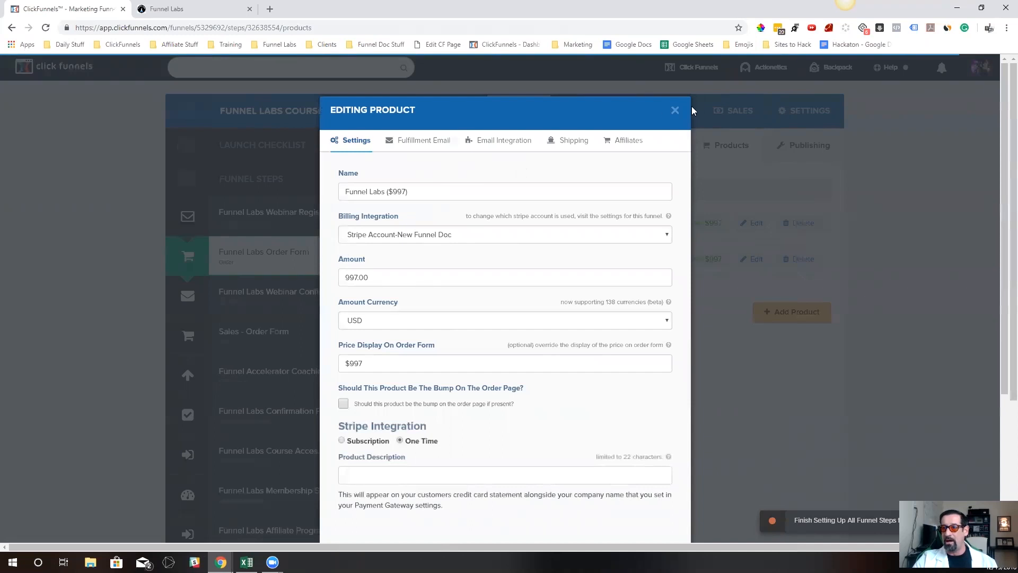
click(676, 110)
click(753, 259)
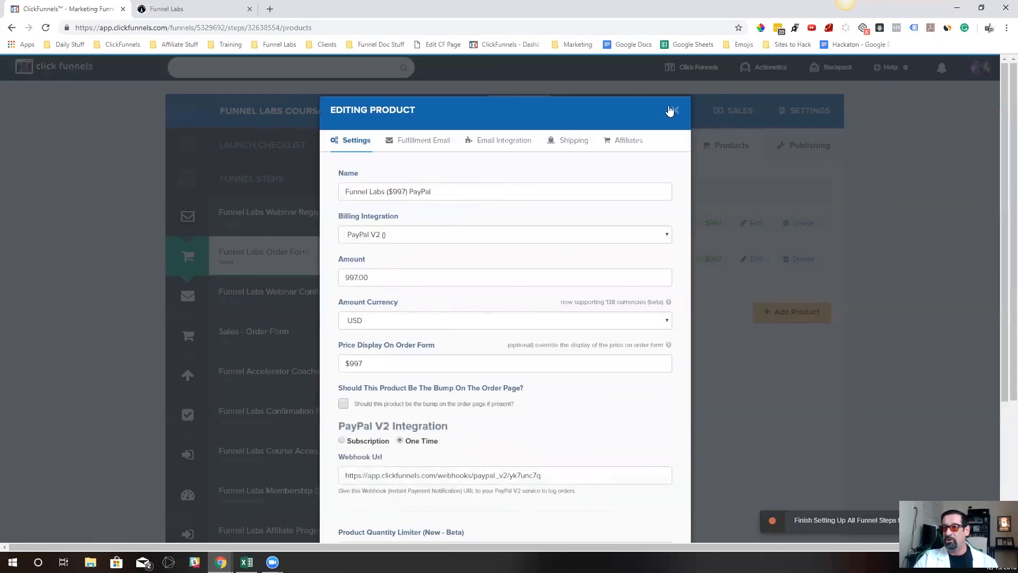
Close the product settings, reopen the Funnel Labs Order Form in the page editor and review the product IDs in its tracking code
click(675, 110)
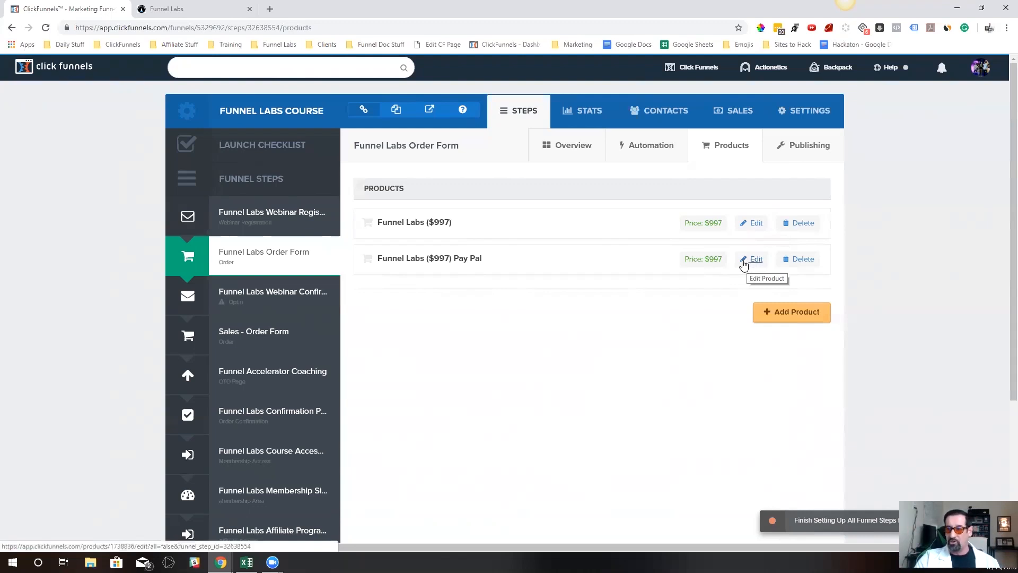
click(251, 258)
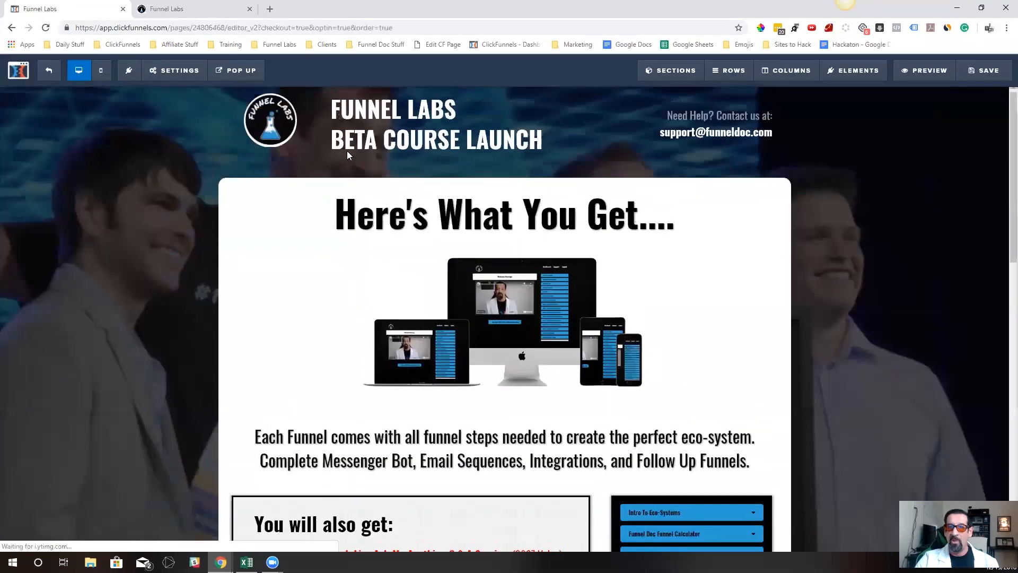
mouse_move(181, 69)
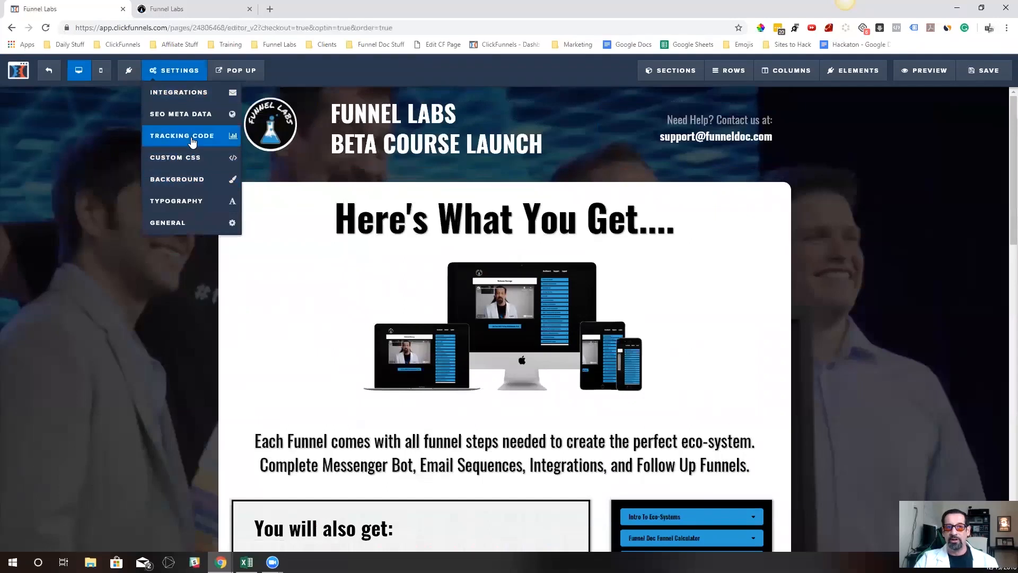
click(189, 138)
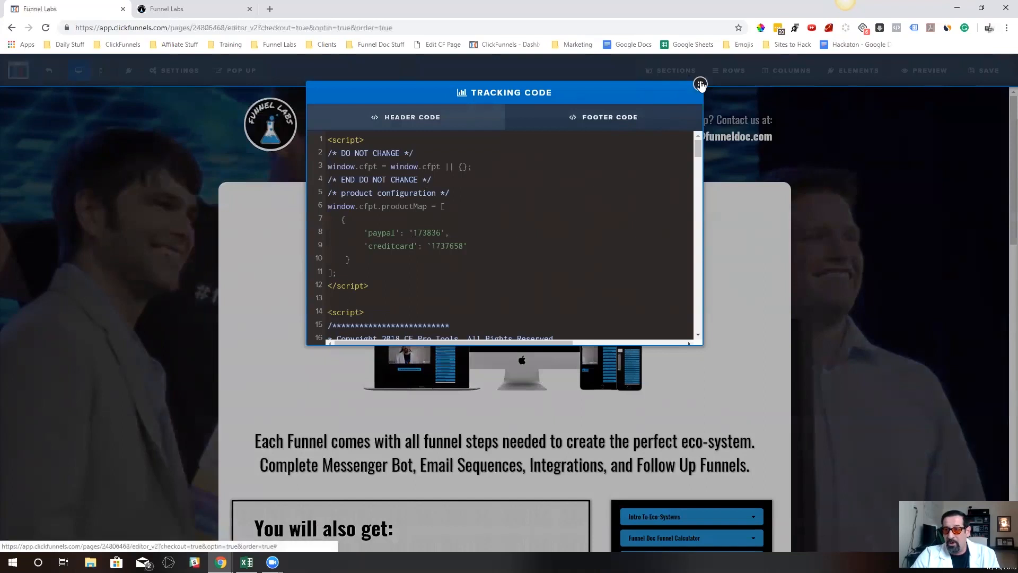
click(701, 85)
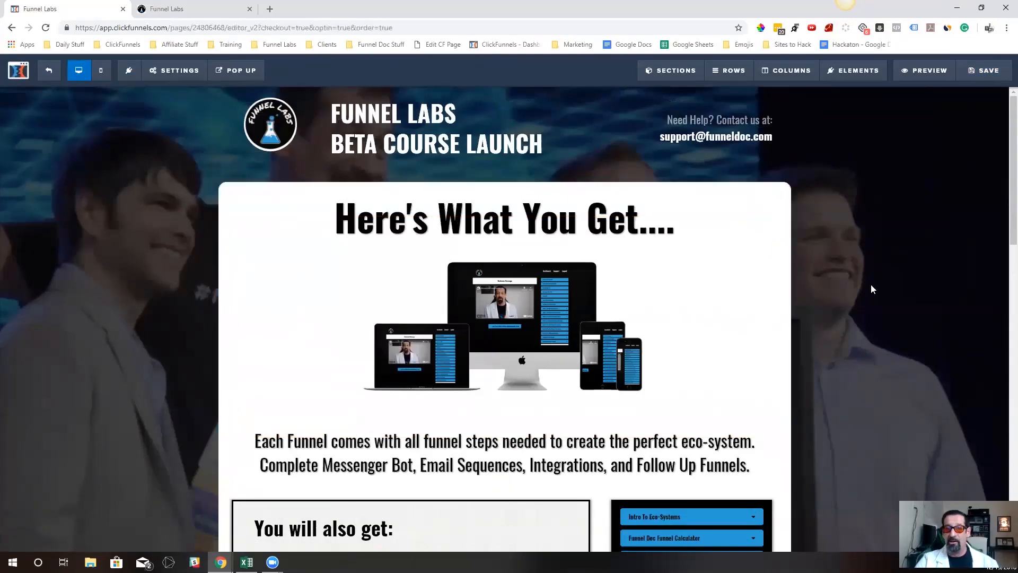
Save the page and test switching between Pay With Credit Card and Pay With Paypal in a fresh preview
click(996, 76)
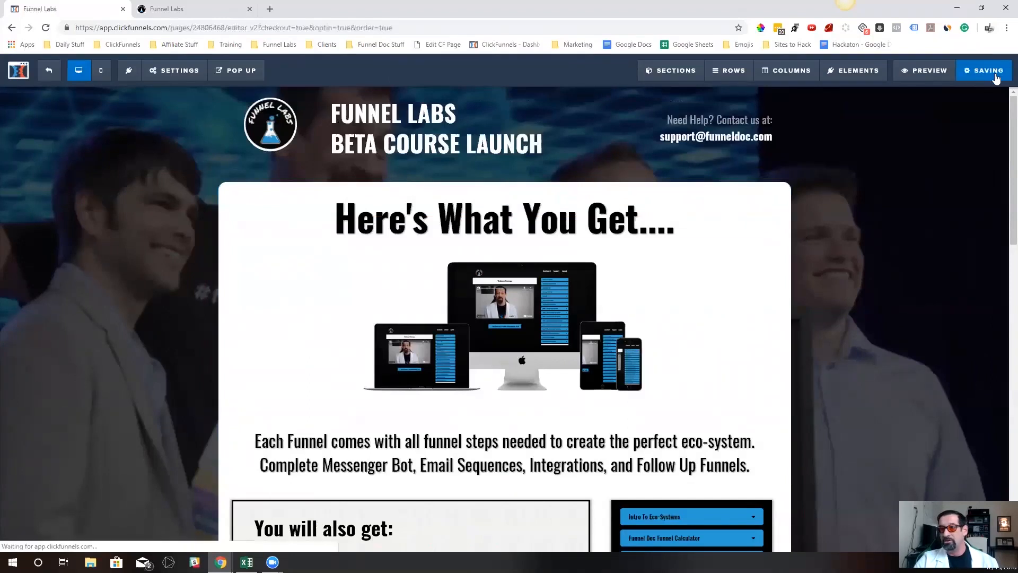
click(250, 9)
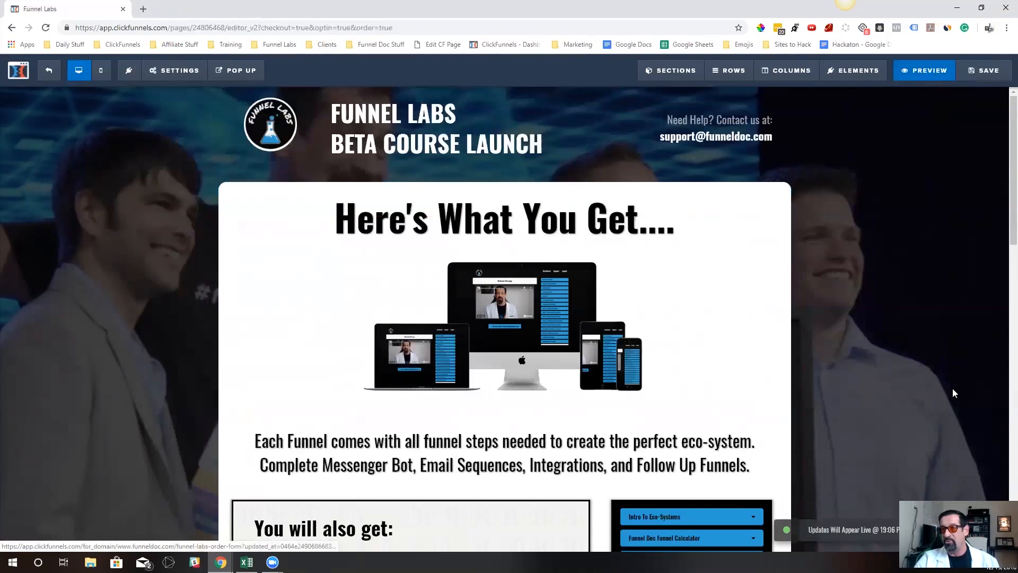
click(928, 78)
scroll(501, 211, down, 14)
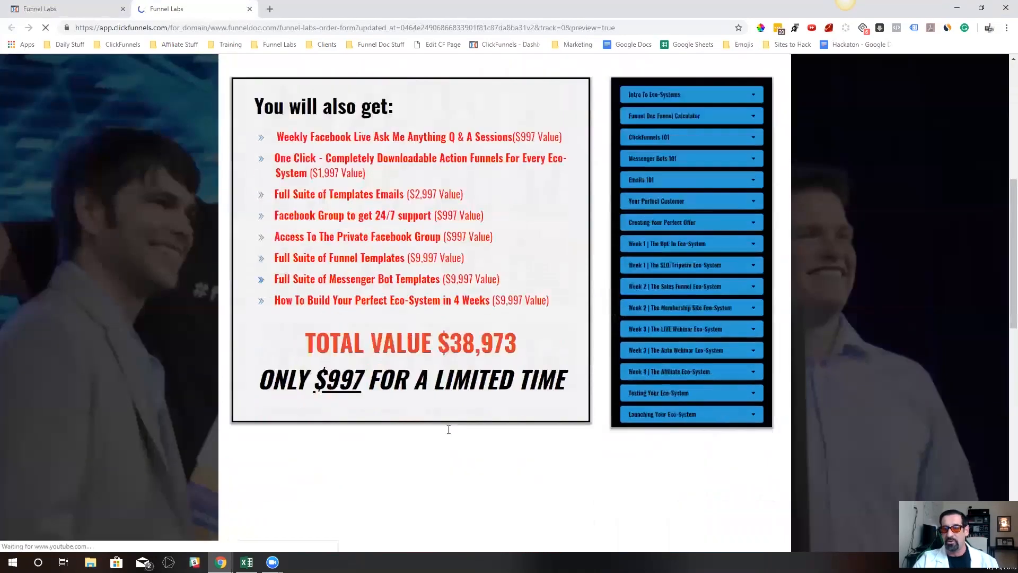
scroll(422, 439, down, 3)
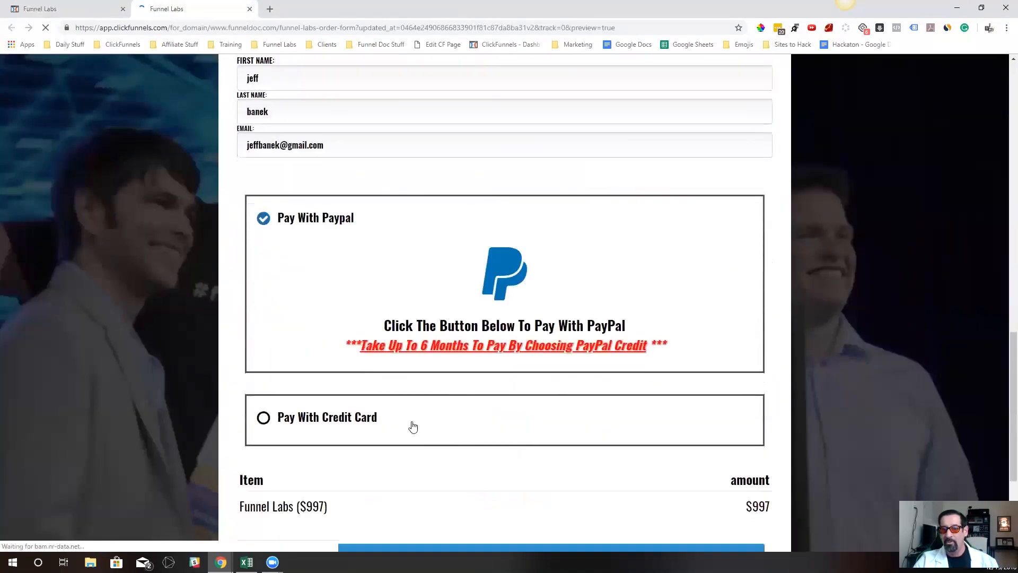
click(262, 419)
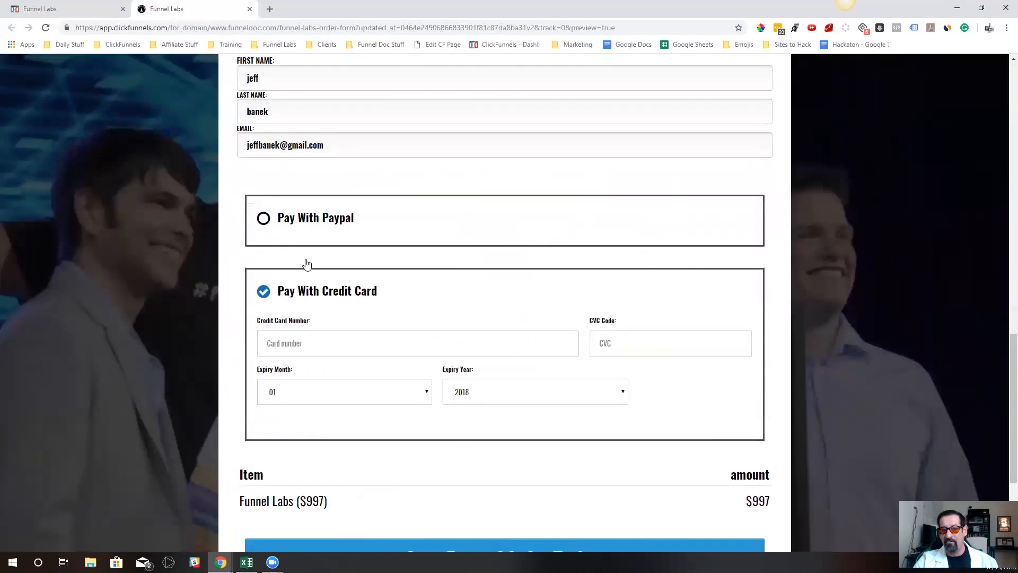
click(262, 220)
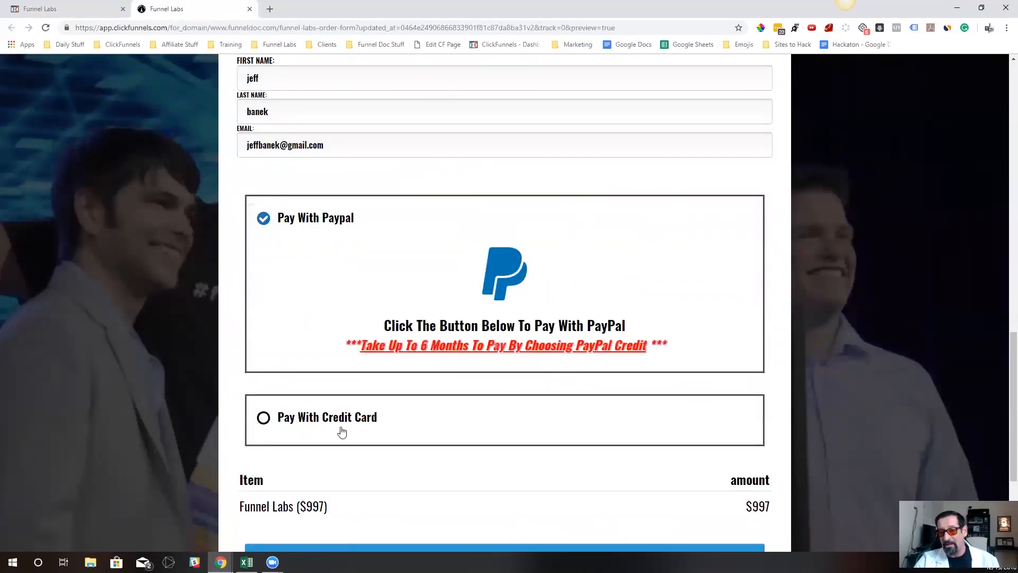
Unhide the cf-pay-selector-container section and move the Pay With Credit Card row above the Pay With Paypal row
click(68, 7)
scroll(557, 294, down, 7)
scroll(524, 287, down, 7)
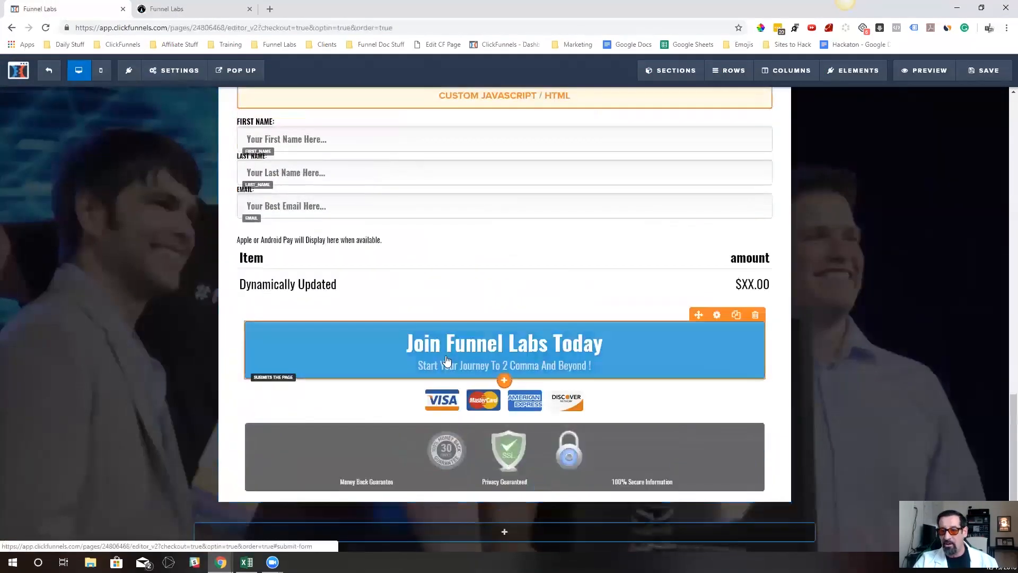
mouse_move(744, 80)
mouse_move(684, 75)
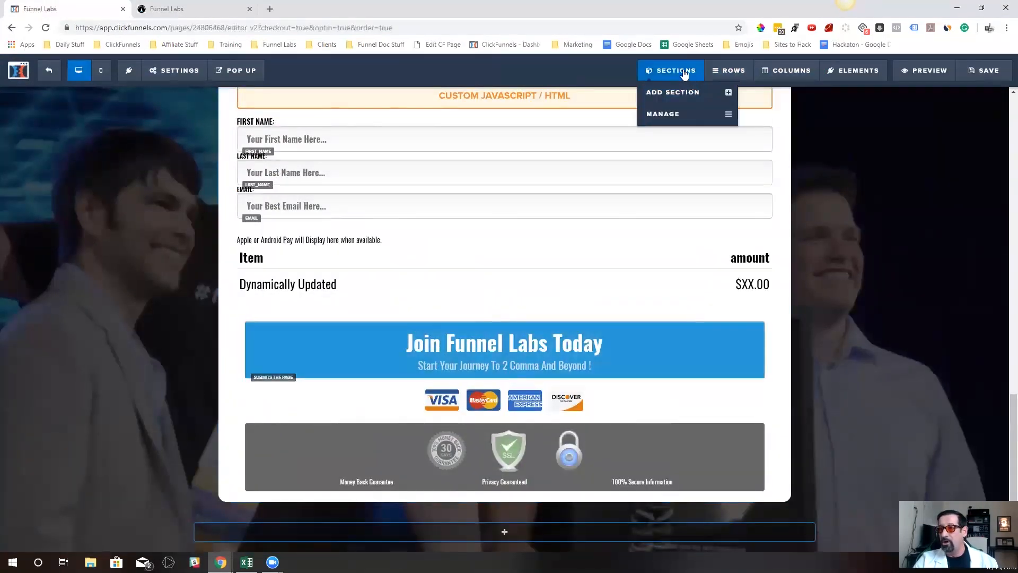
click(673, 114)
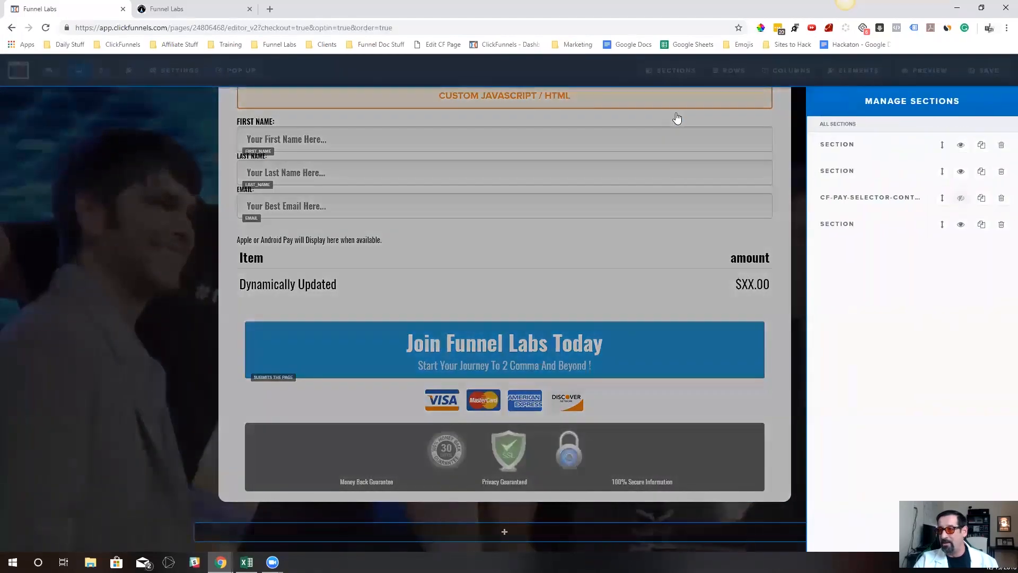
click(962, 198)
click(628, 334)
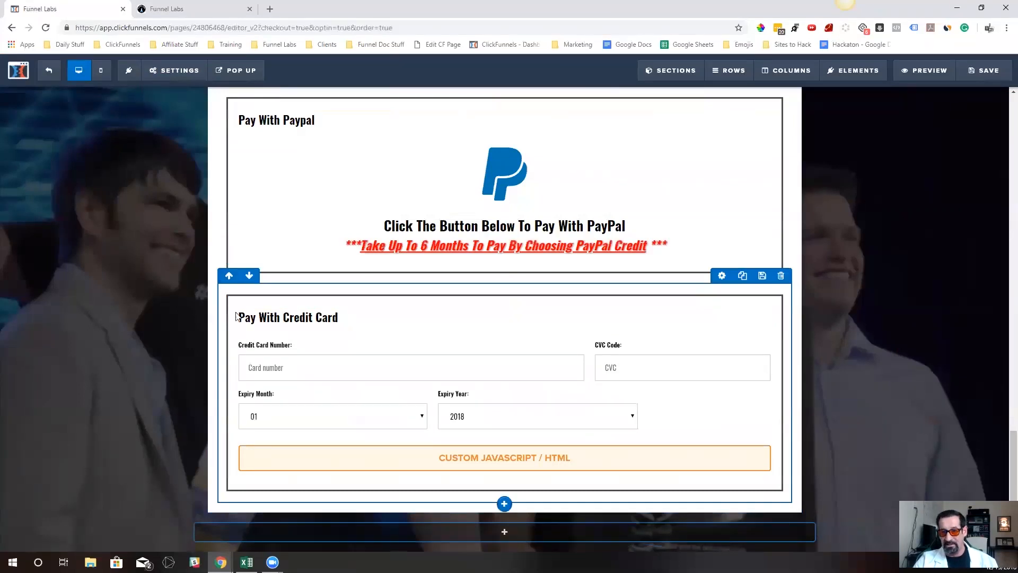
click(229, 276)
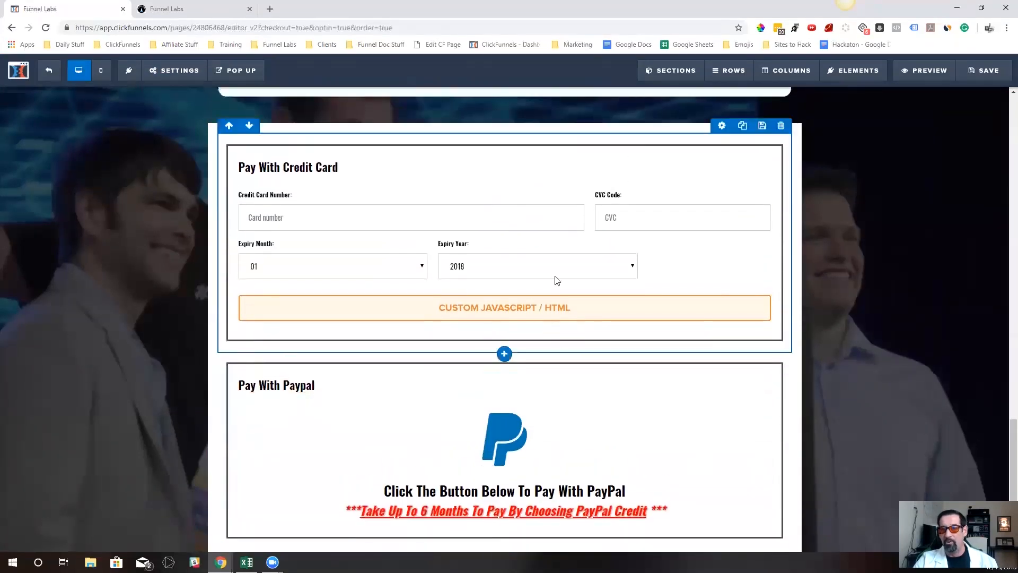
Compare the row spacing with the preview and set the top padding of the cf-pay-selector-pp row to 0
click(175, 8)
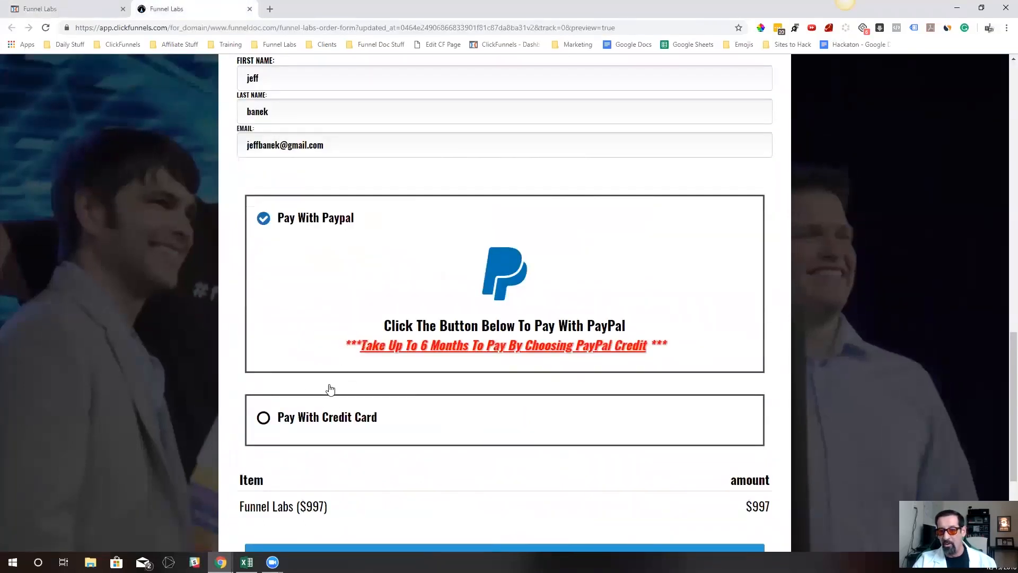
click(90, 5)
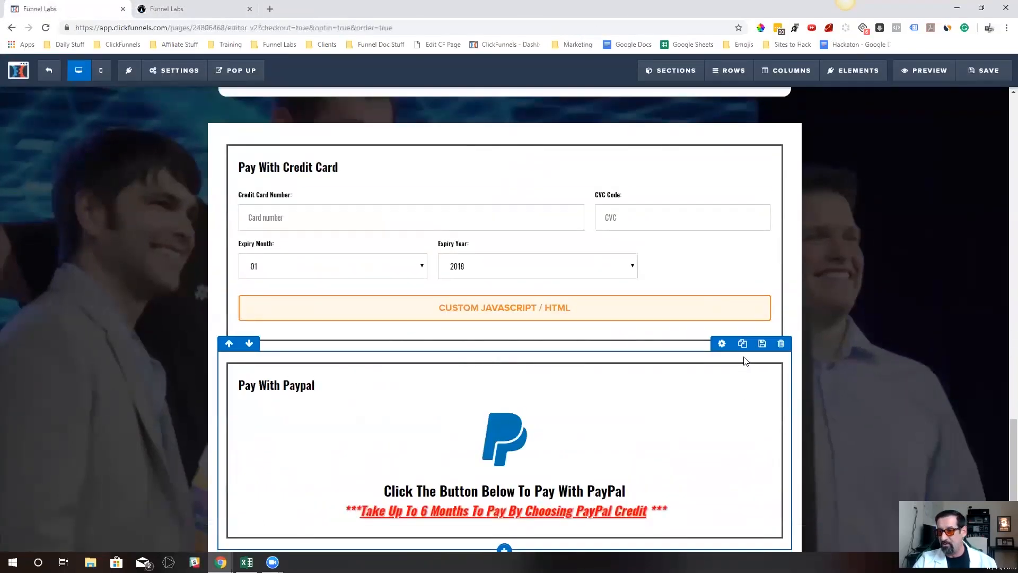
click(722, 343)
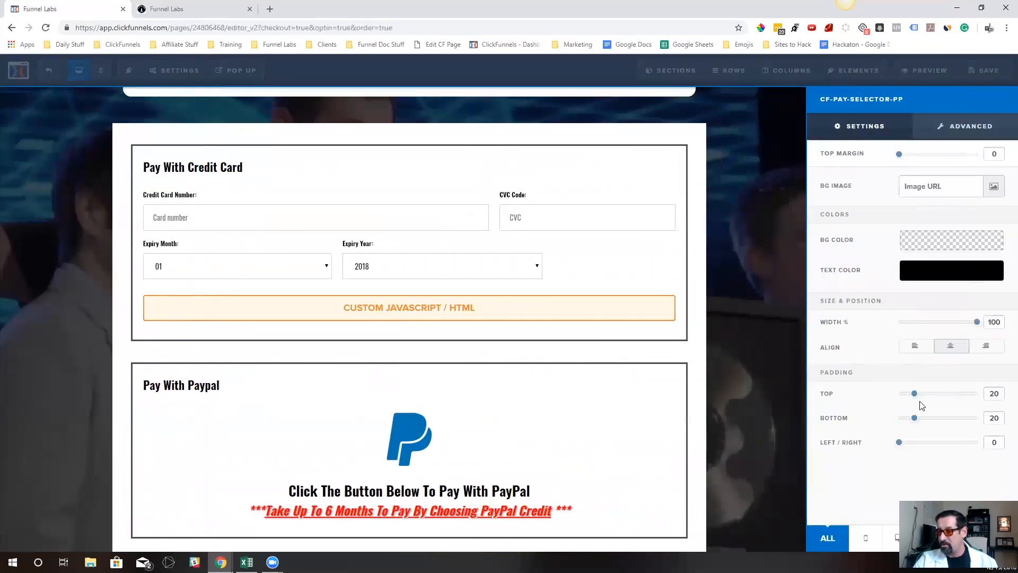
drag(916, 396, 886, 395)
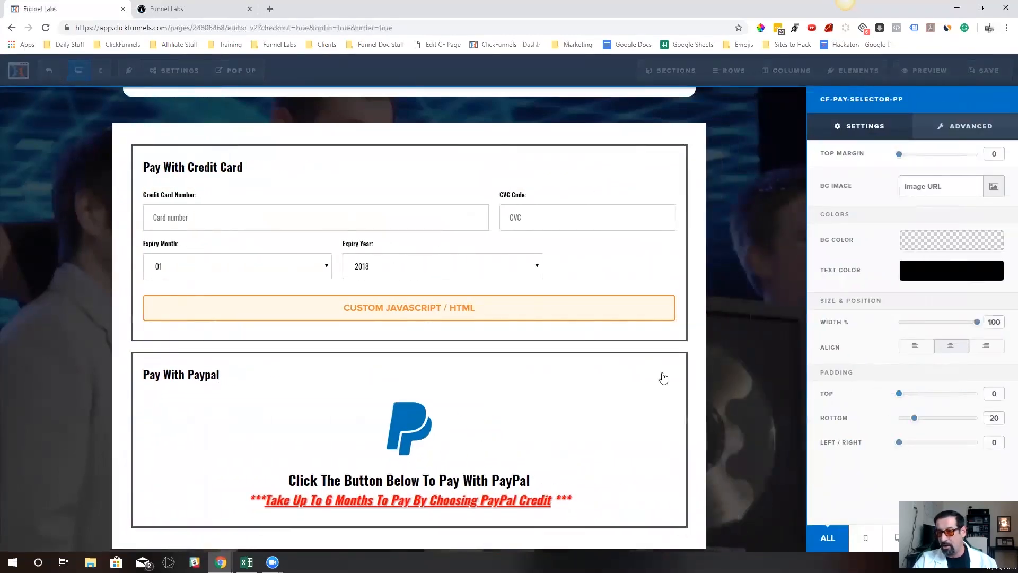
click(748, 243)
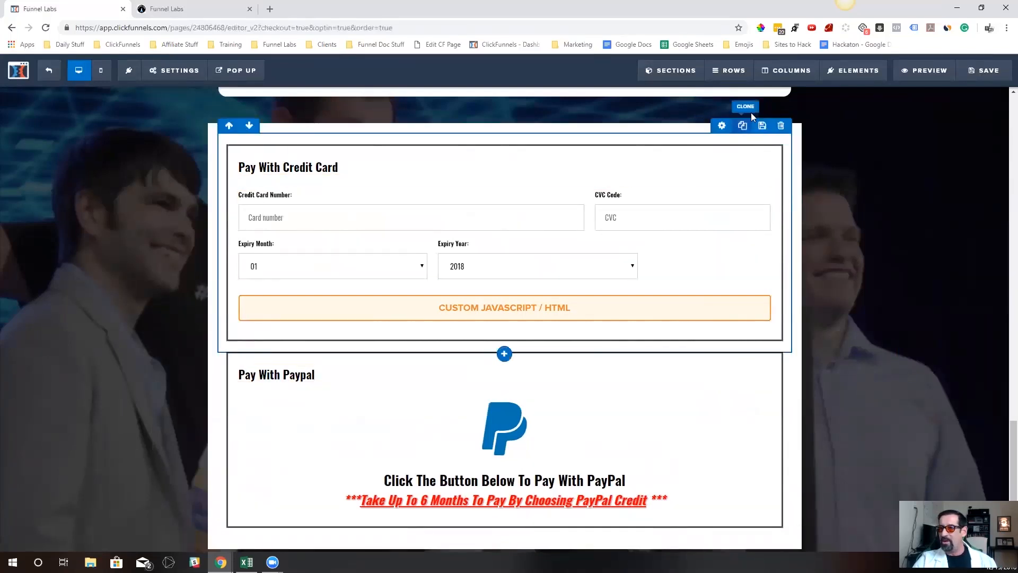
click(228, 9)
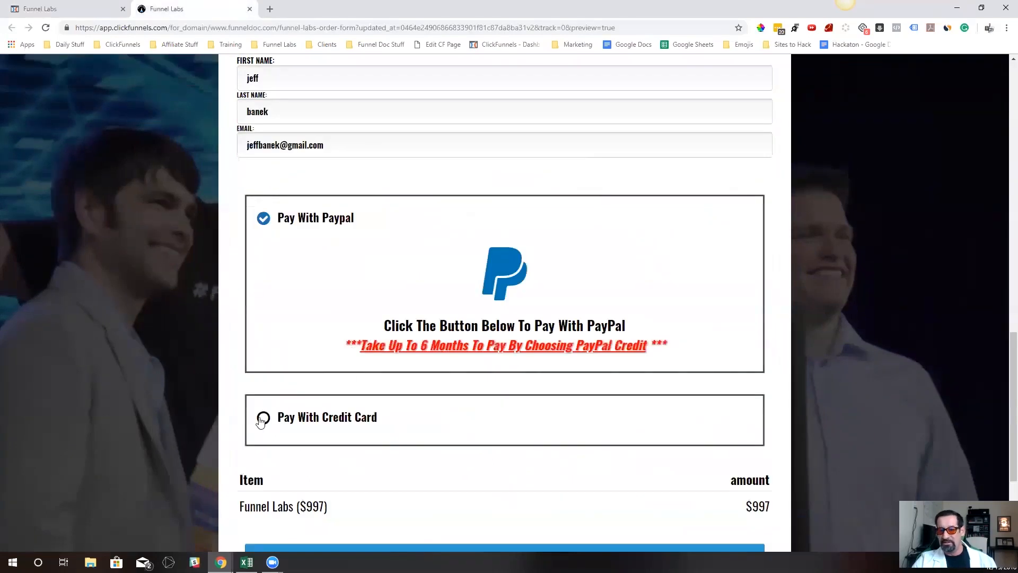
click(121, 4)
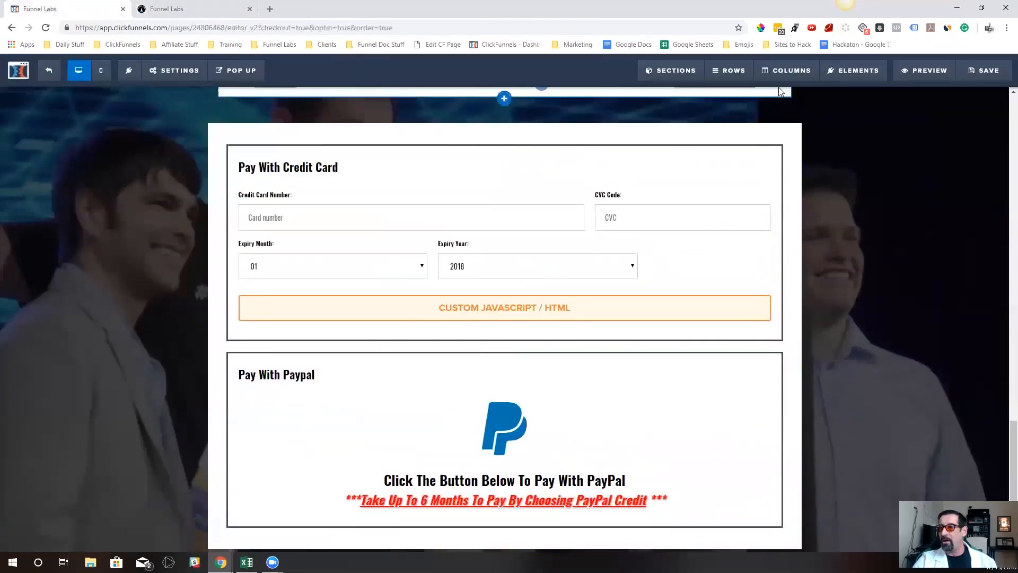
Set the corner radius of the Pay With Paypal column to 15px
mouse_move(728, 74)
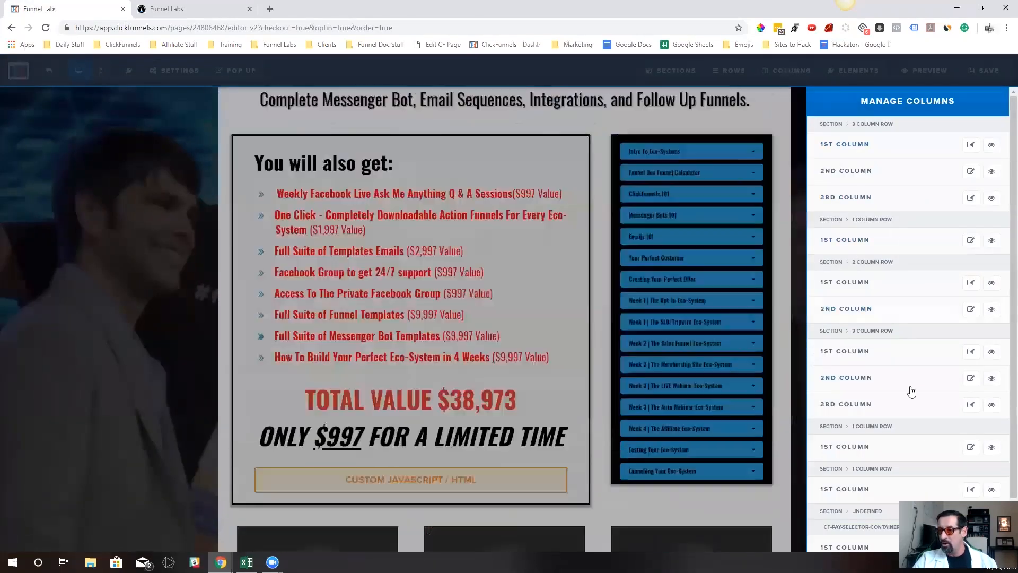
scroll(889, 420, down, 1)
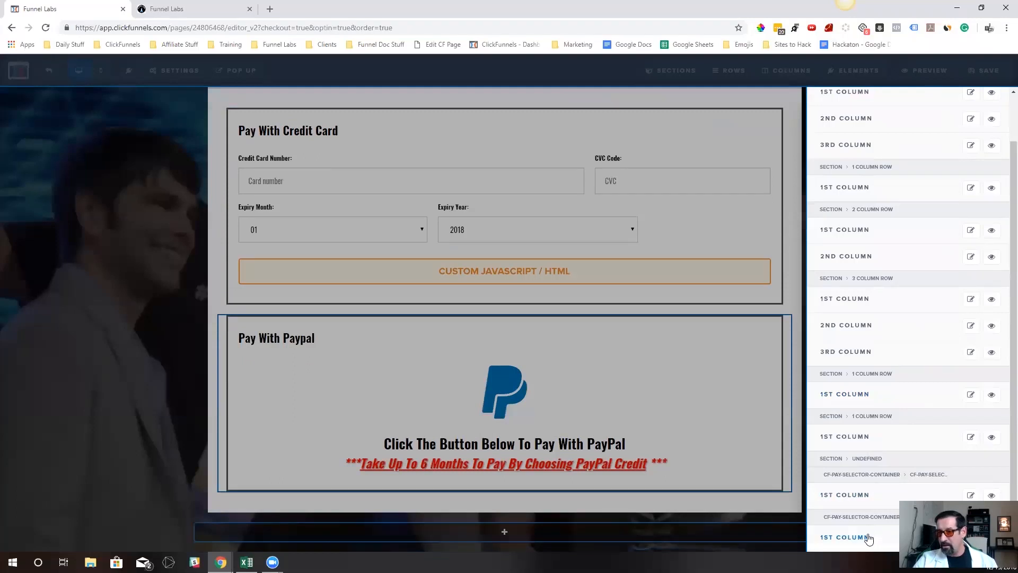
click(868, 538)
click(956, 137)
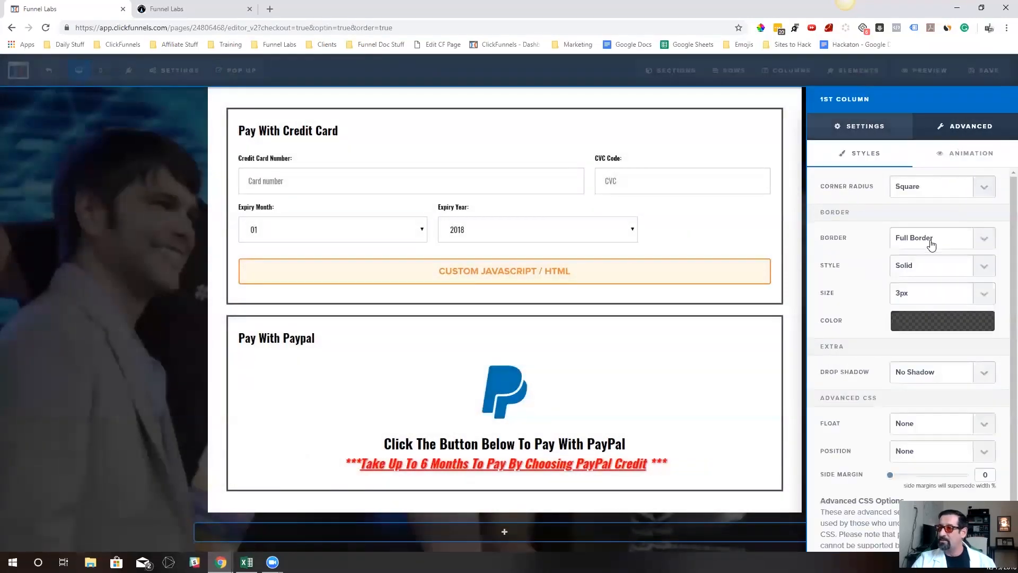
click(931, 188)
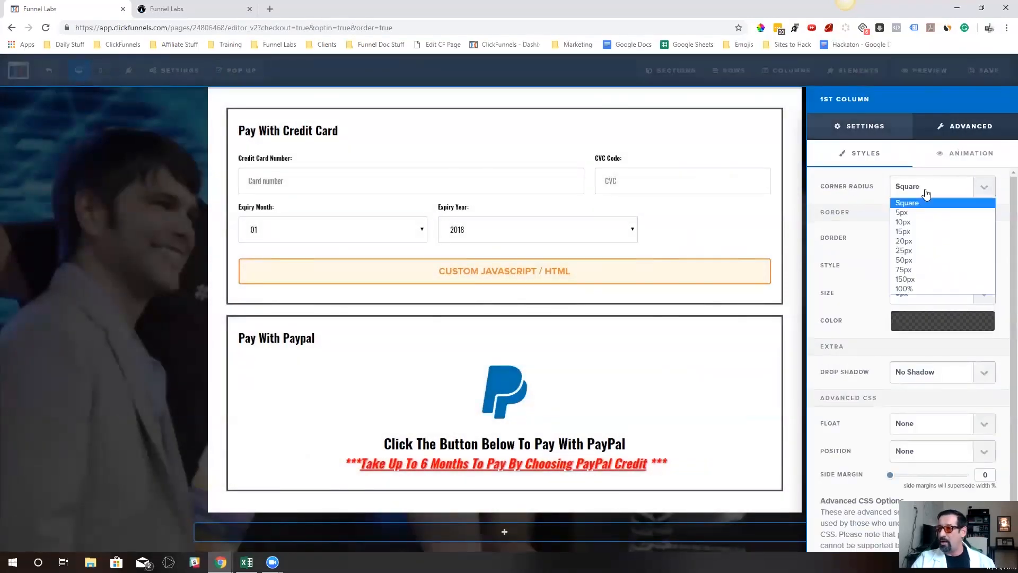
click(923, 231)
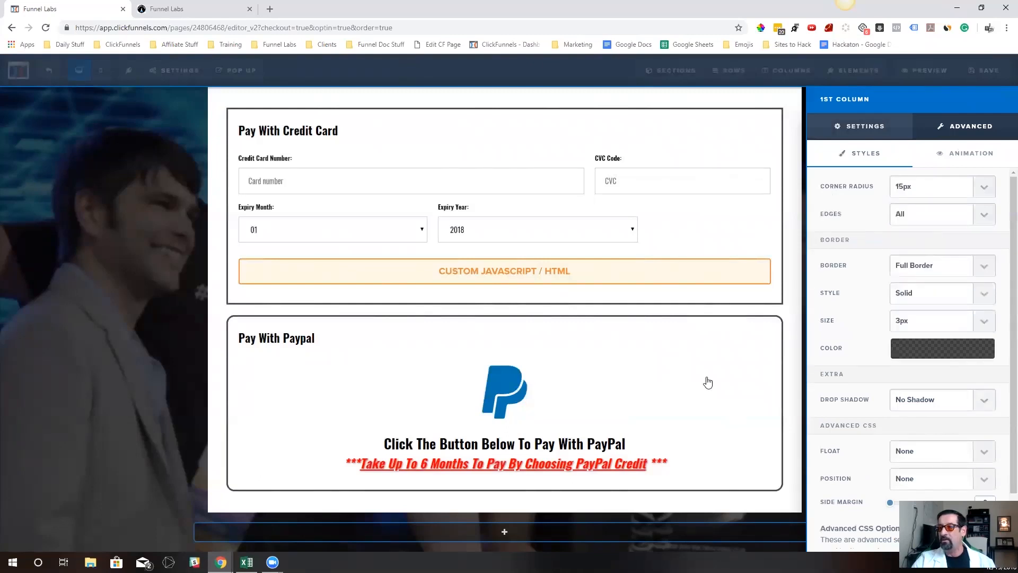
Set the corner radius of the Pay With Credit Card column to 15px
click(789, 70)
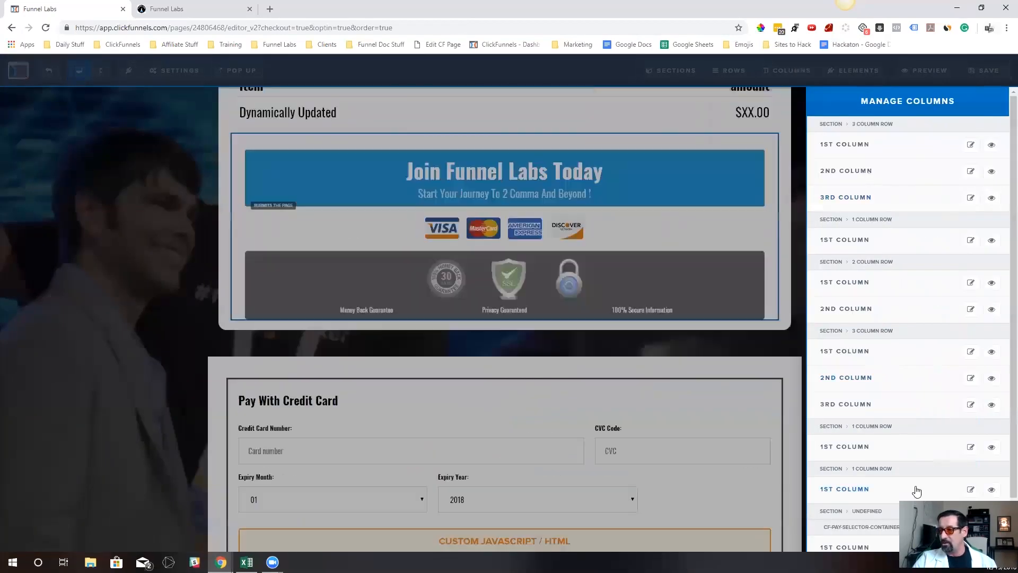
scroll(901, 493, down, 1)
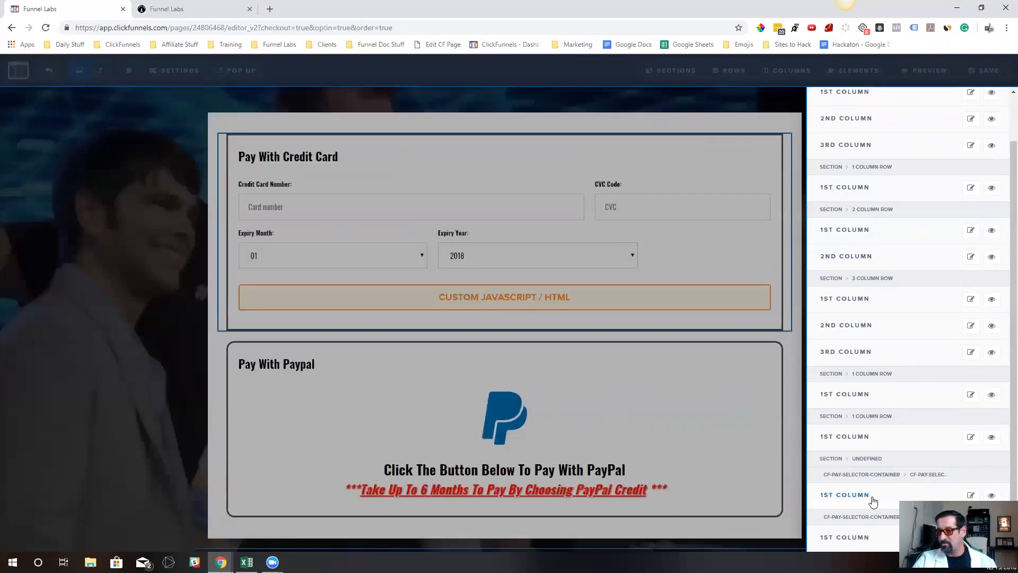
click(872, 499)
click(969, 129)
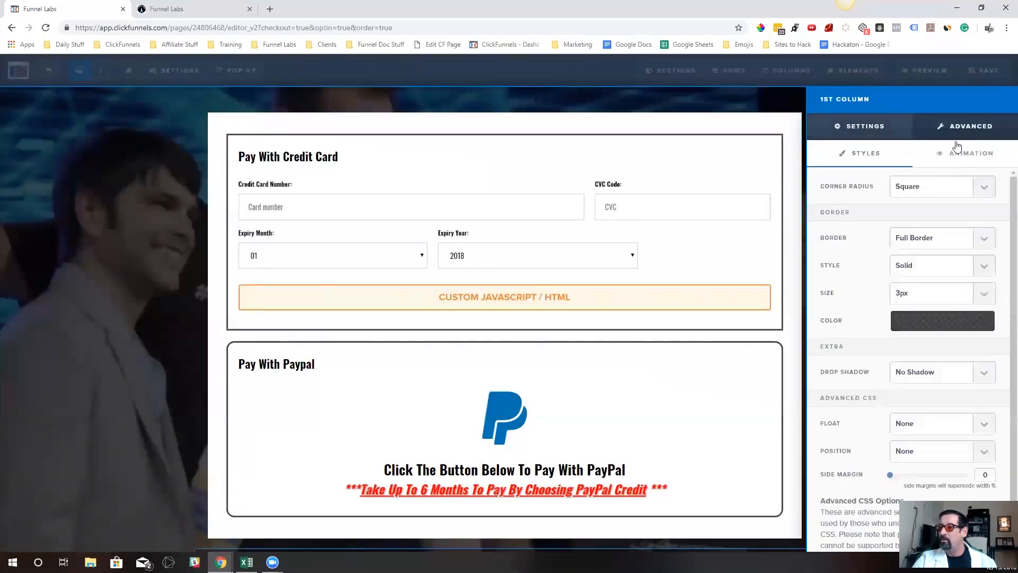
click(910, 192)
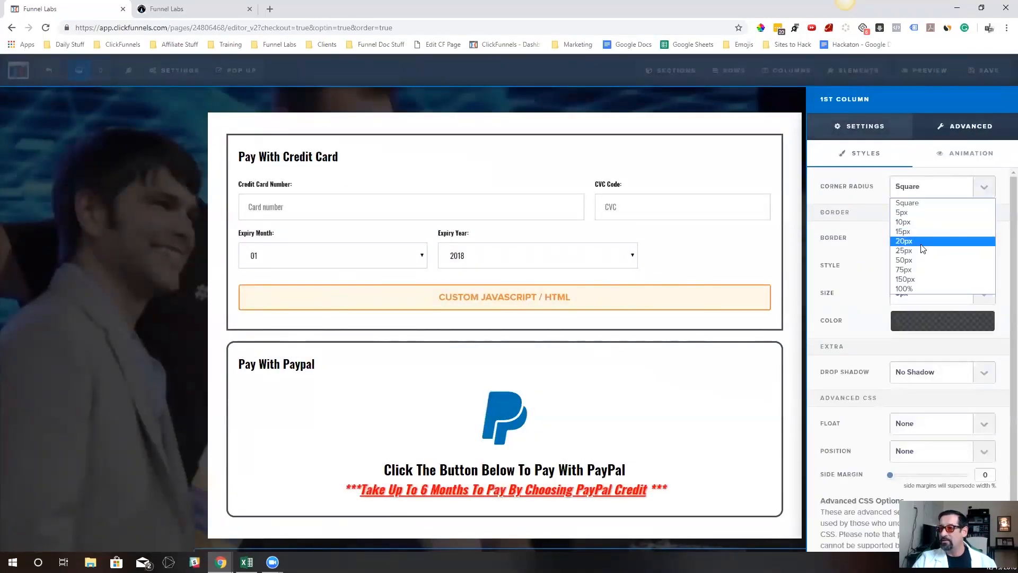
click(920, 230)
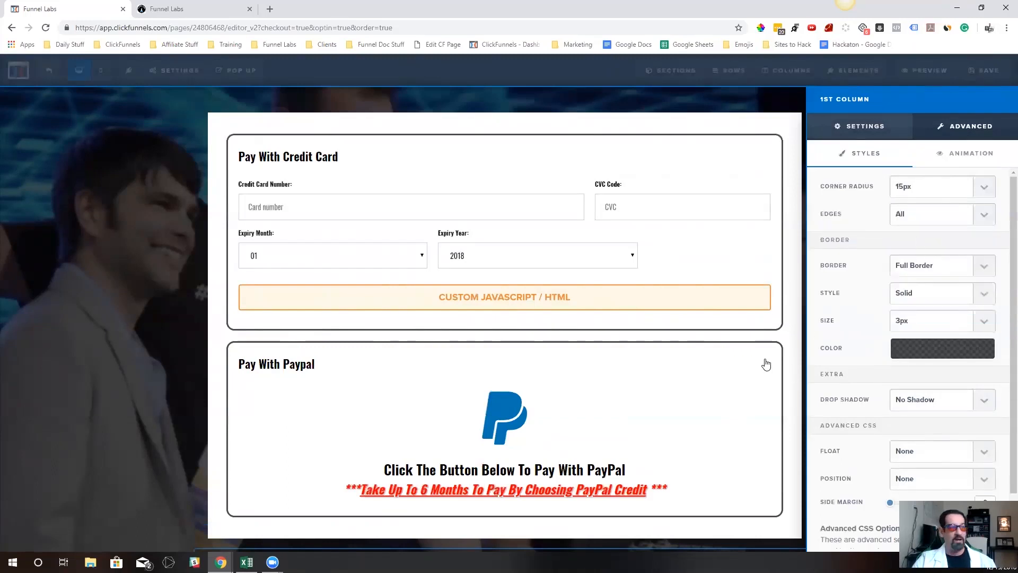
Save the page and reload the preview to check the reordered, rounded payment options
click(716, 341)
click(987, 77)
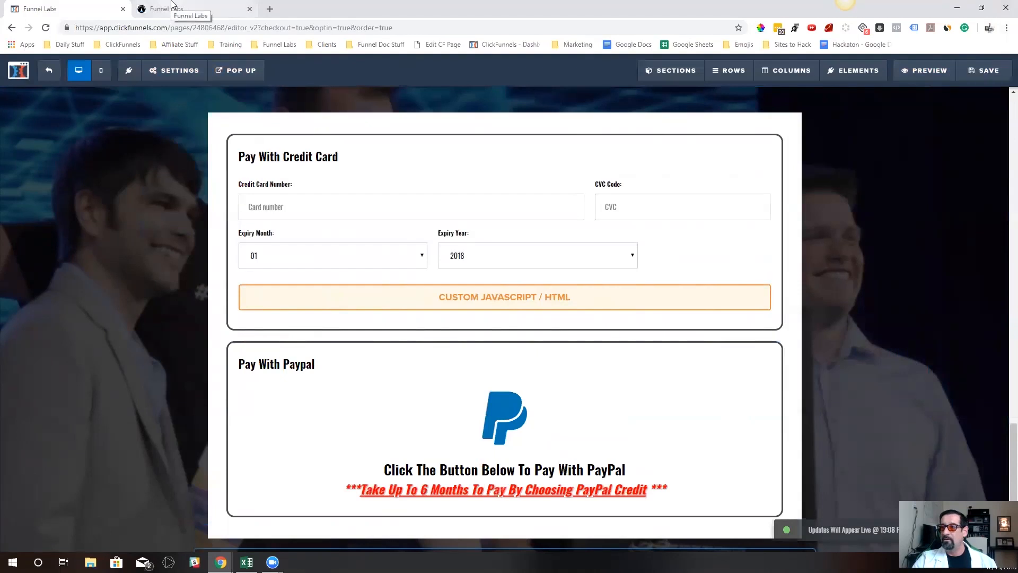
click(172, 6)
click(46, 27)
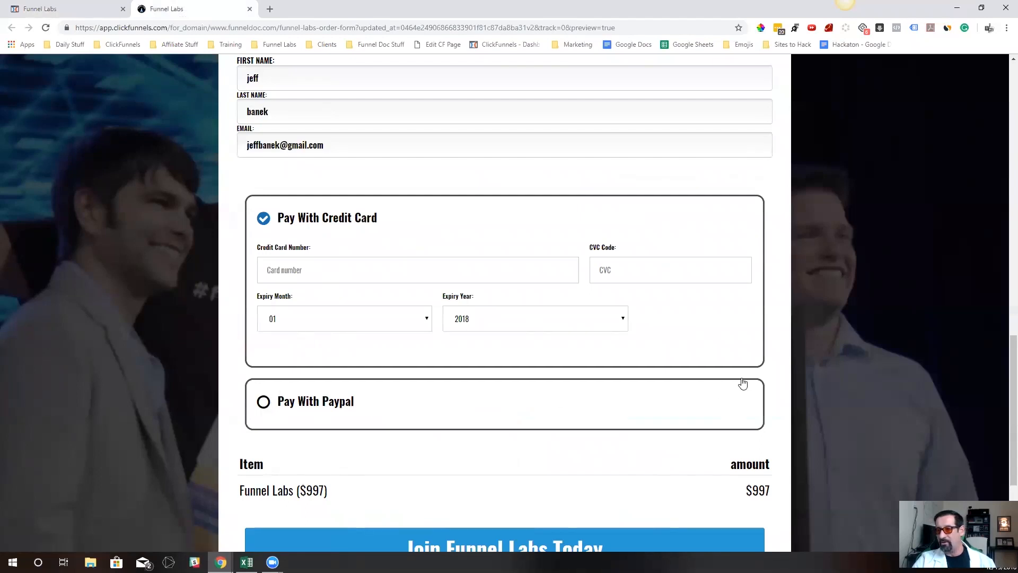
Set the bottom padding of the cf-pay-selector-cc row to 0 in the page editor
click(79, 9)
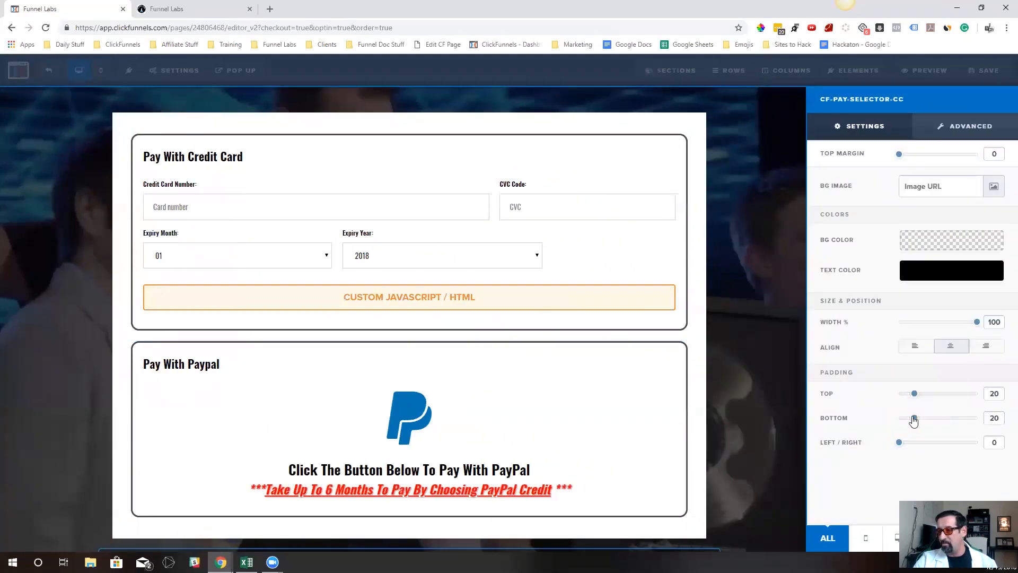
drag(914, 419, 877, 418)
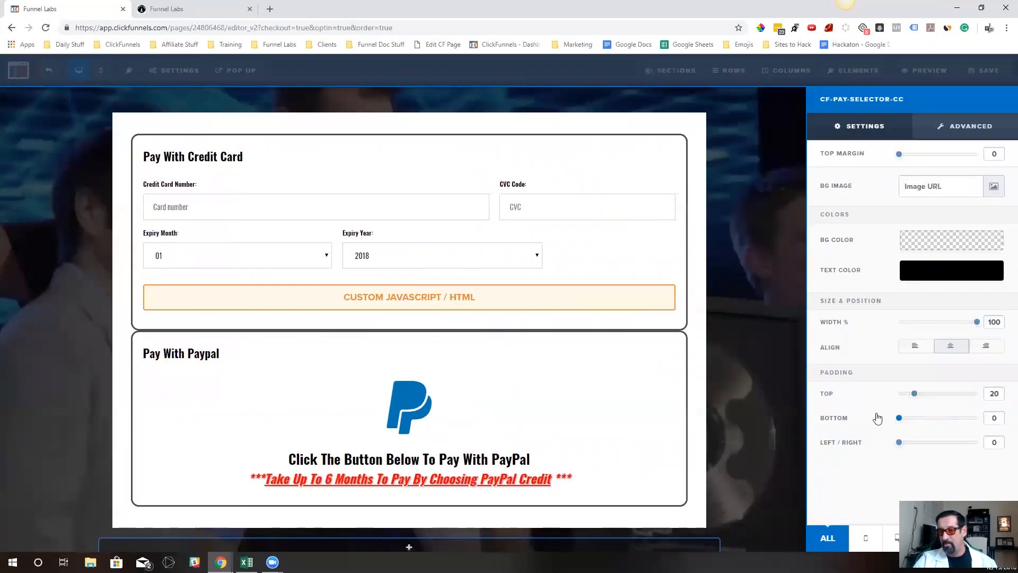
click(660, 363)
Save the page and reload the preview to check the spacing between the two payment boxes
click(971, 73)
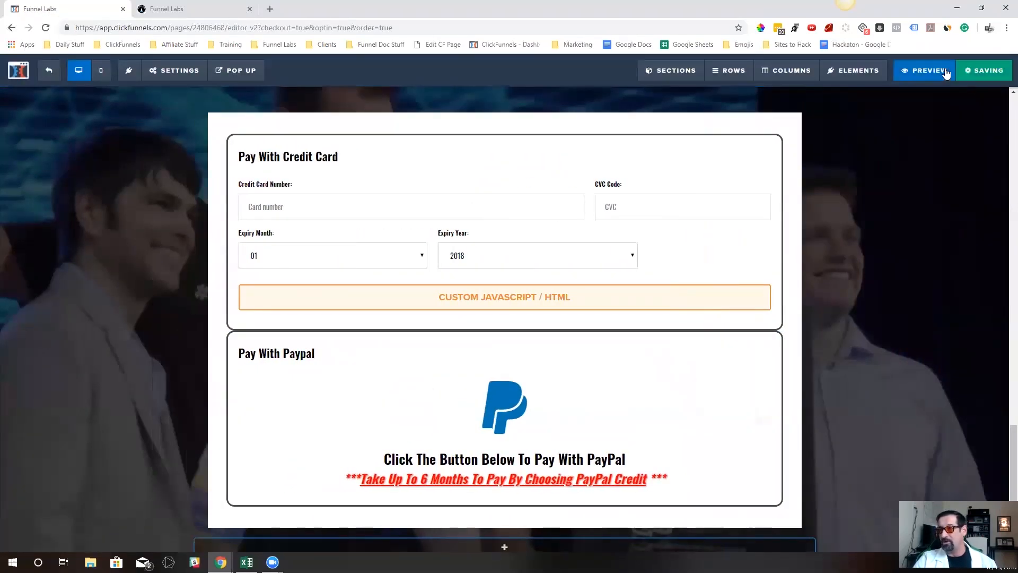
click(928, 70)
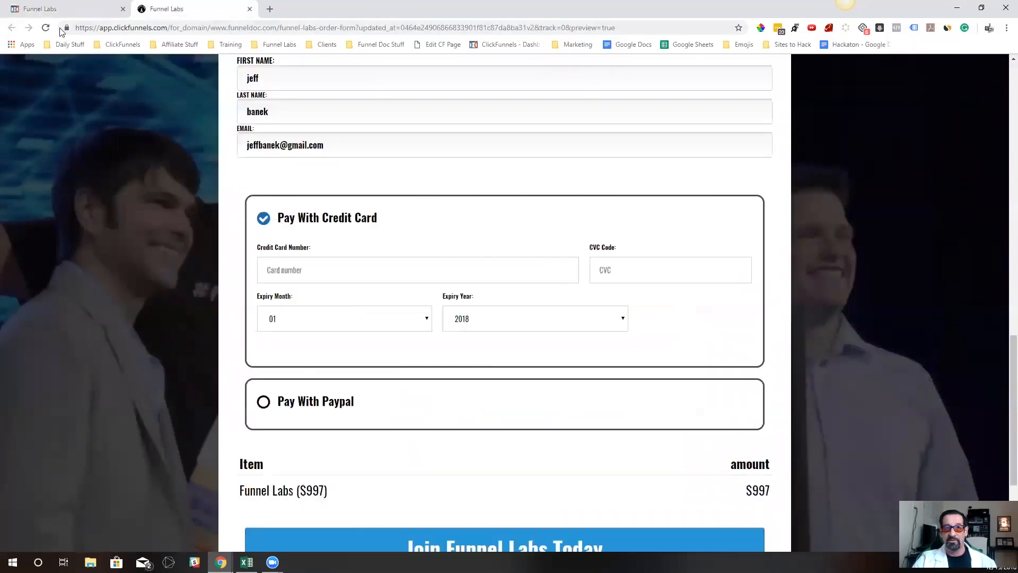
click(46, 28)
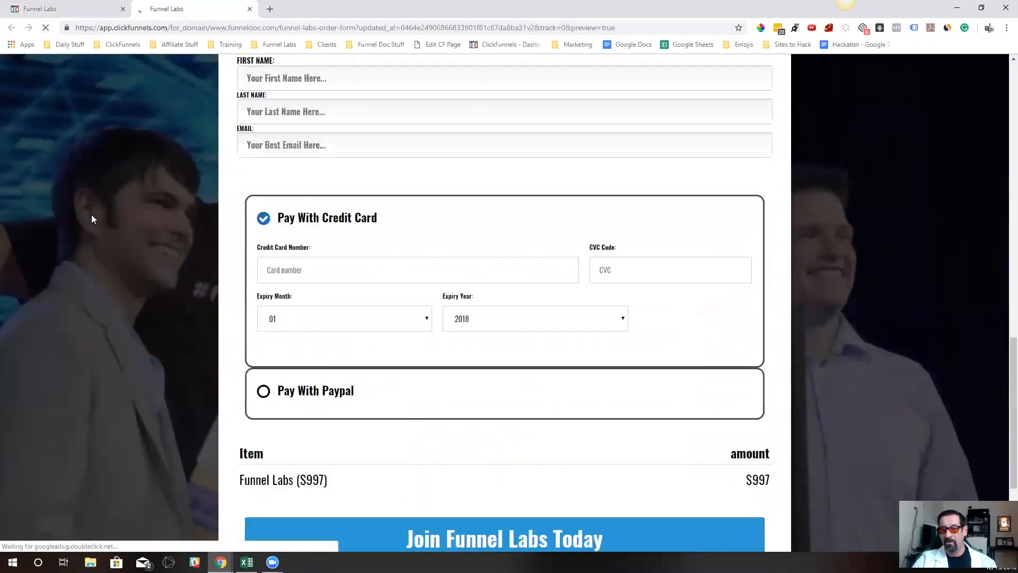
Return to the page editor and set the PayPal icon's color to white (#ffffff)
click(67, 7)
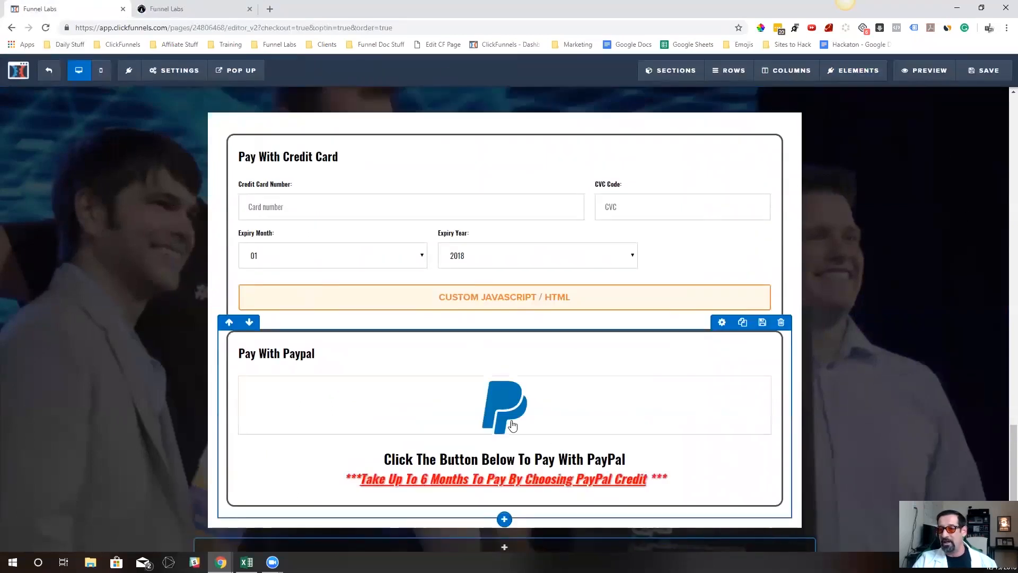
click(724, 372)
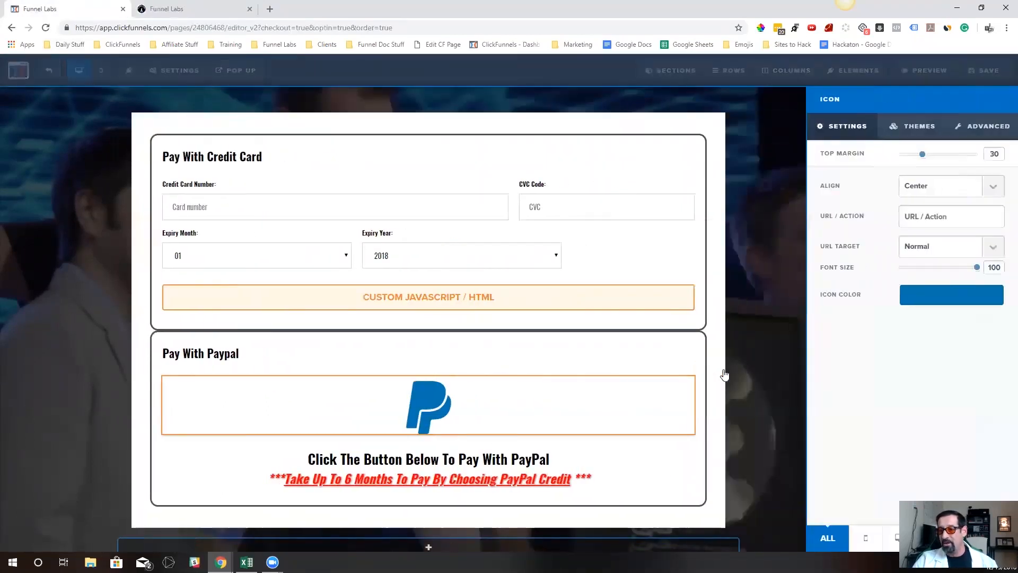
click(954, 296)
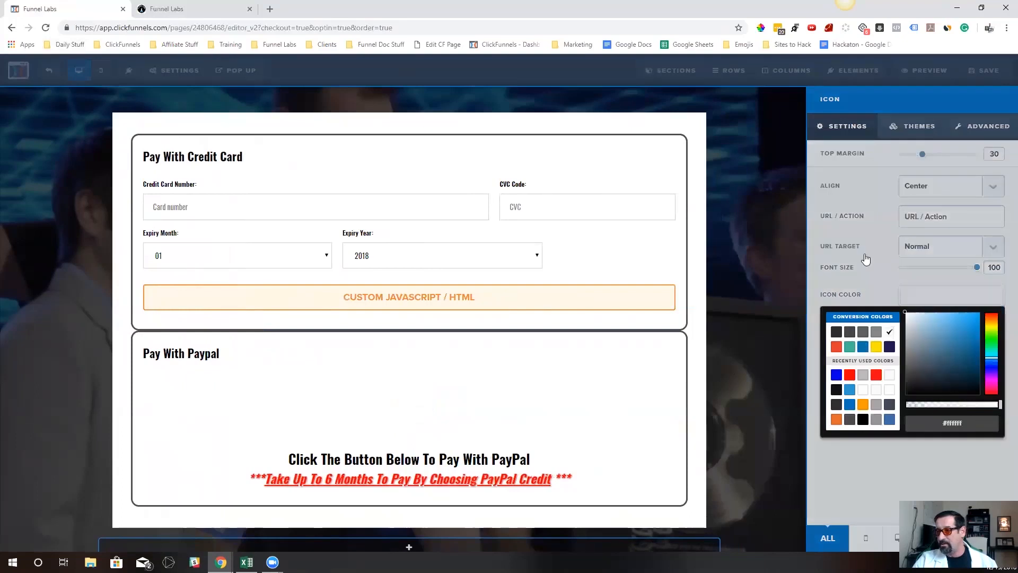
click(584, 478)
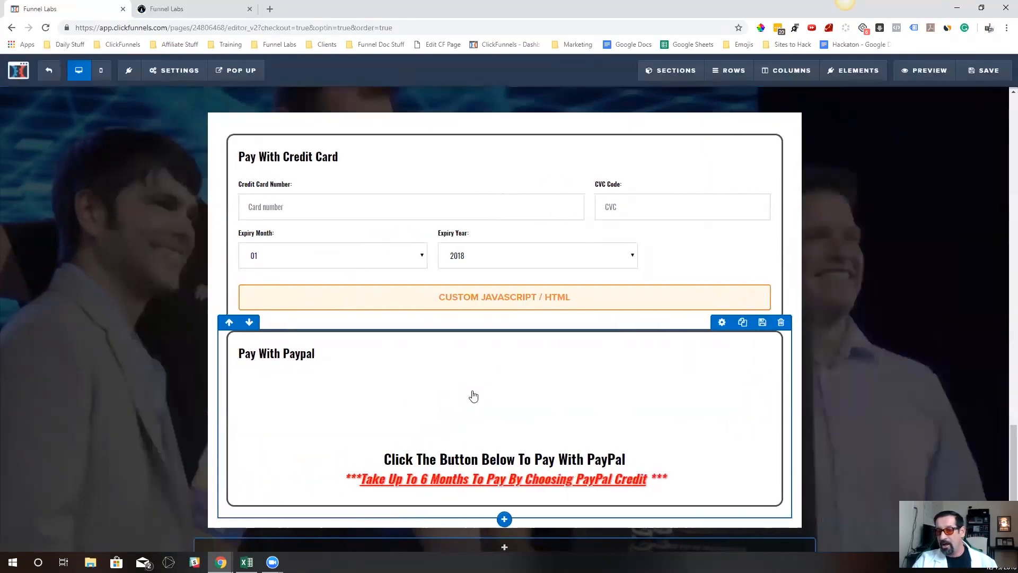
click(720, 324)
click(790, 187)
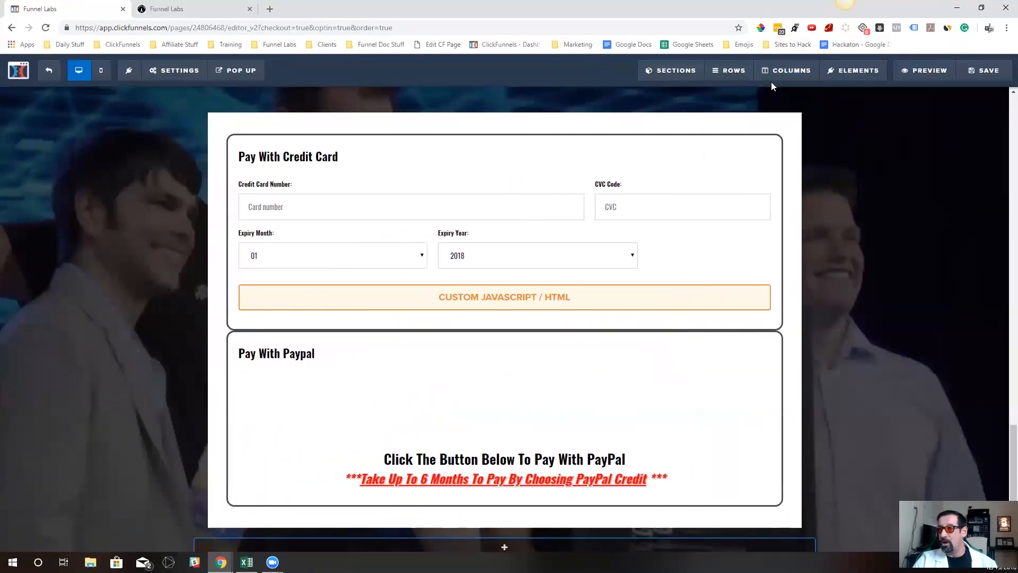
click(787, 79)
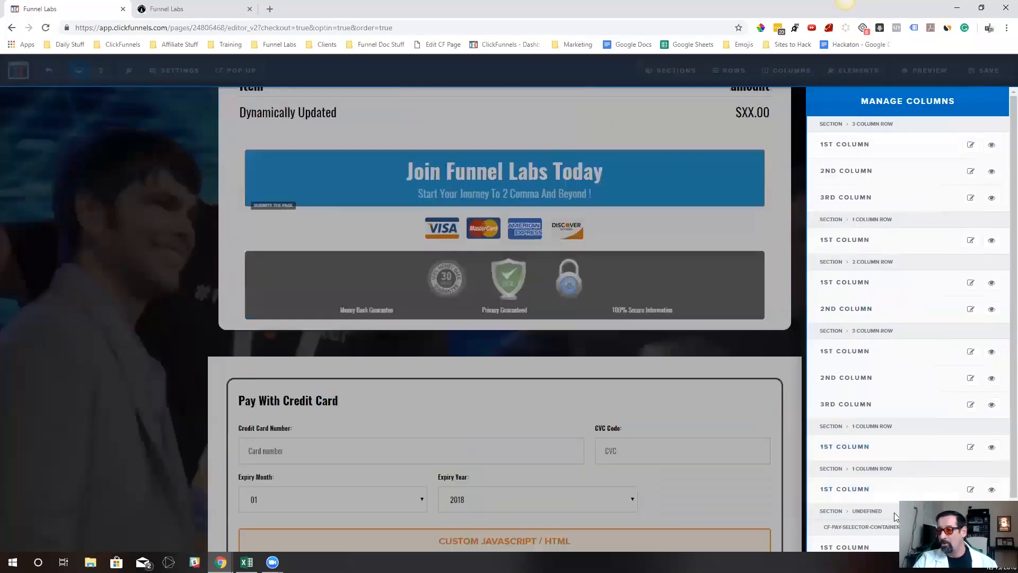
scroll(902, 478, down, 1)
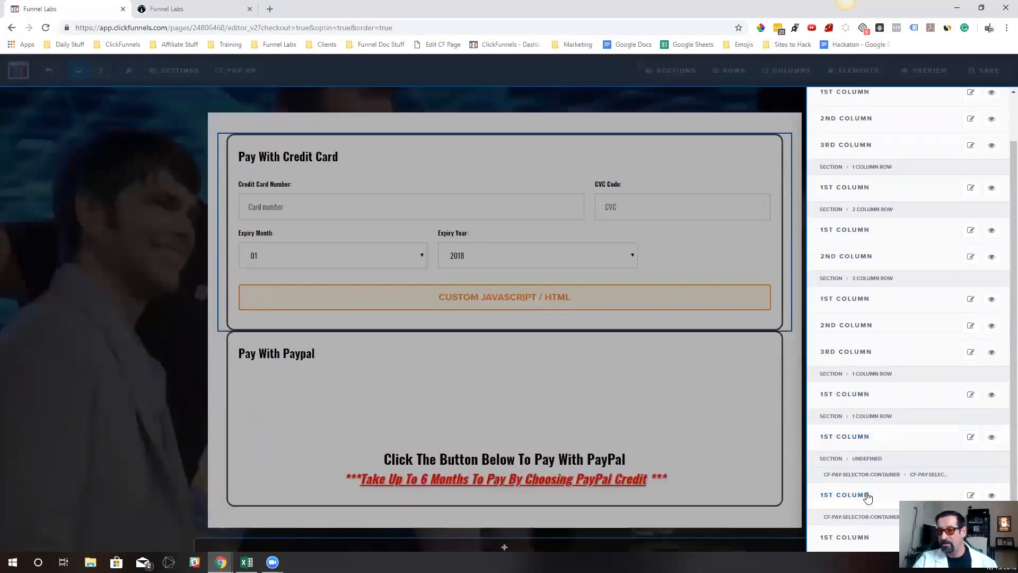
click(864, 495)
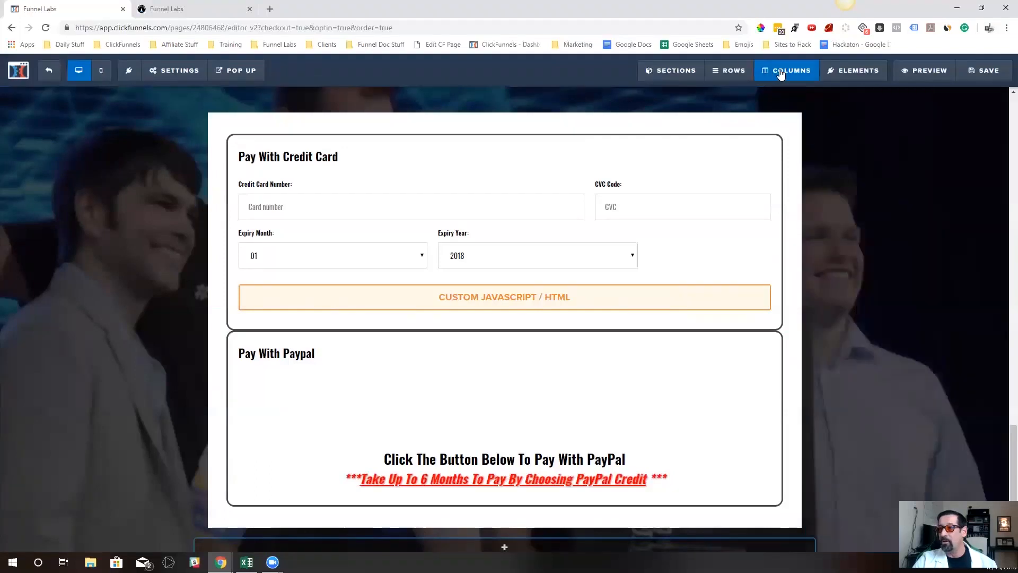
Set the background color of the Pay With Paypal column to dark blue, rgba(2, 0, 181, 0.92)
click(787, 70)
scroll(845, 409, down, 1)
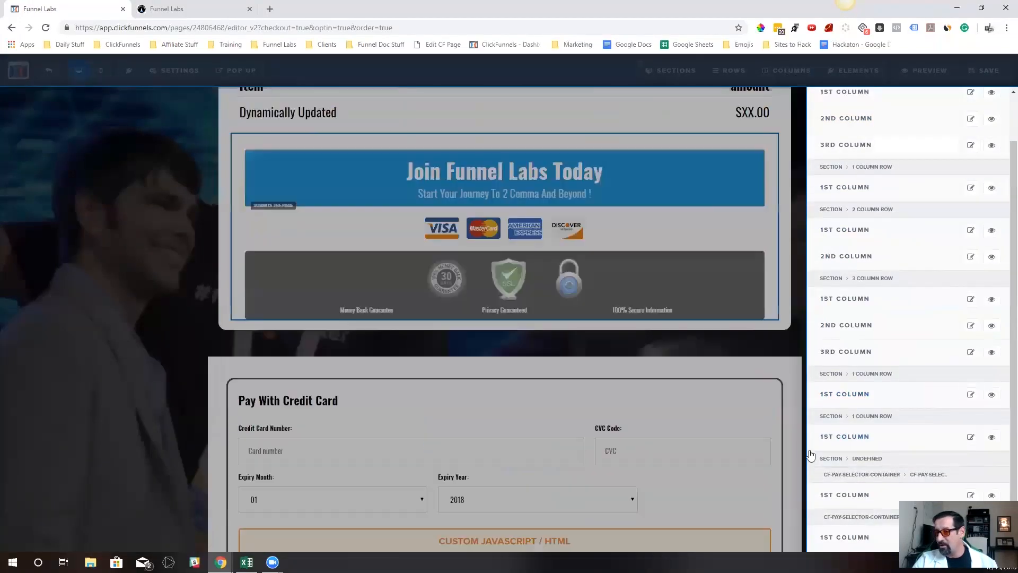
click(861, 538)
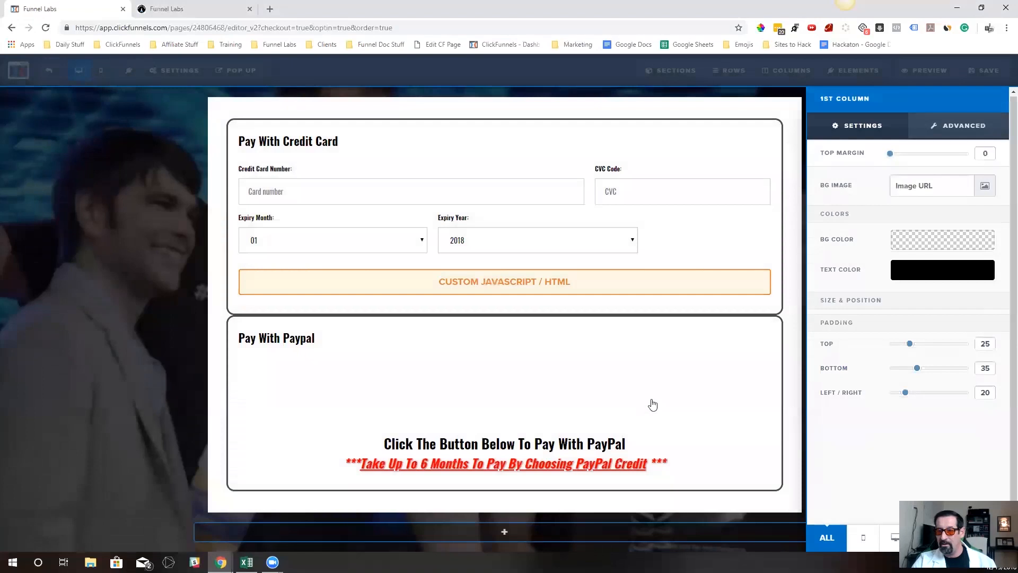
click(952, 245)
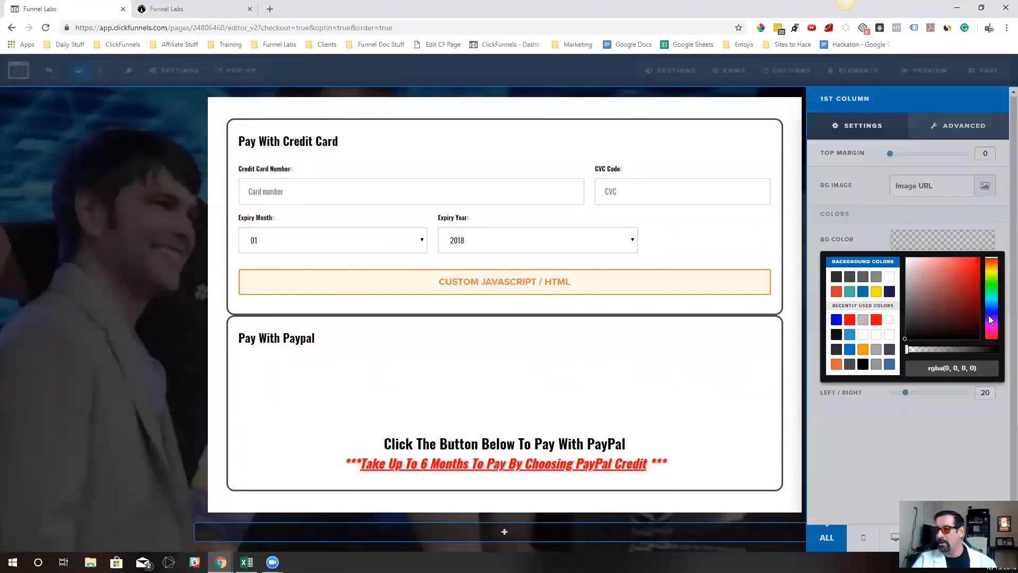
drag(991, 320, 991, 311)
click(979, 280)
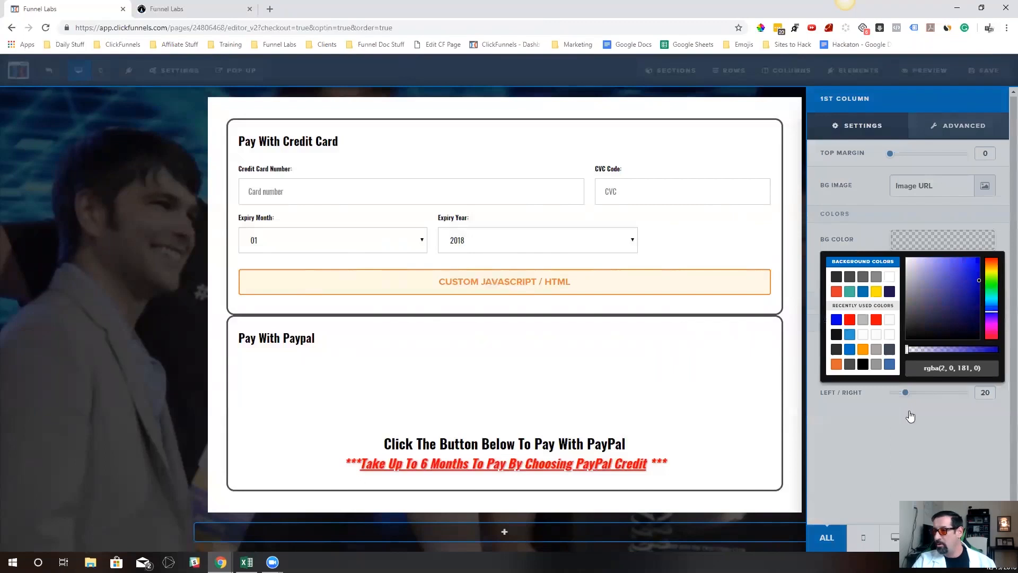
click(994, 350)
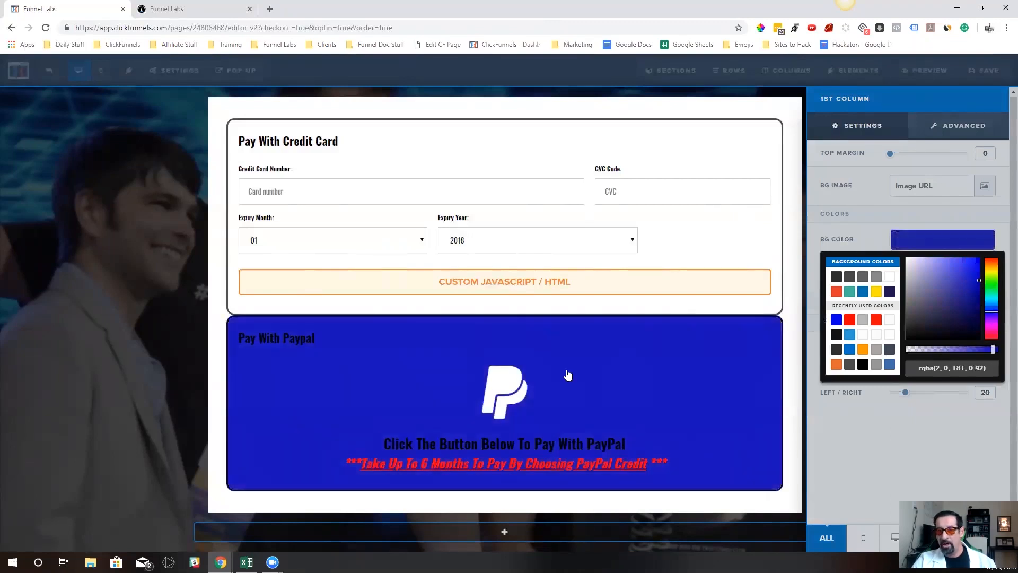
click(568, 375)
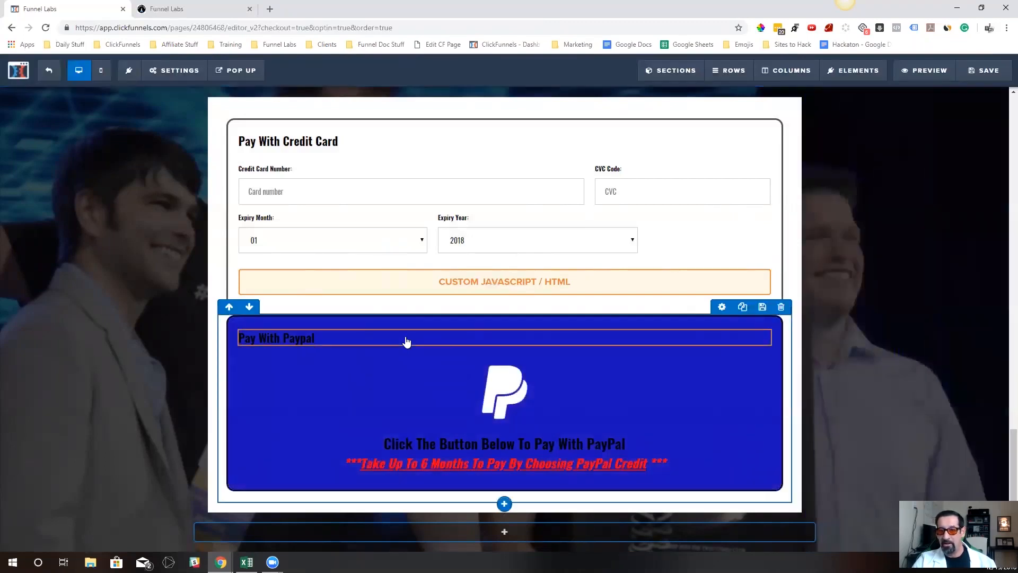
Set the bold color of the Pay With Paypal heading to white
click(774, 368)
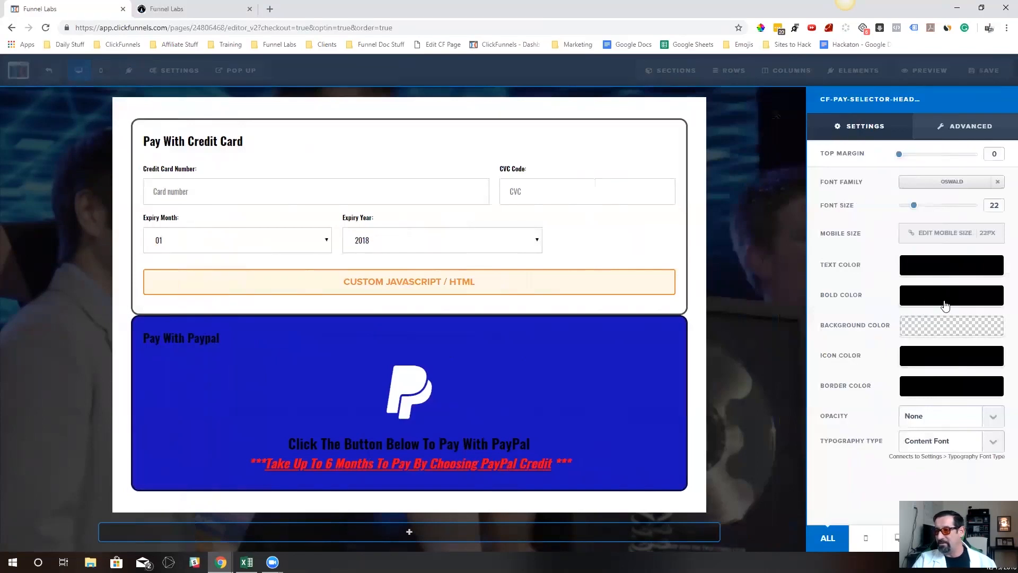
click(946, 305)
click(948, 336)
click(561, 462)
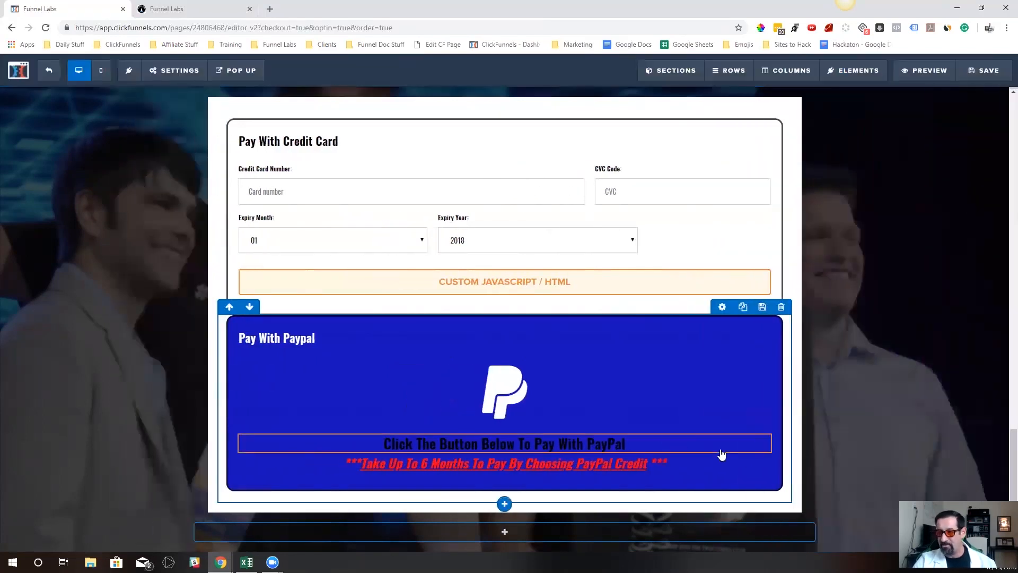
Set the bold color of the "Click The Button Below To Pay With PayPal" headline to #ffffff
click(725, 428)
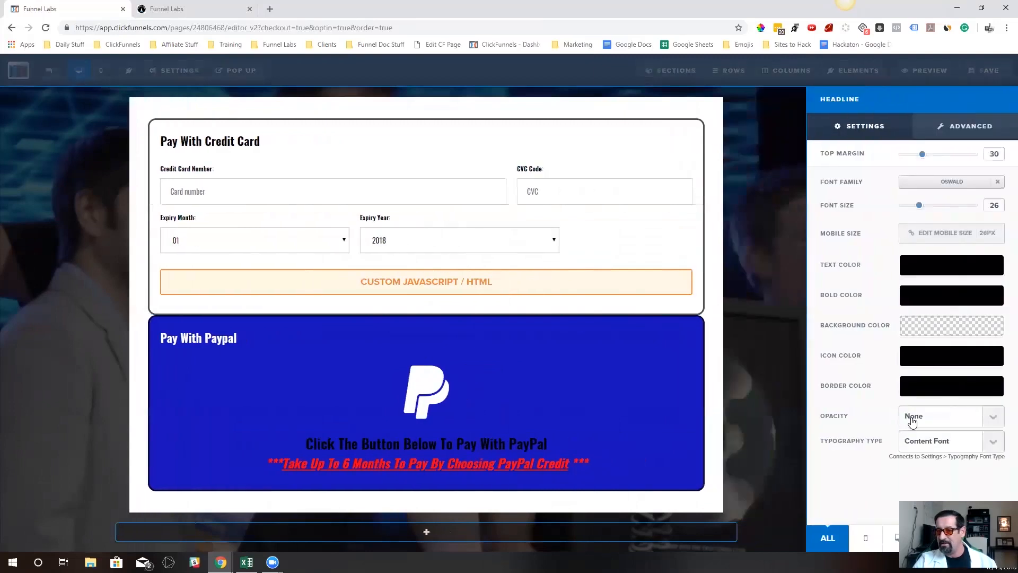
click(941, 297)
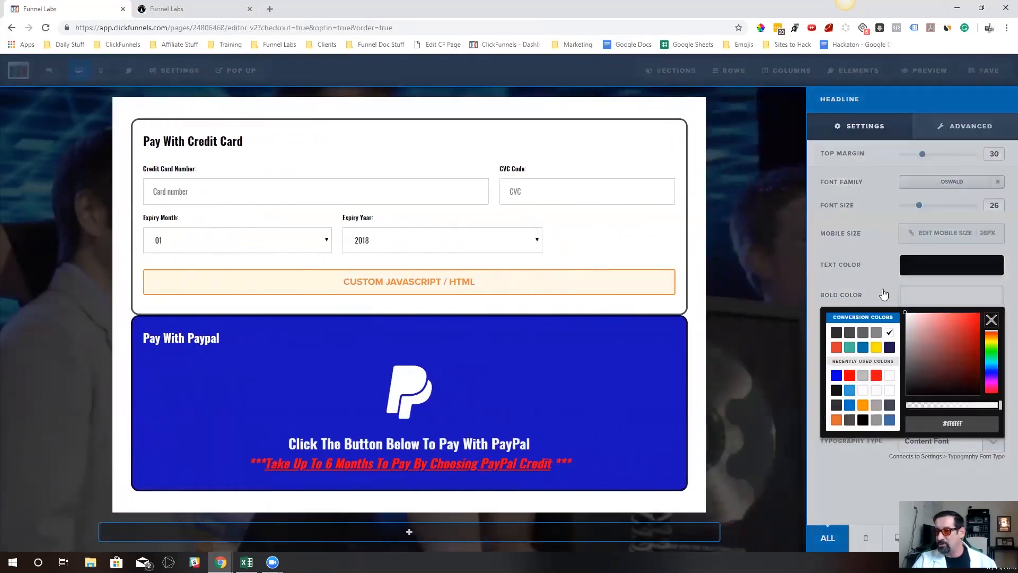
click(773, 352)
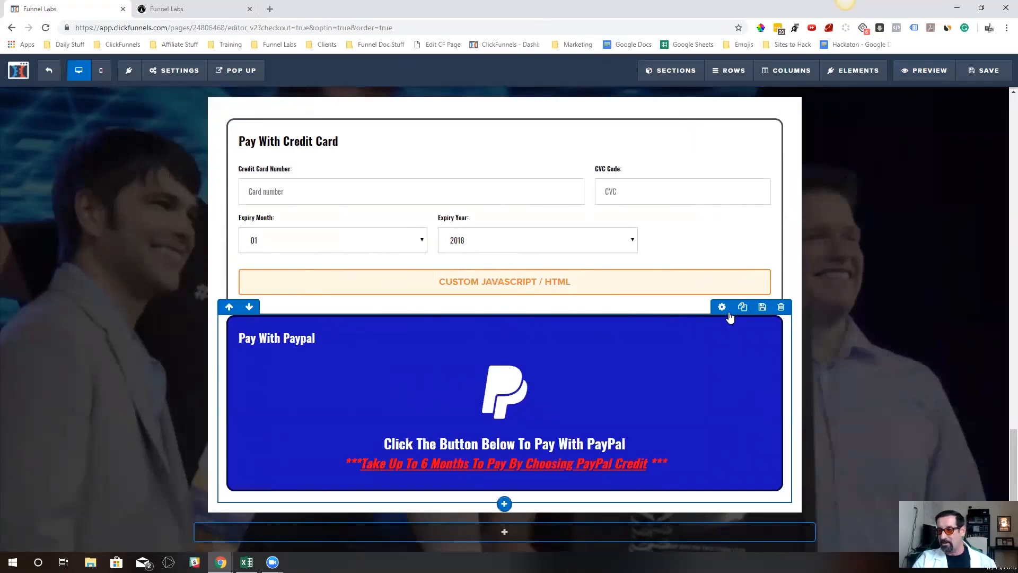
Increase the top margin of the cf-pay-selector-pp row to leave a small gap below the credit card box
click(726, 310)
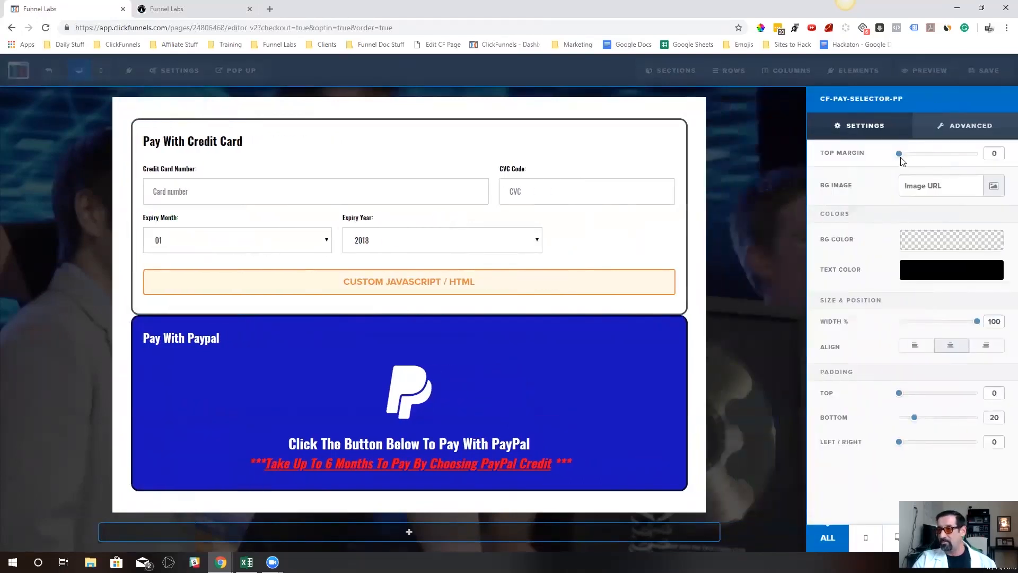
drag(900, 155, 912, 154)
click(754, 175)
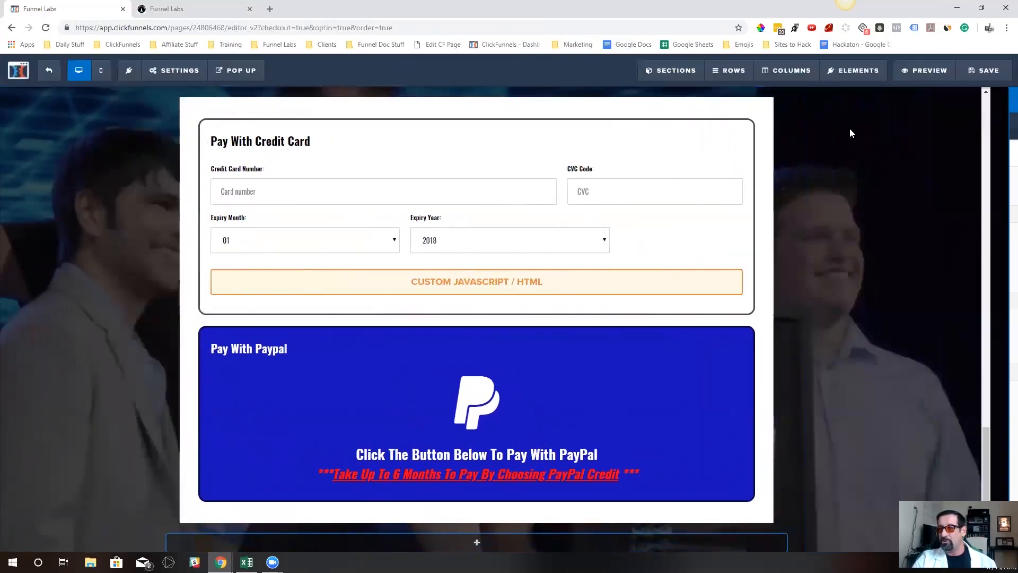
Save the page, then reload the preview and test switching to the PayPal option and back to credit card
click(967, 73)
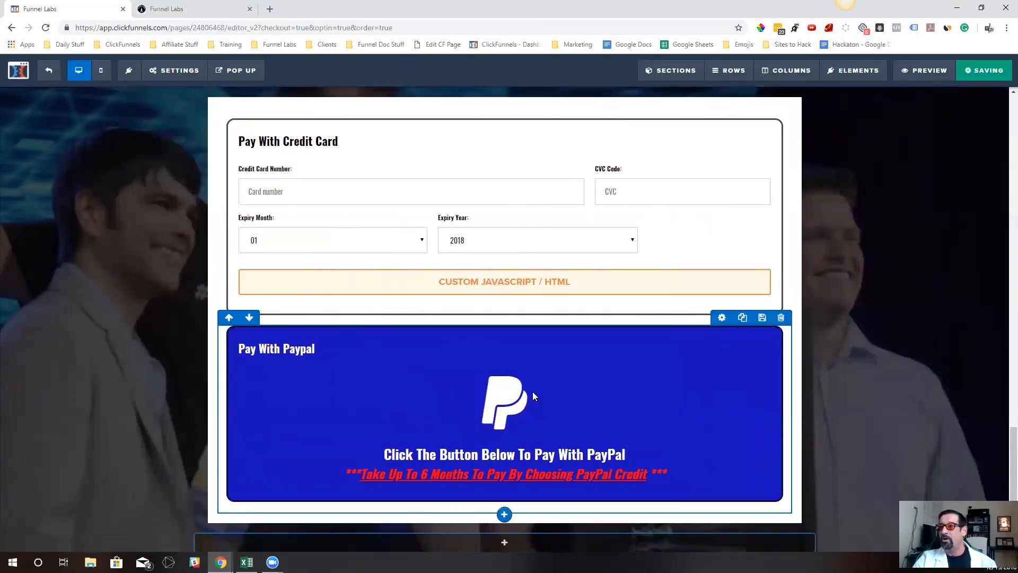
mouse_move(879, 61)
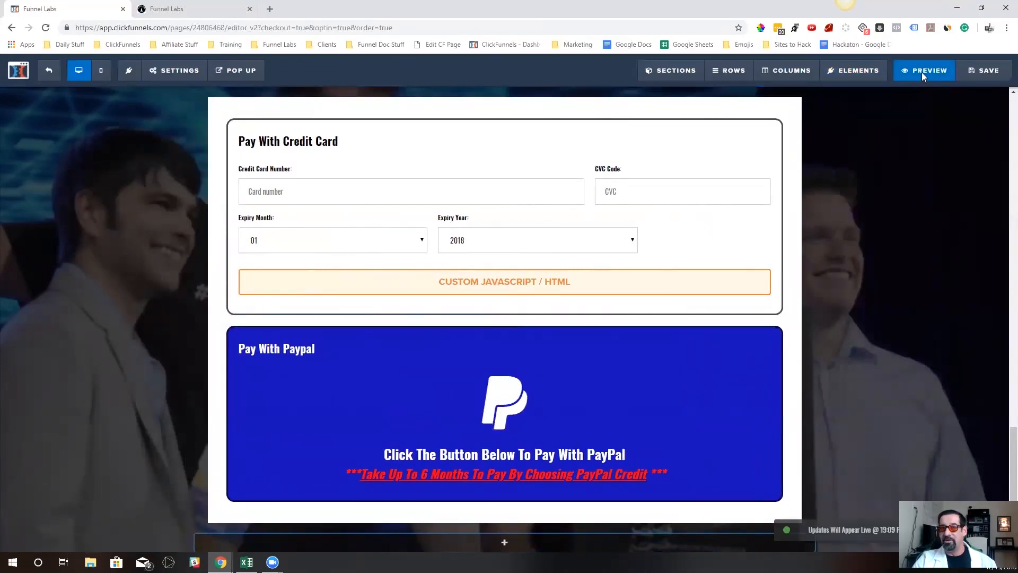
click(923, 71)
click(376, 9)
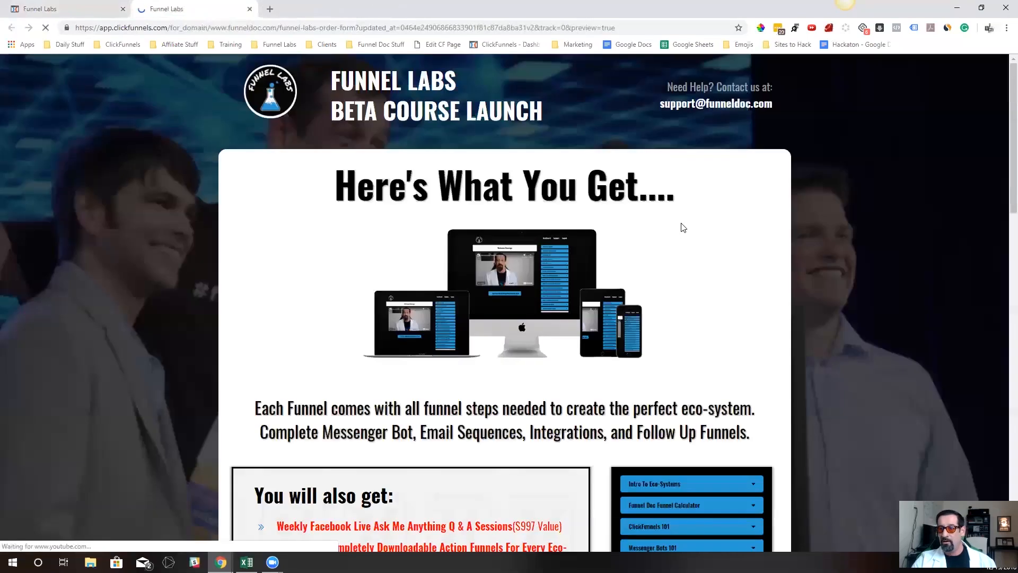
scroll(623, 193, down, 10)
scroll(622, 189, down, 7)
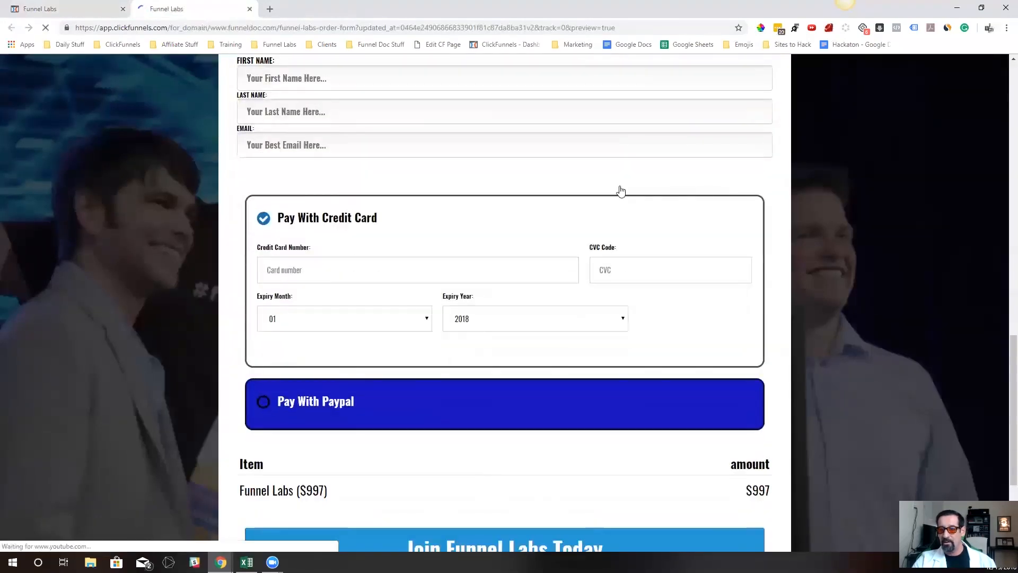
click(264, 402)
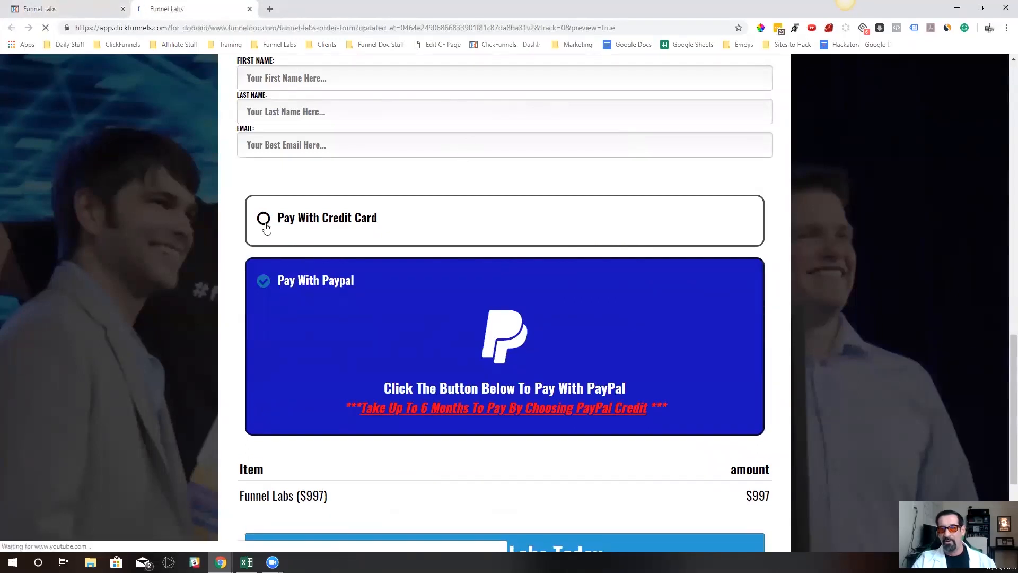
click(264, 220)
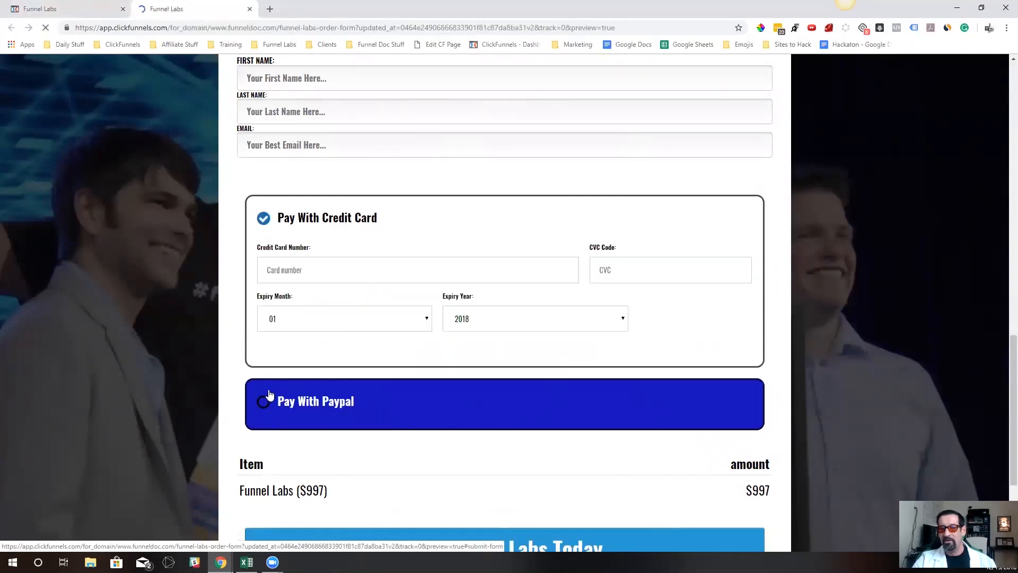
Look over the payment selector section's settings in the editor, then save the page and reload the preview
click(85, 9)
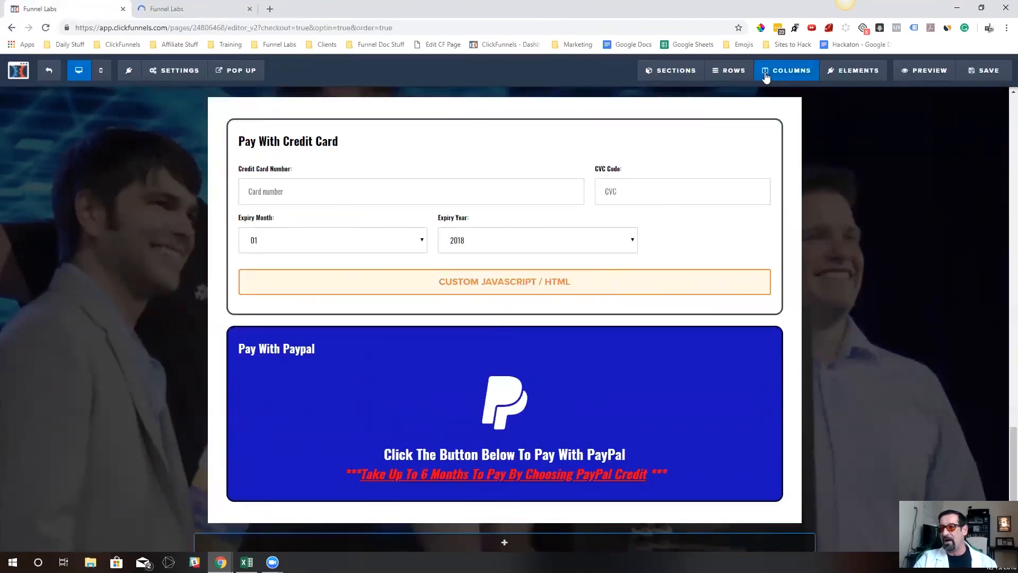
click(858, 197)
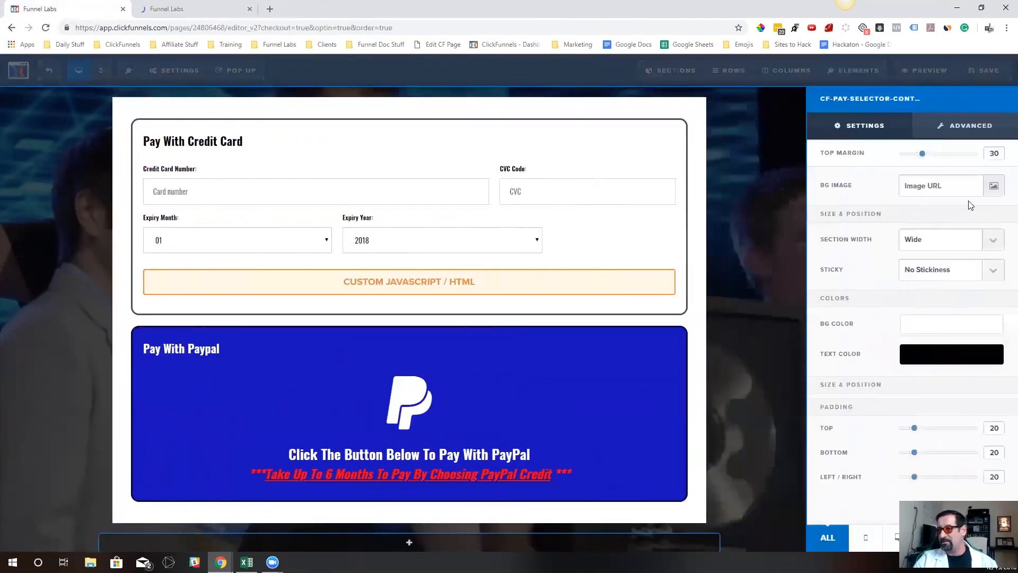
click(1000, 99)
click(993, 73)
click(204, 5)
key(F5)
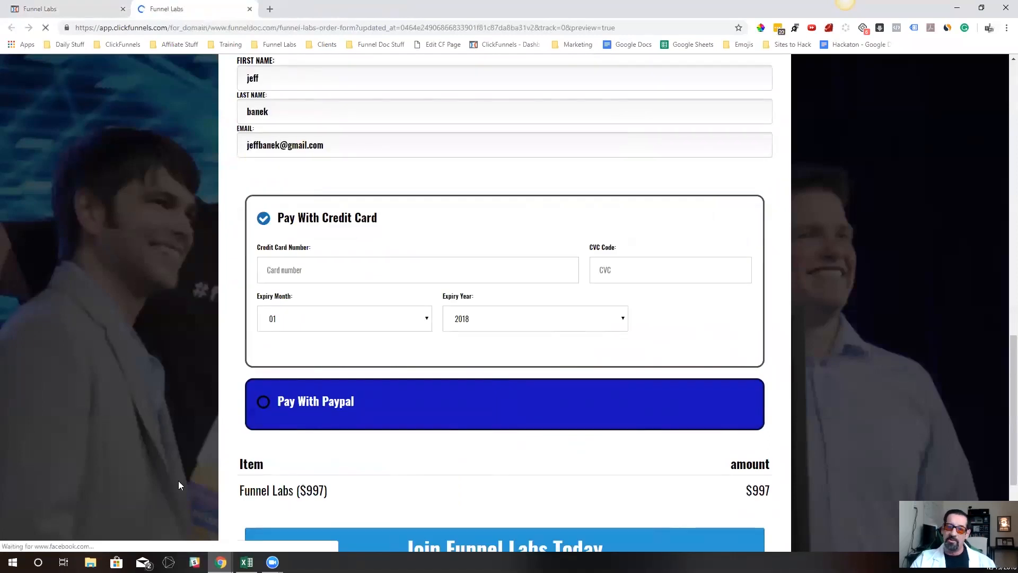
Test switching to the PayPal option and back to credit card twice in the order form preview
click(263, 410)
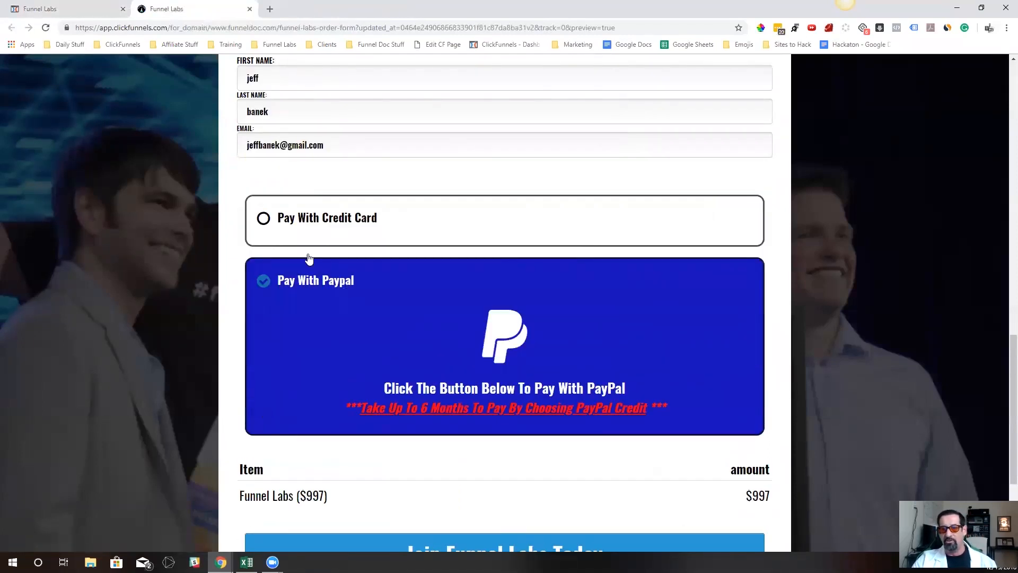
click(262, 218)
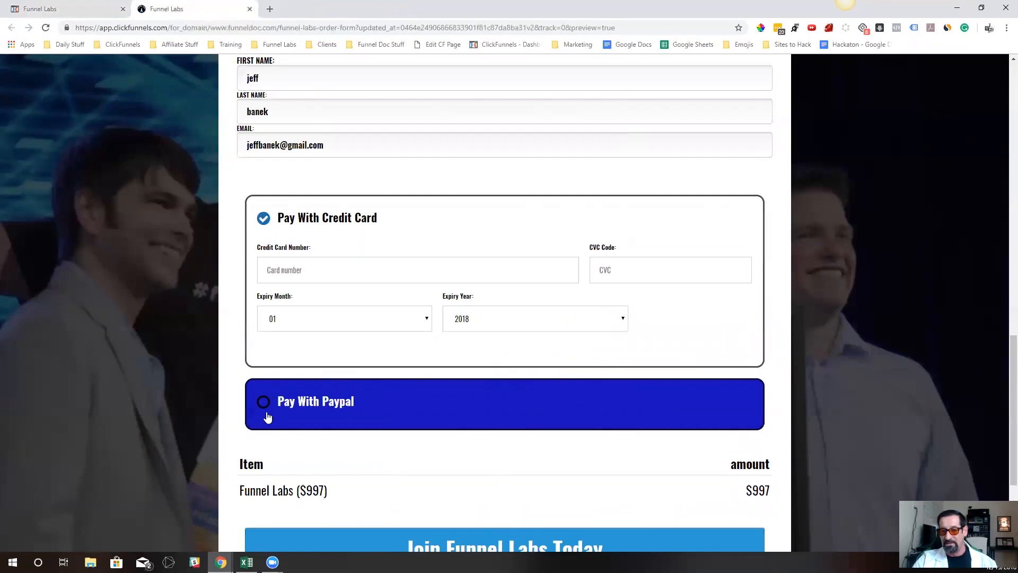
click(268, 418)
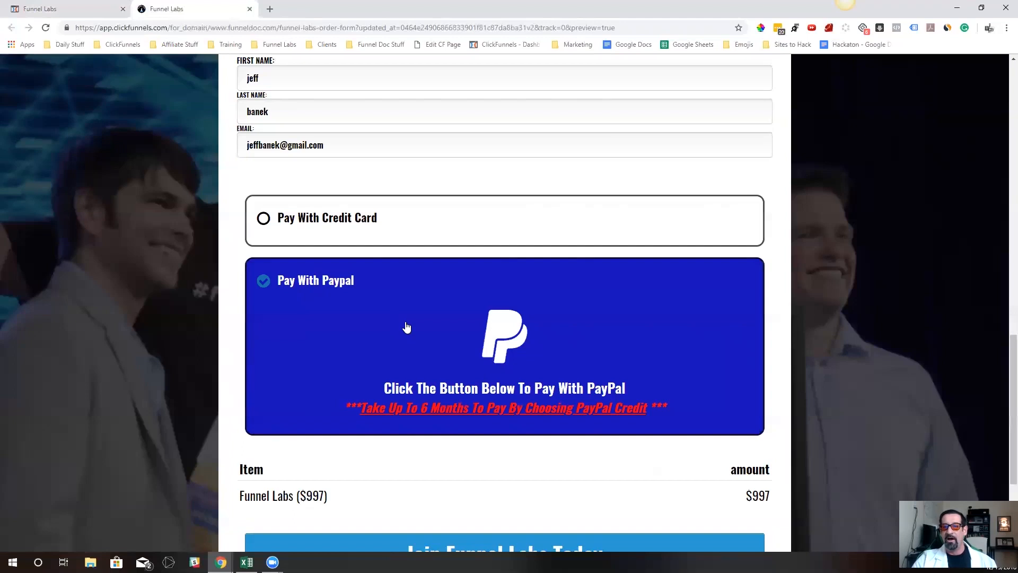
click(264, 220)
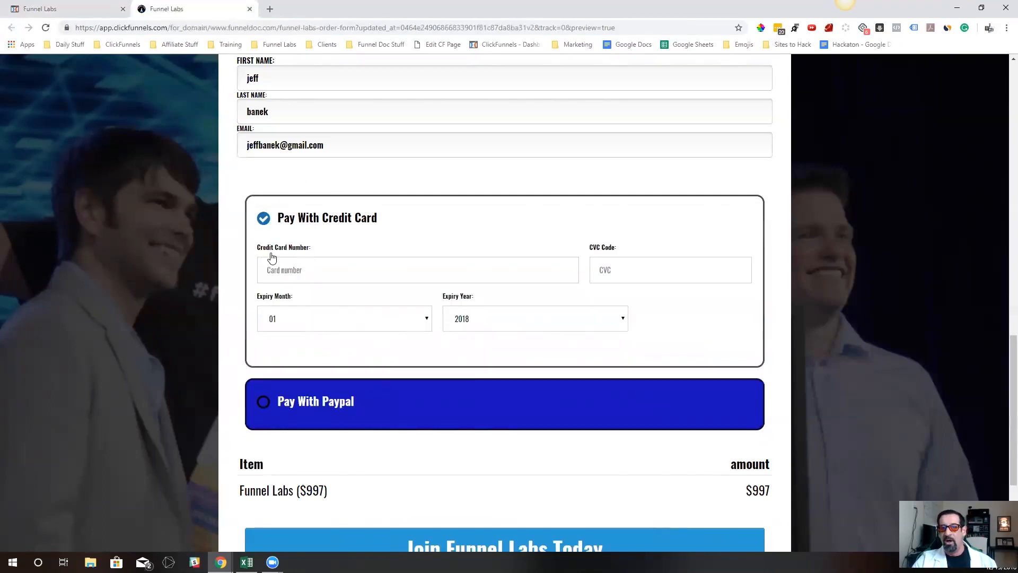
Return to the page editor and unhide the payment selector section
click(74, 9)
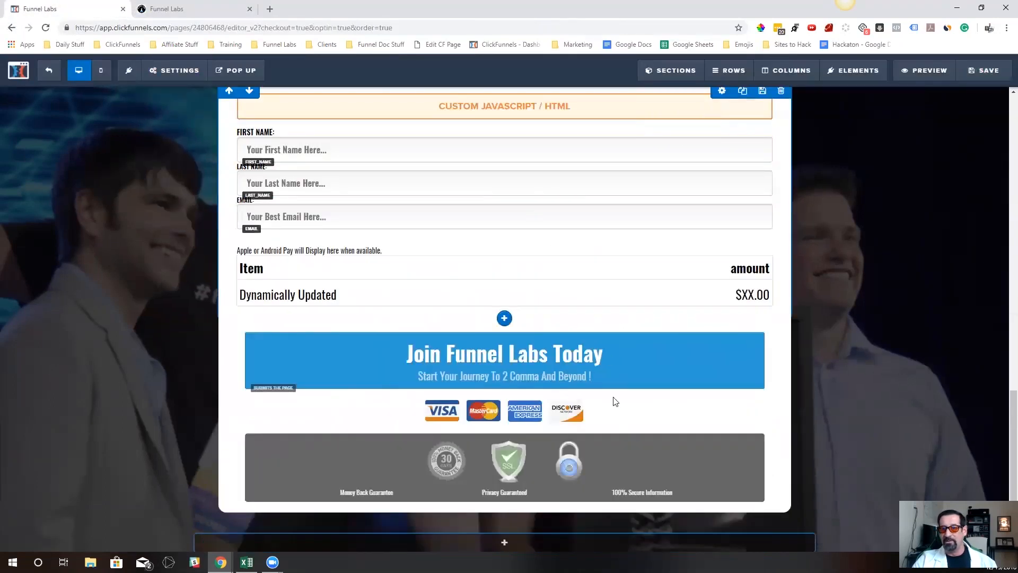
mouse_move(664, 80)
click(662, 113)
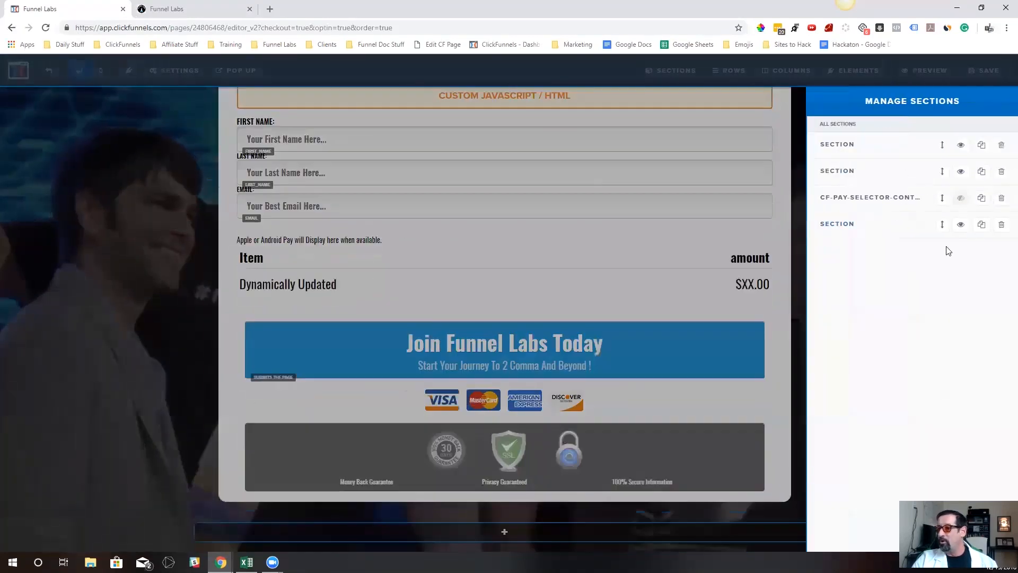
click(961, 199)
click(632, 297)
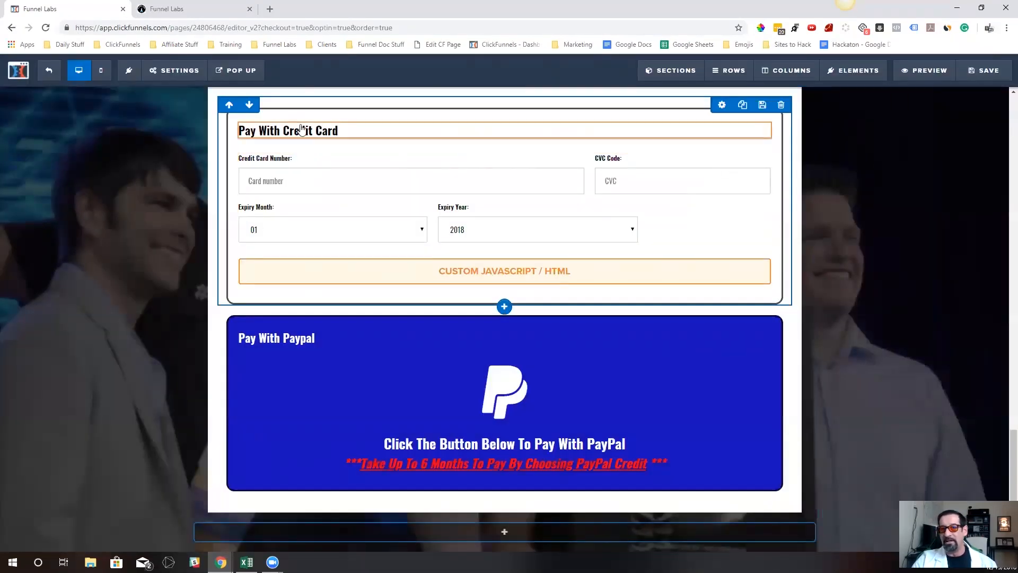
Set the credit card form's input and label text sizes to 18
click(723, 147)
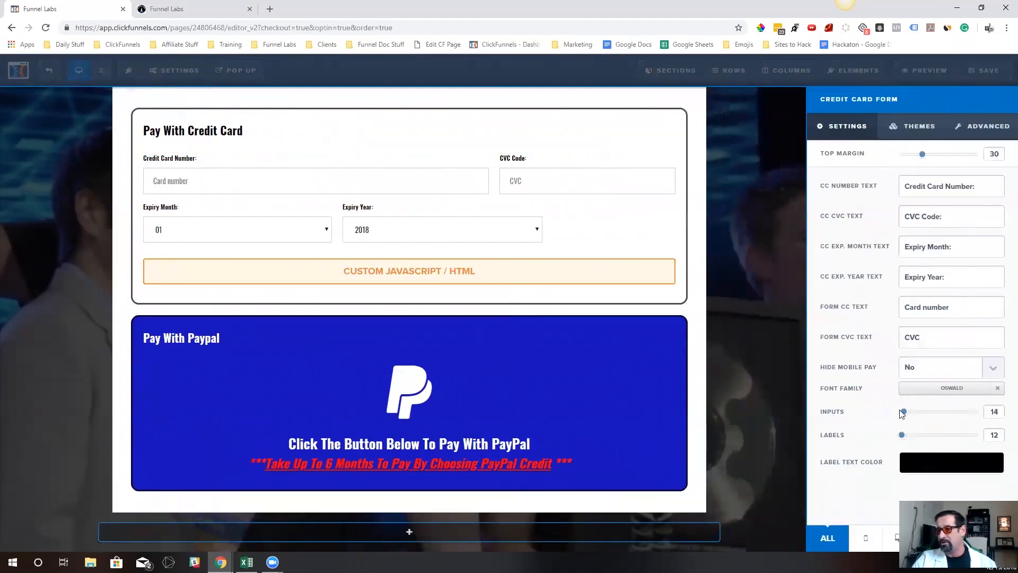
drag(903, 414, 908, 437)
click(441, 183)
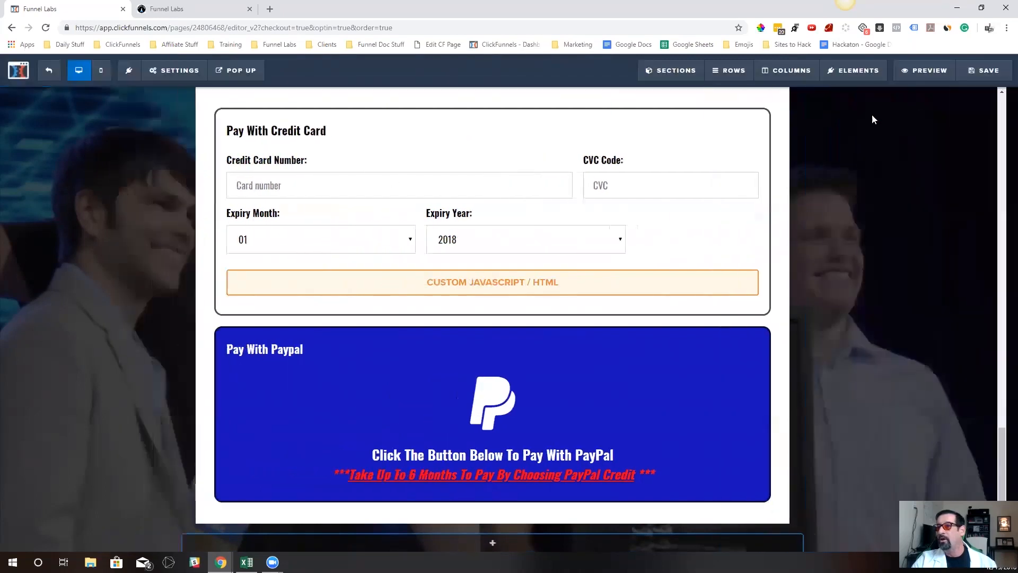
Reduce the credit card form's top margin to 15 and save the page
click(719, 147)
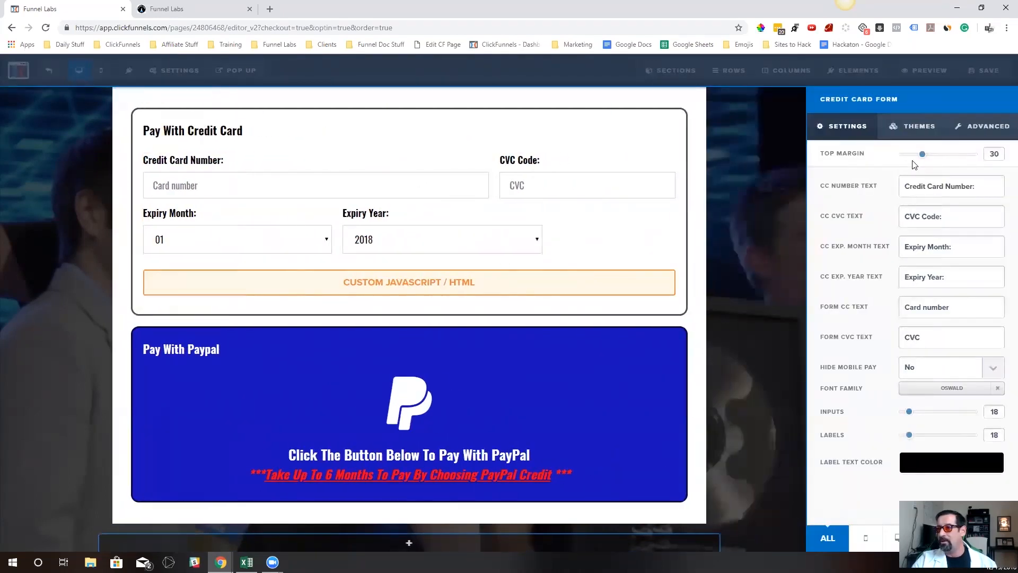
drag(924, 157, 912, 156)
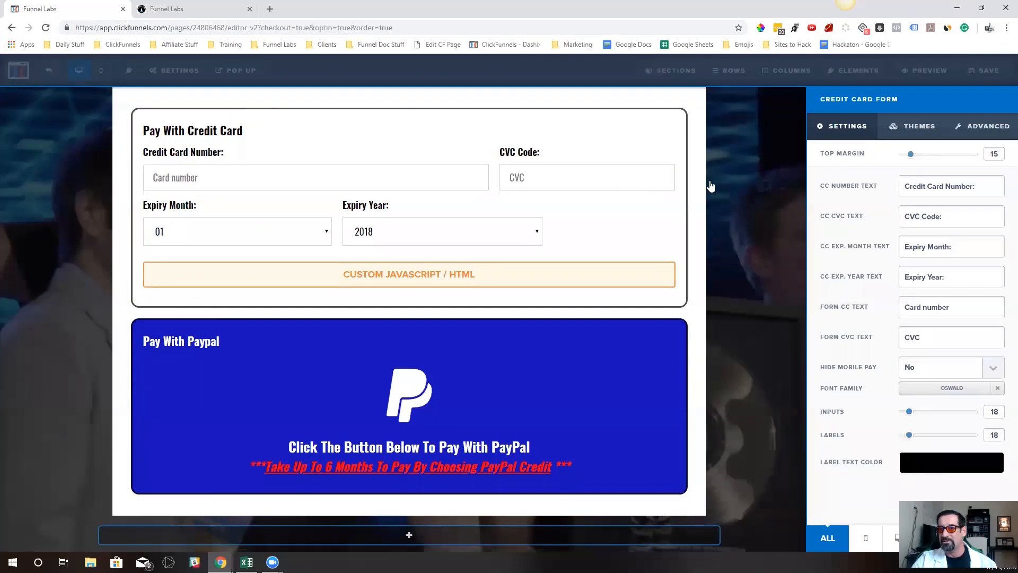
click(944, 83)
click(927, 78)
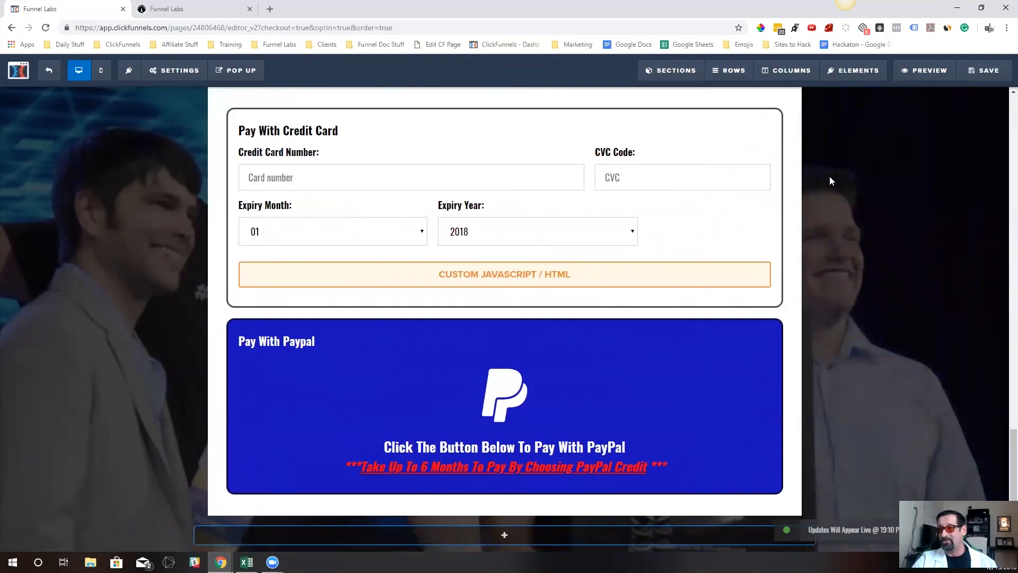
Hide the payment selector section in the editor again and save the page
click(792, 96)
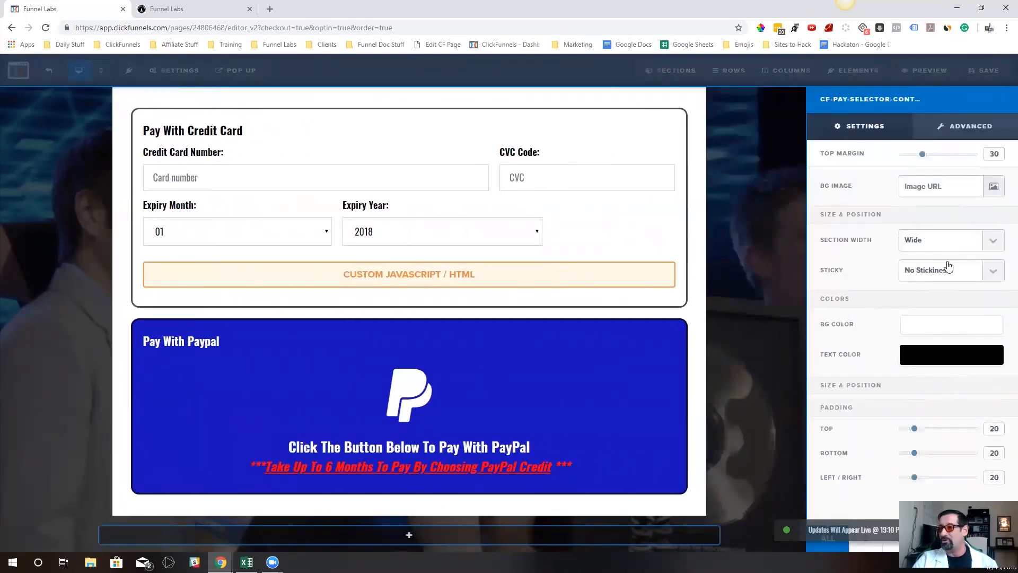
click(993, 538)
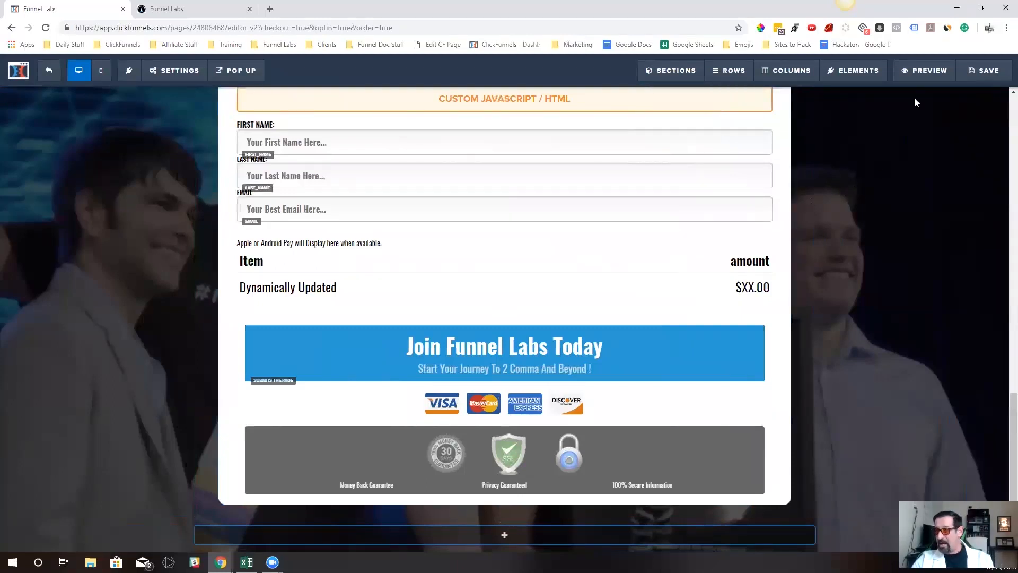
click(985, 71)
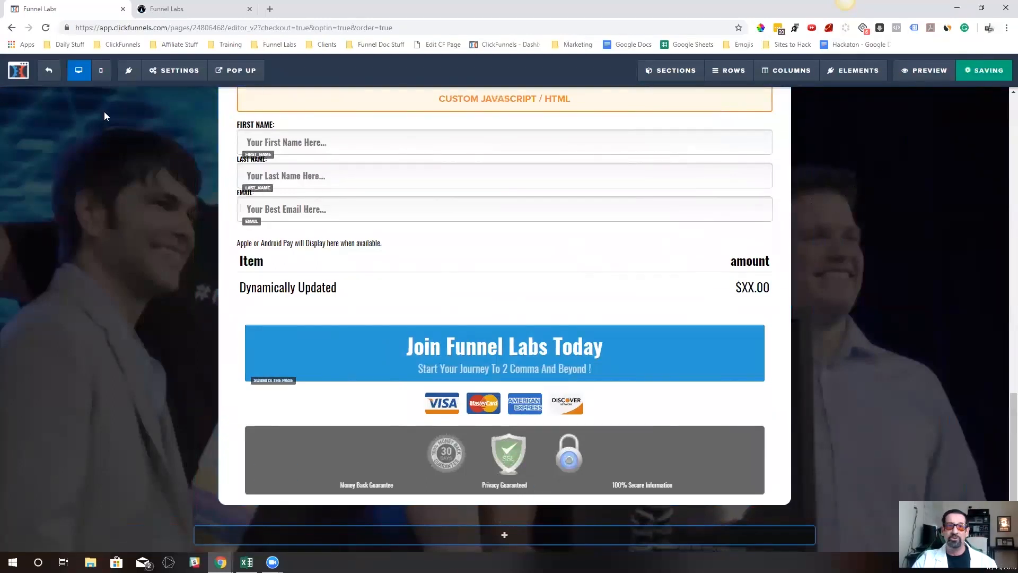
Switch between the PayPal and credit card options in the preview, ending on PayPal, and look over the surrounding order form
click(203, 12)
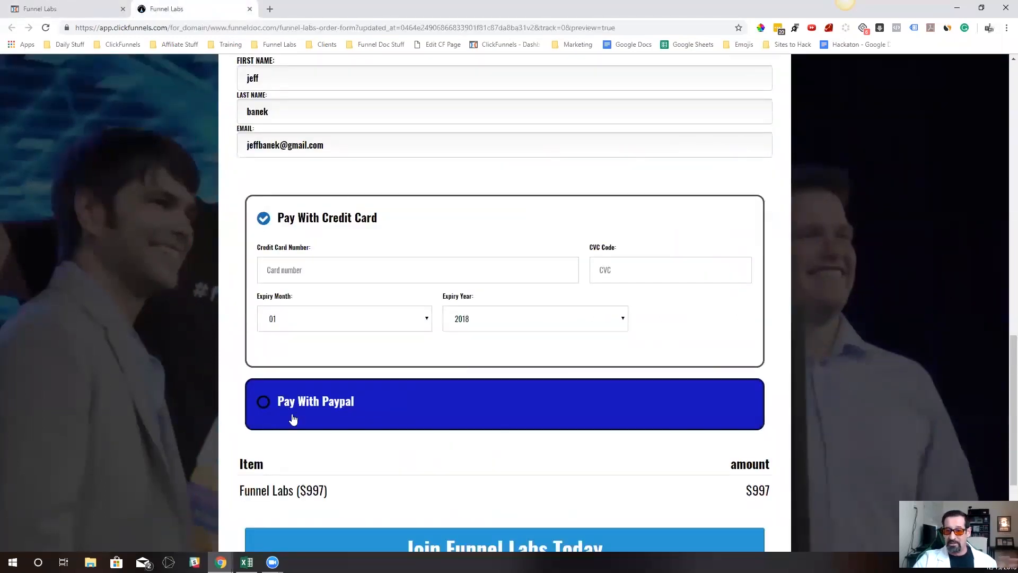
click(263, 403)
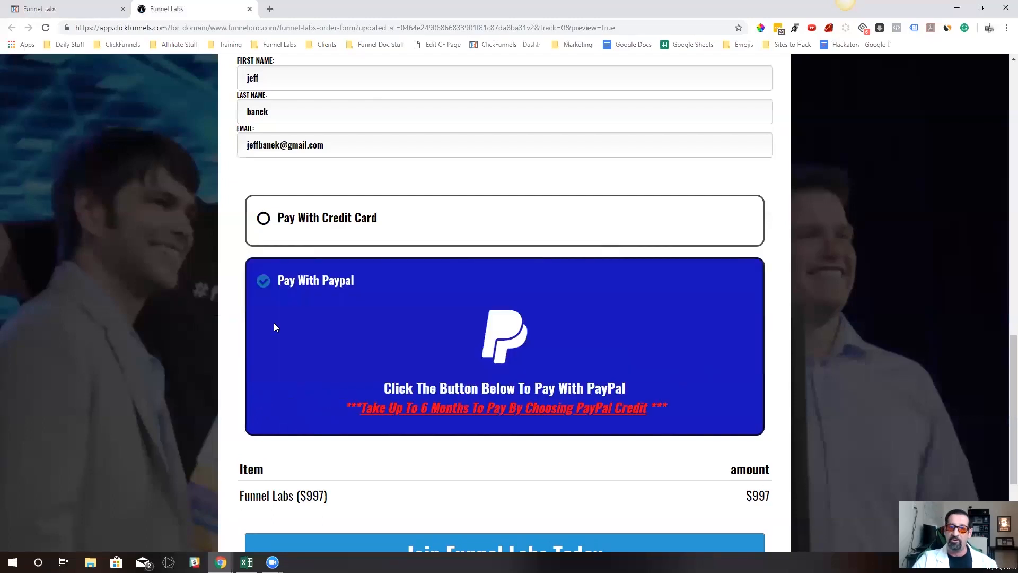
click(275, 233)
click(265, 406)
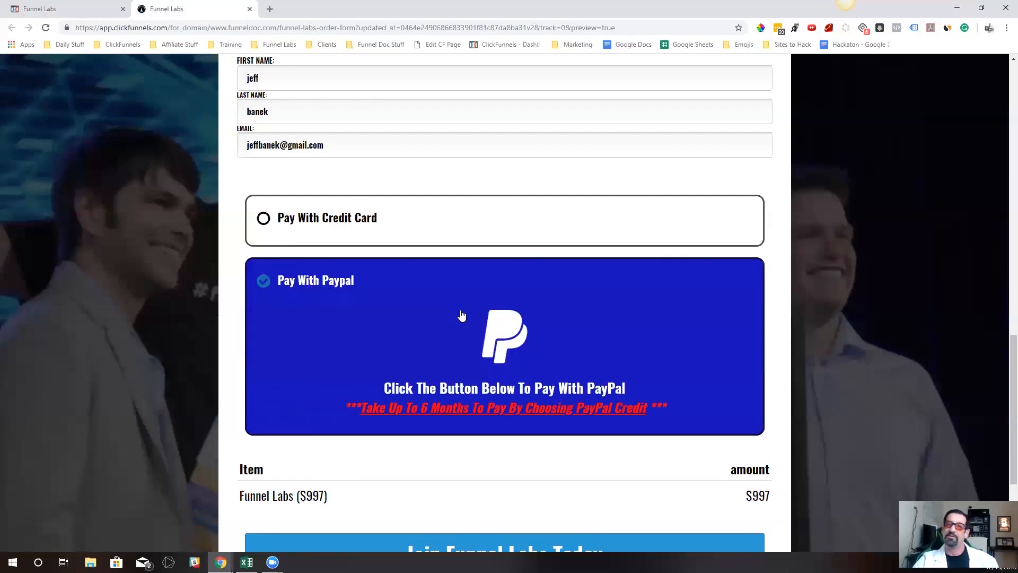
scroll(382, 297, down, 3)
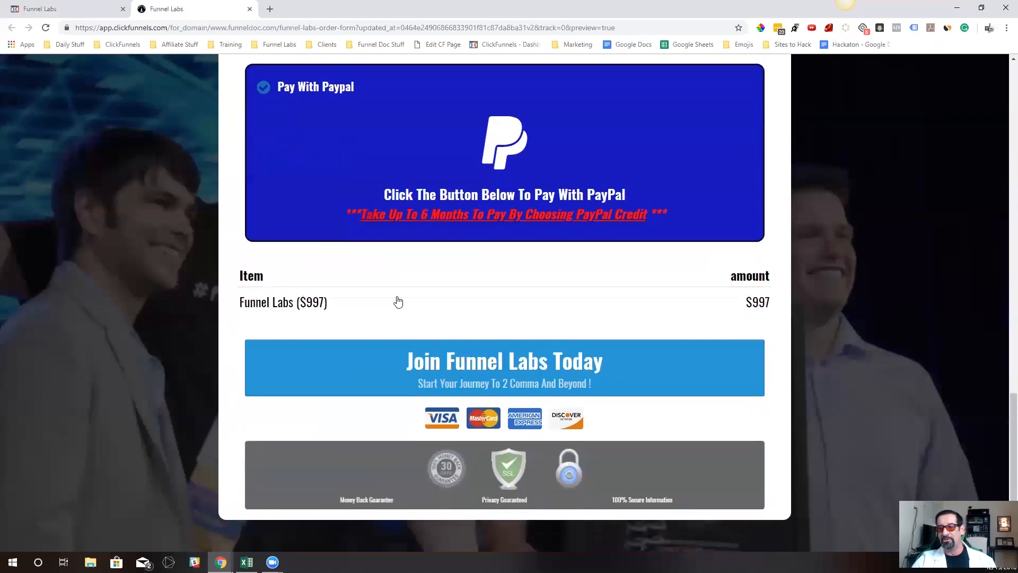
scroll(398, 300, up, 6)
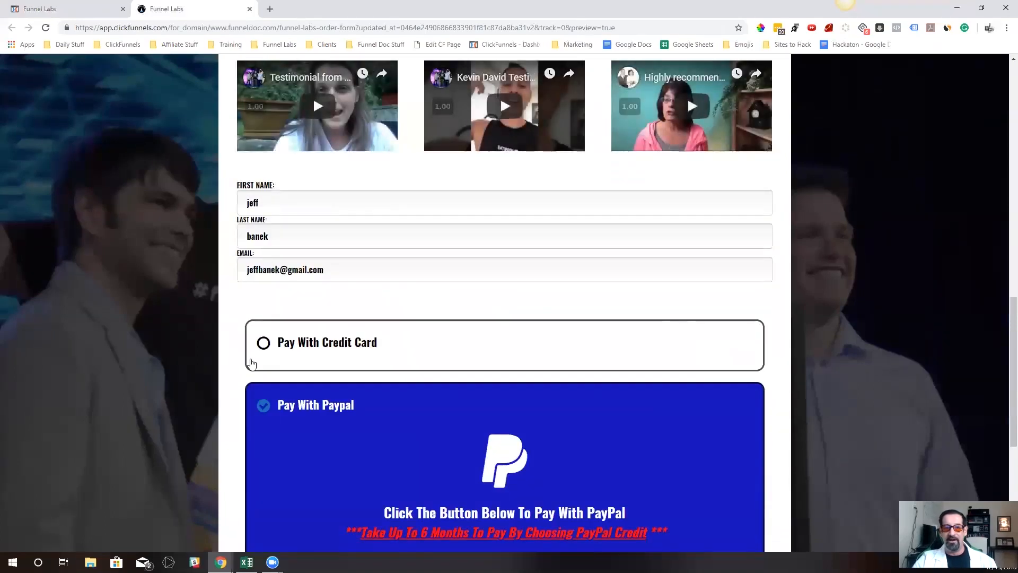